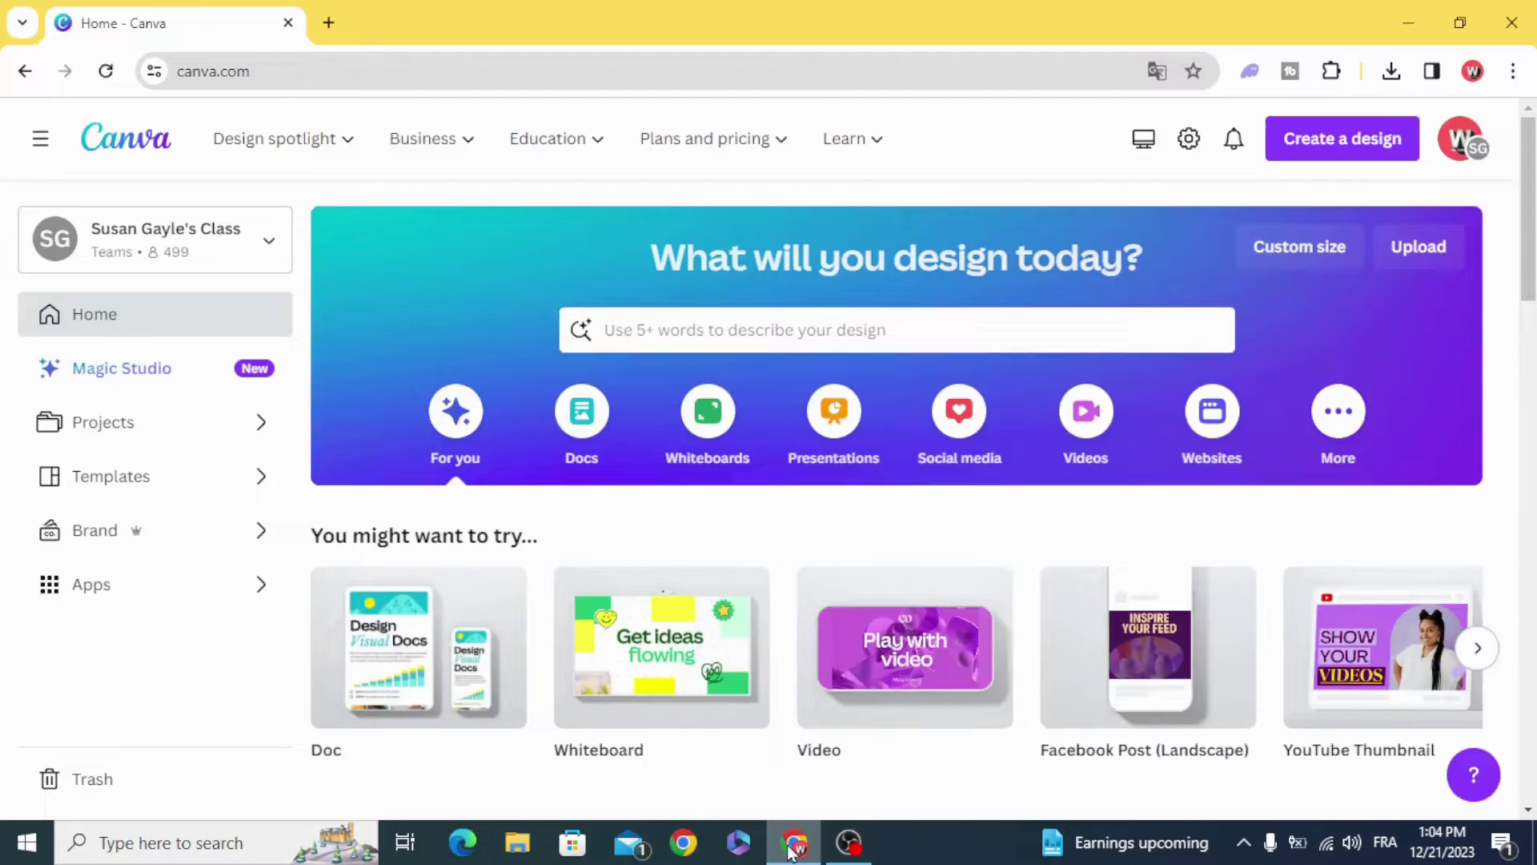
- Create a blank video design and insert the recently used photo of children playing in autumn leaves
click(1092, 411)
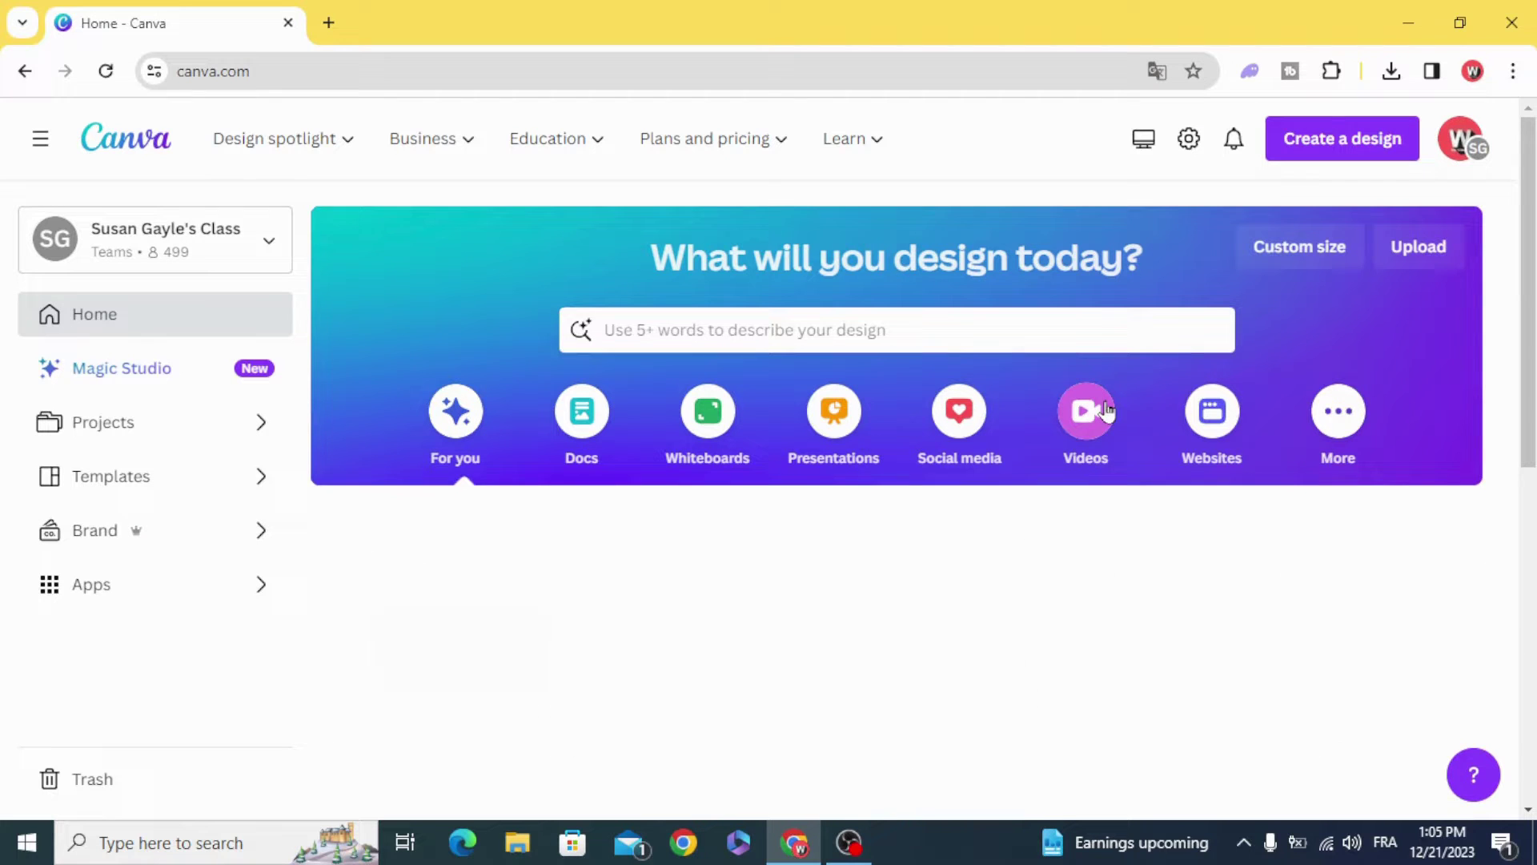
click(430, 677)
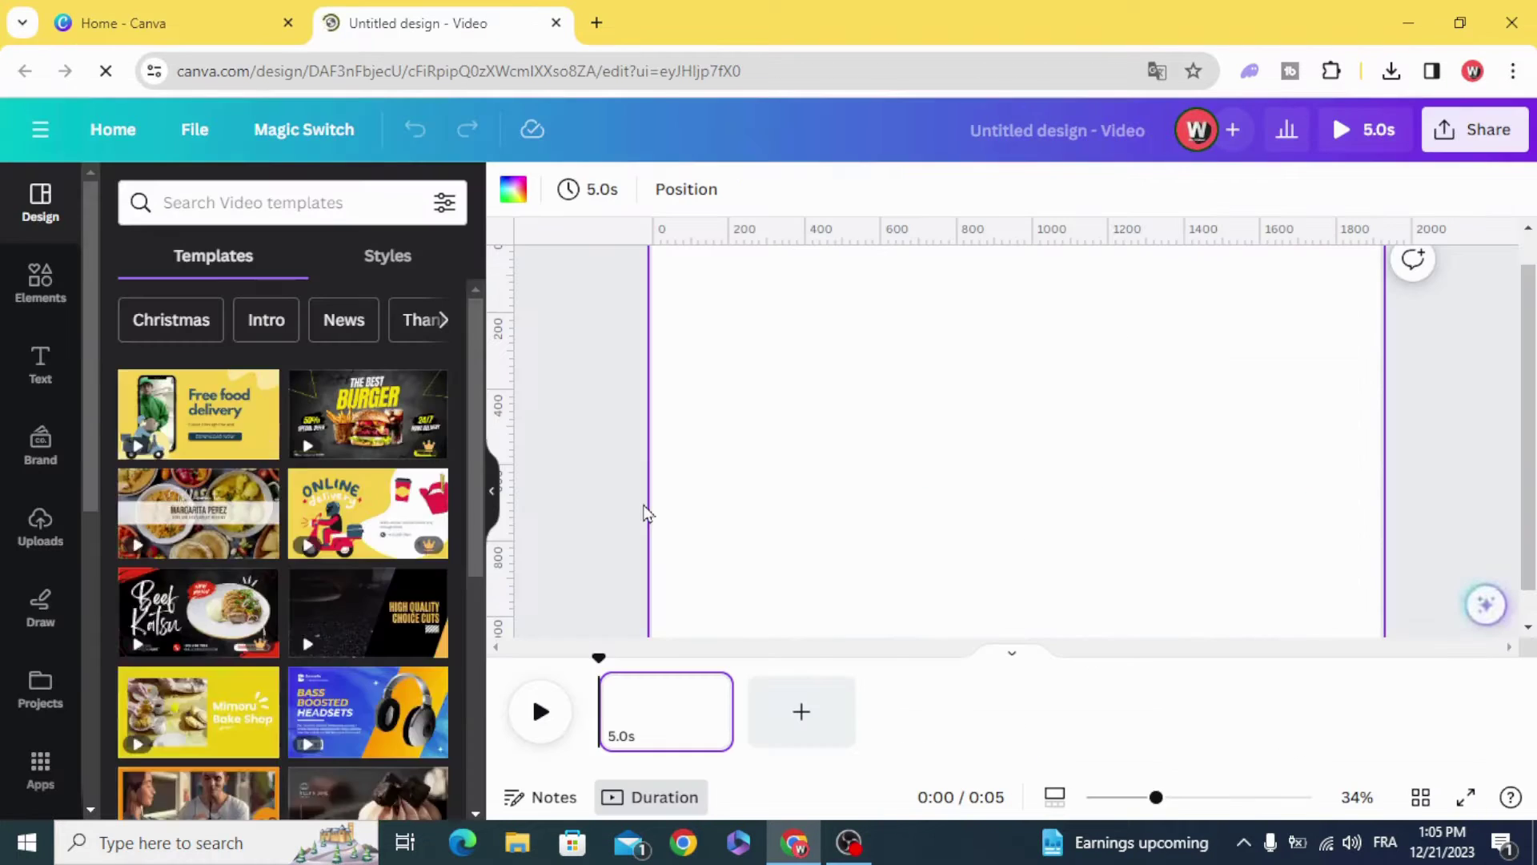
click(41, 284)
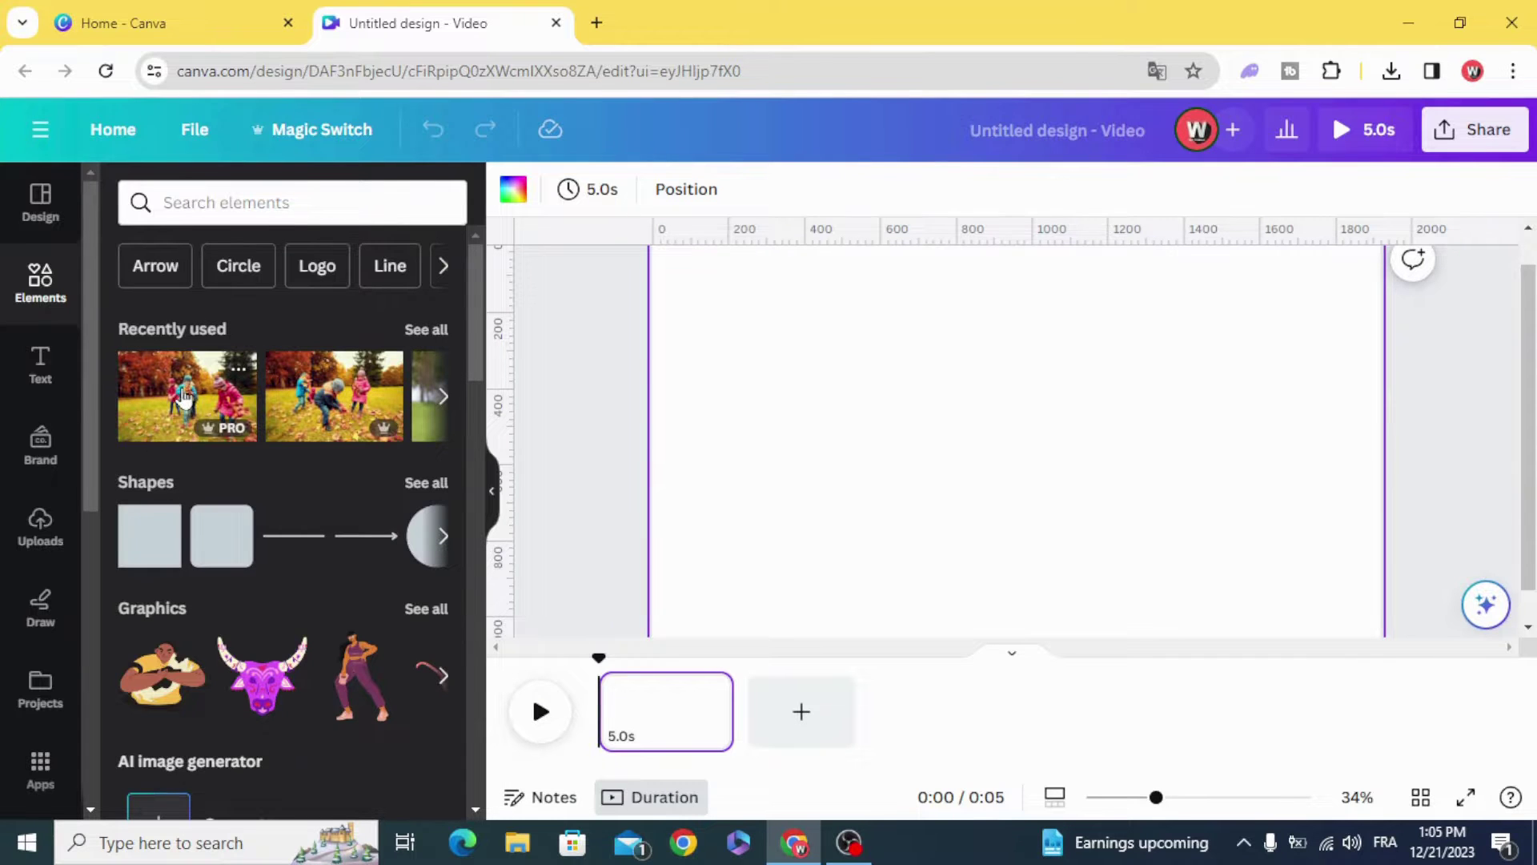
click(184, 396)
- Enlarge and reposition the autumn photo until it covers the whole page with all the children in frame
drag(1153, 798, 1148, 798)
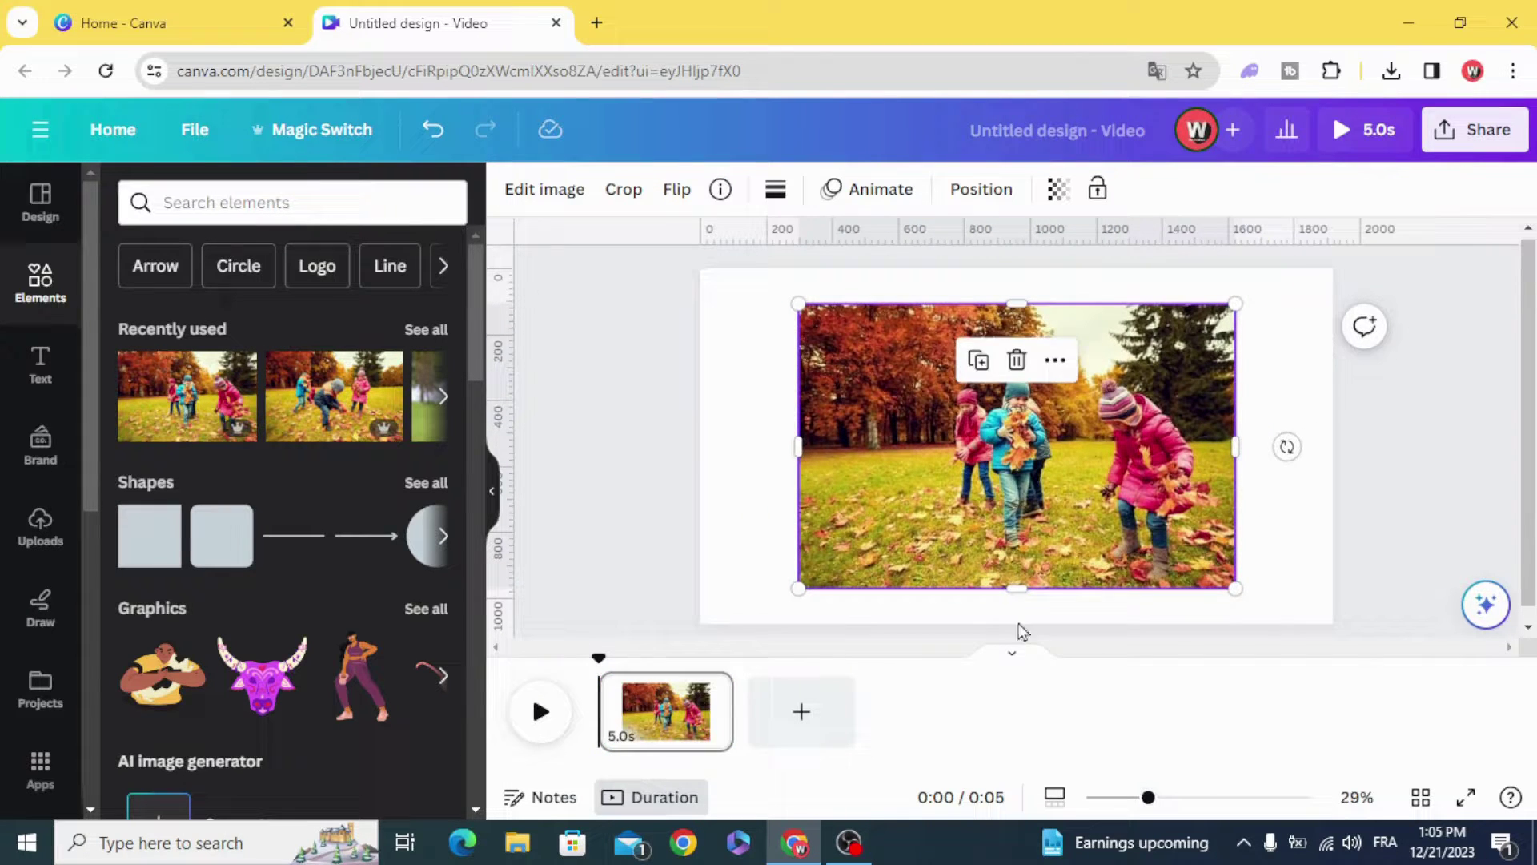
drag(981, 545, 881, 502)
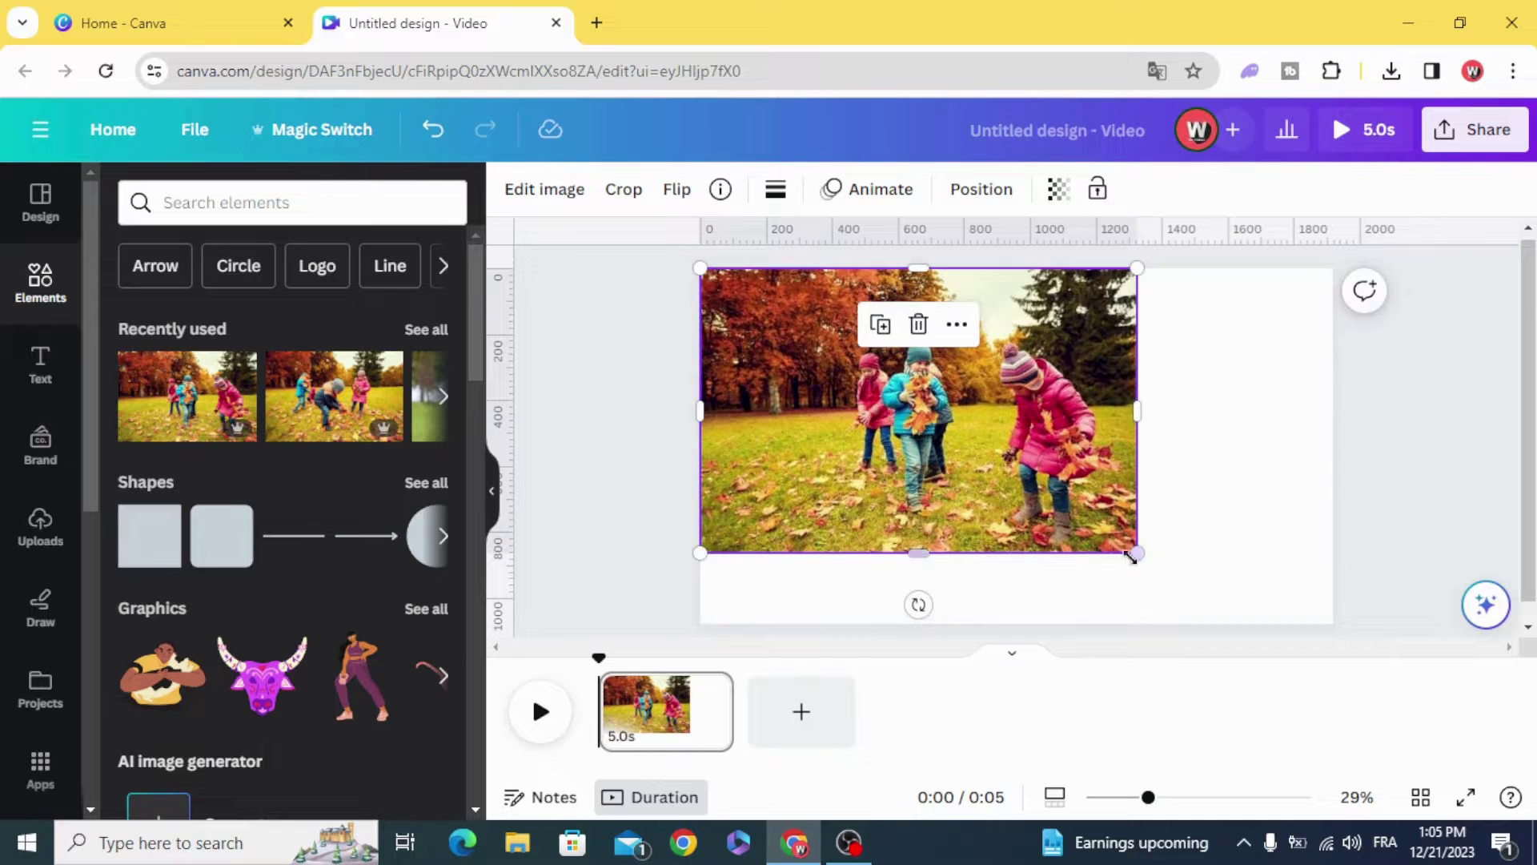
drag(1141, 555, 1402, 759)
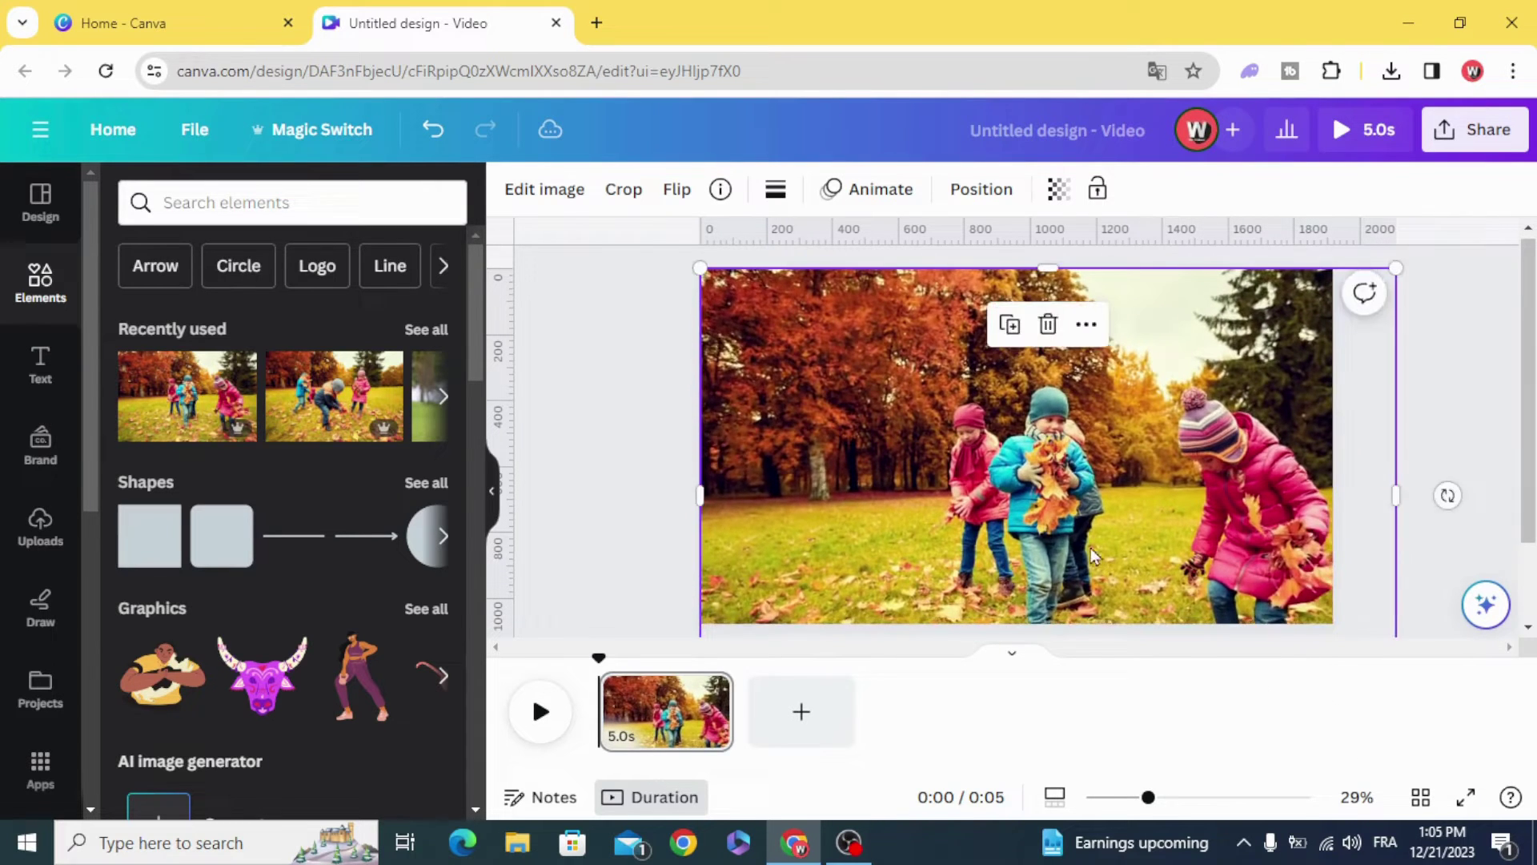
drag(1091, 547, 1028, 511)
drag(787, 451, 817, 556)
drag(661, 341, 522, 248)
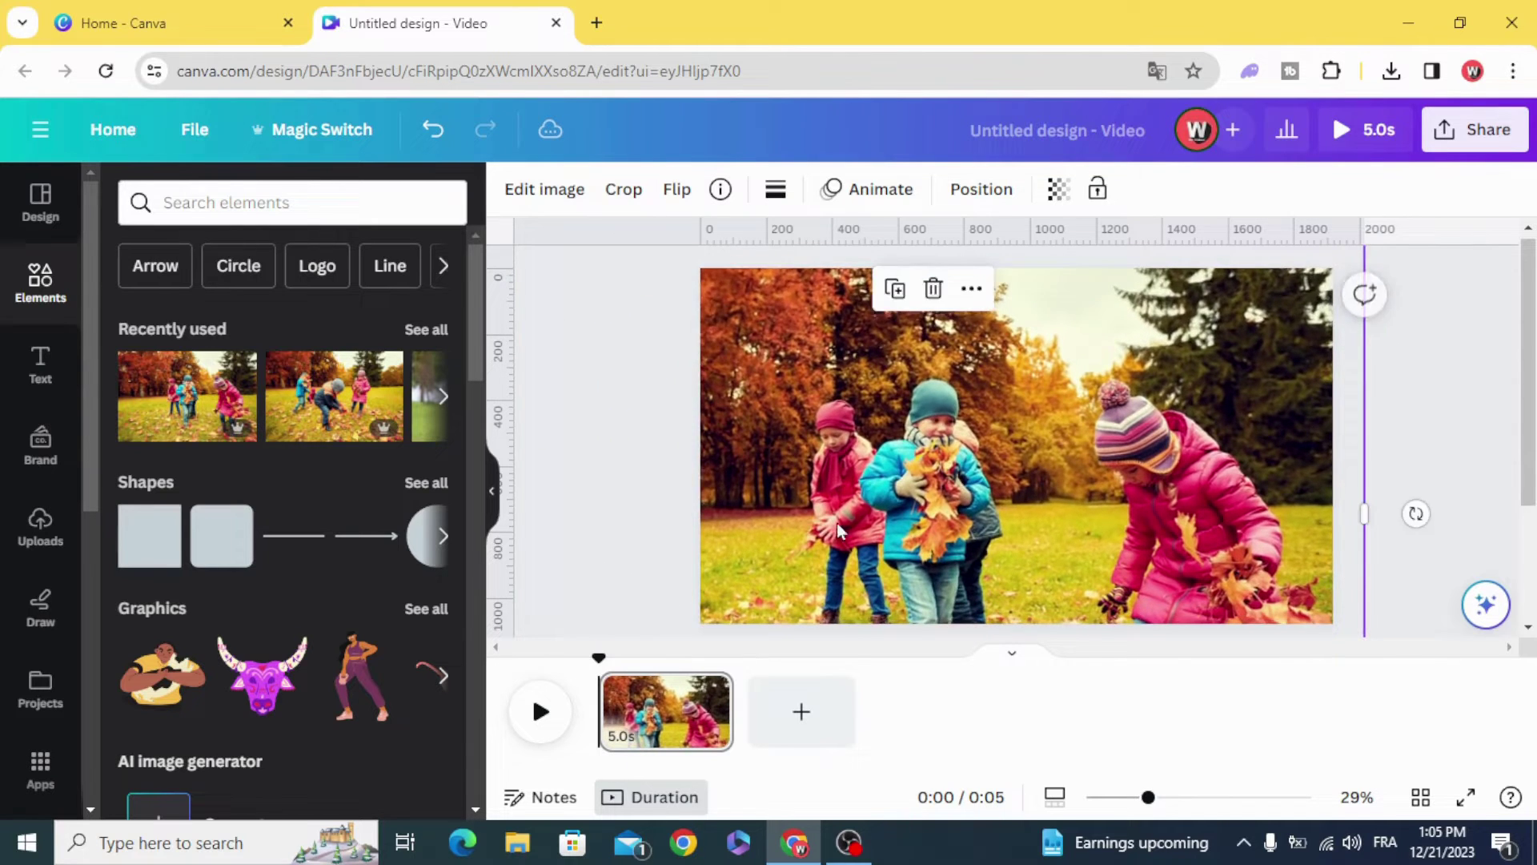
drag(837, 516, 838, 437)
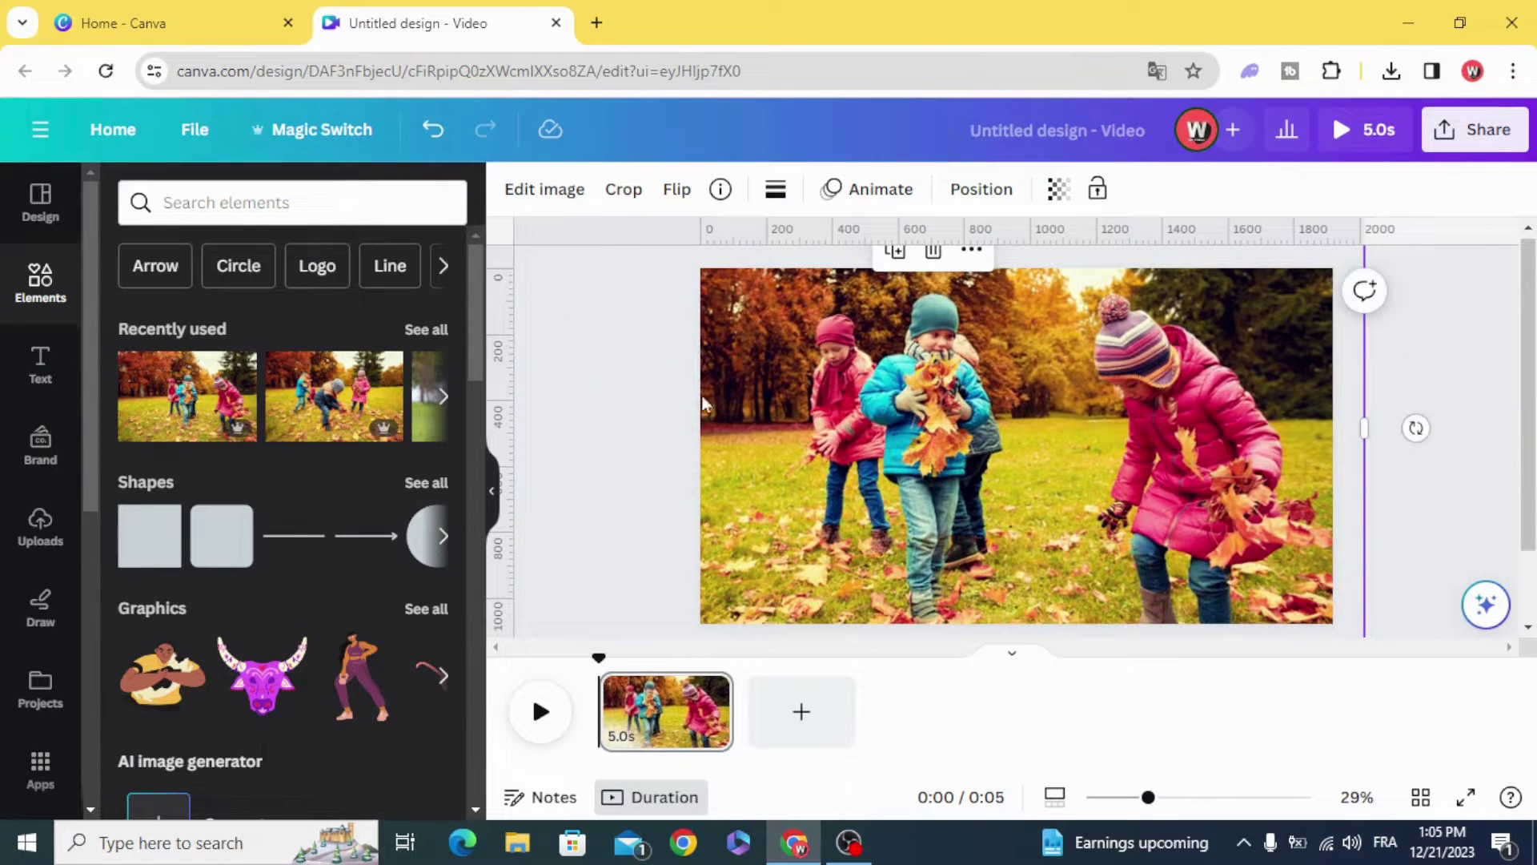
- Apply Magic Grab to the photo to separate the children from the background
click(552, 200)
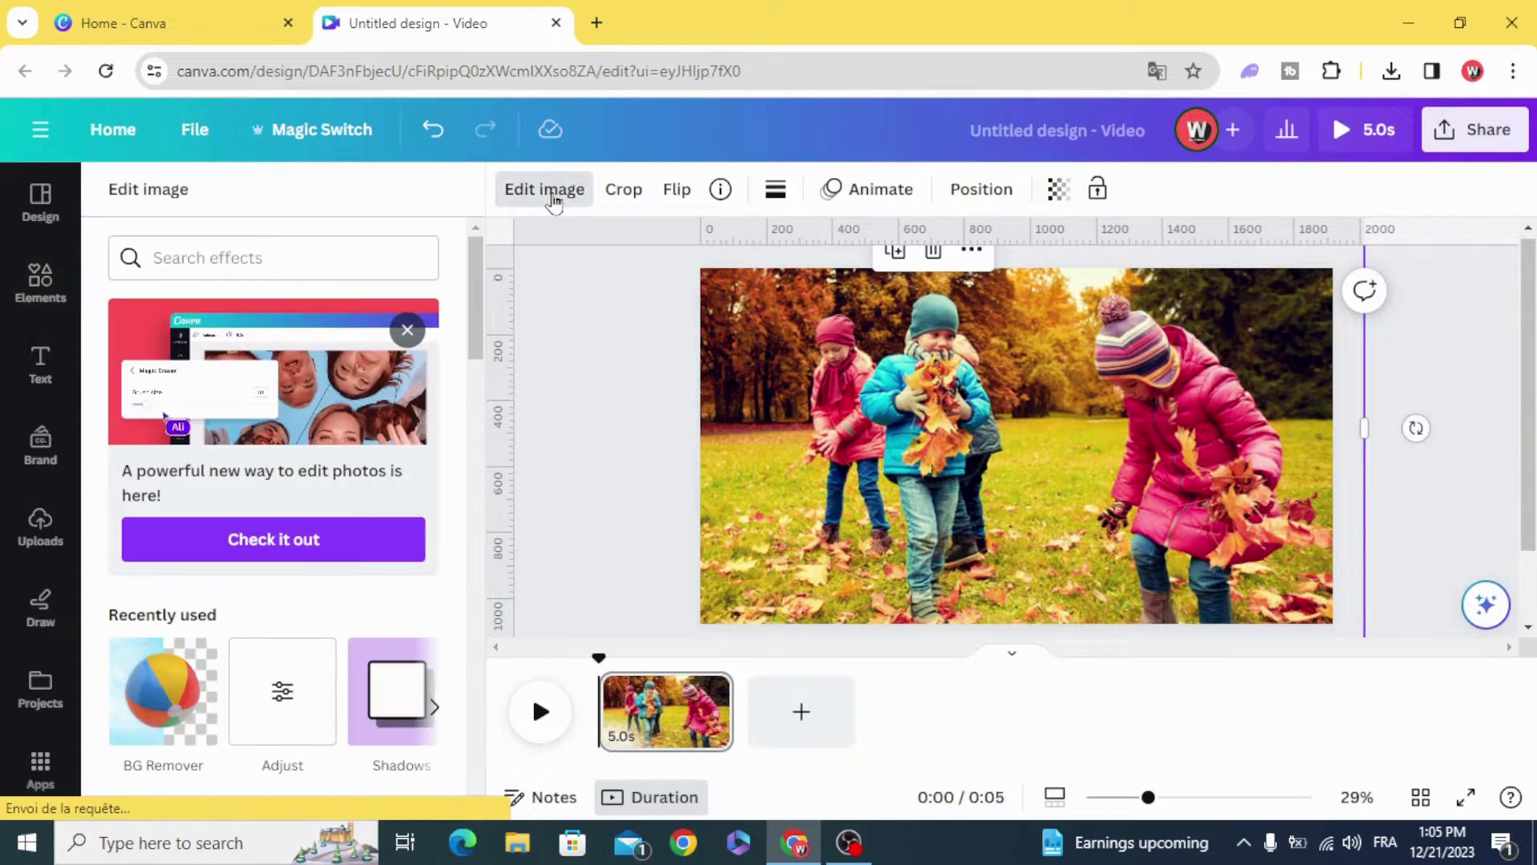
click(295, 547)
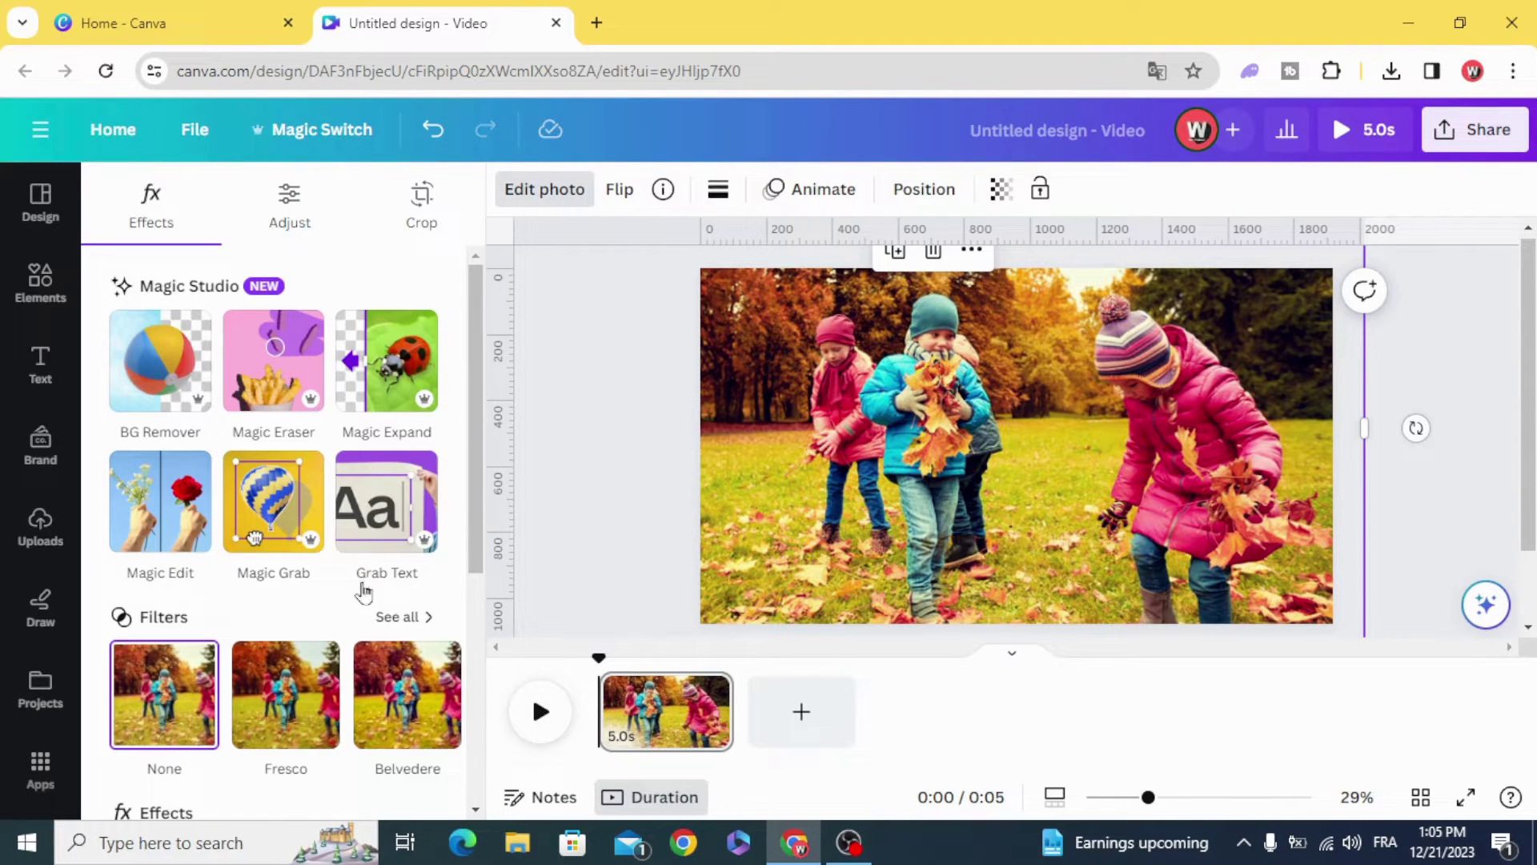
click(271, 495)
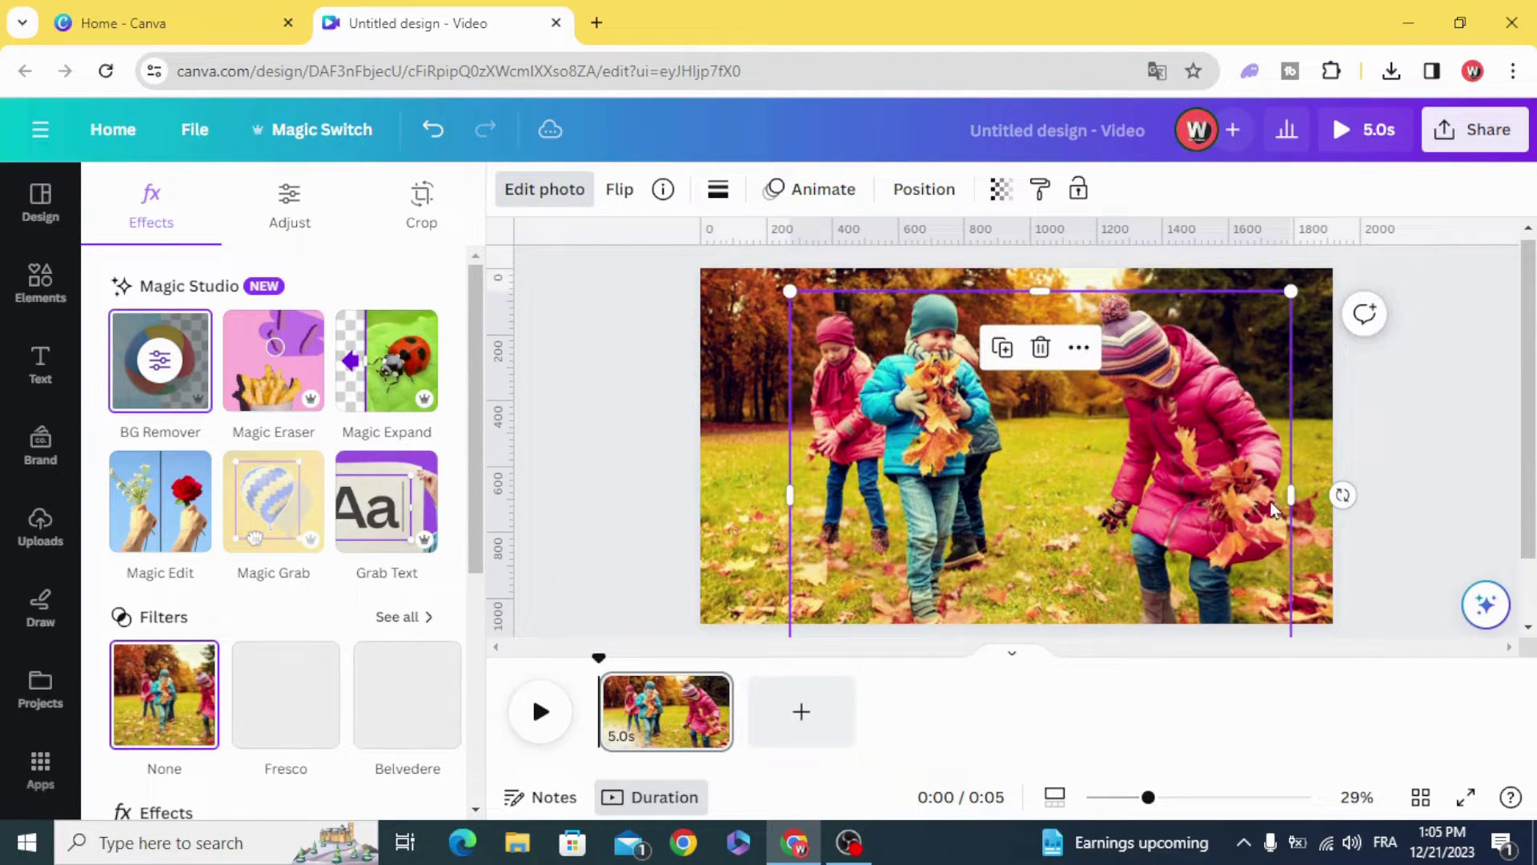
- Crop the grabbed cutout to the group with the blue-jacketed child, then duplicate it and crop the copy to the bending girl in pink
drag(1291, 500, 1036, 506)
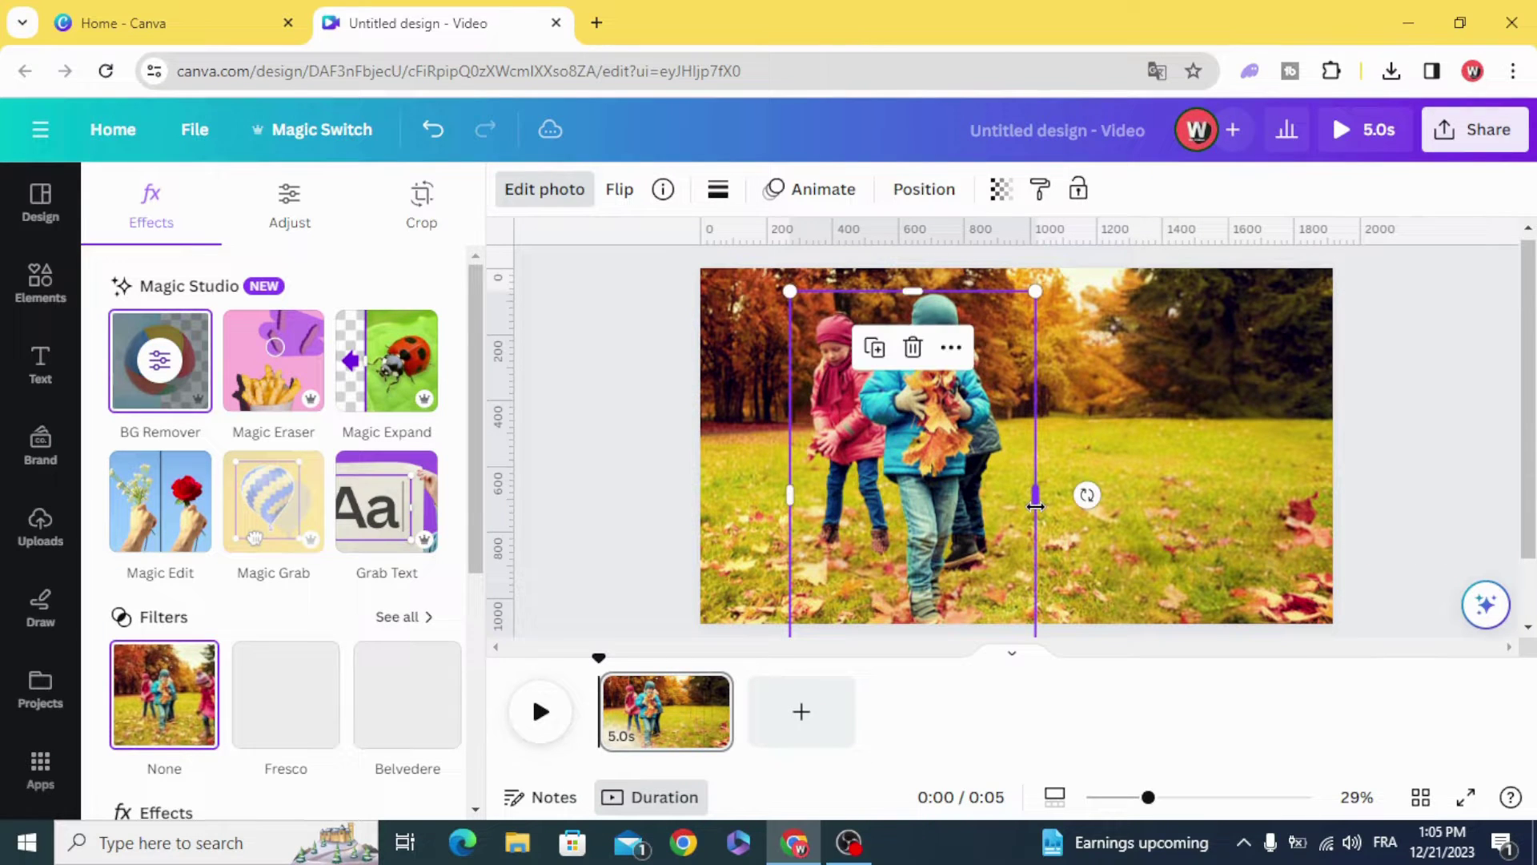
click(875, 350)
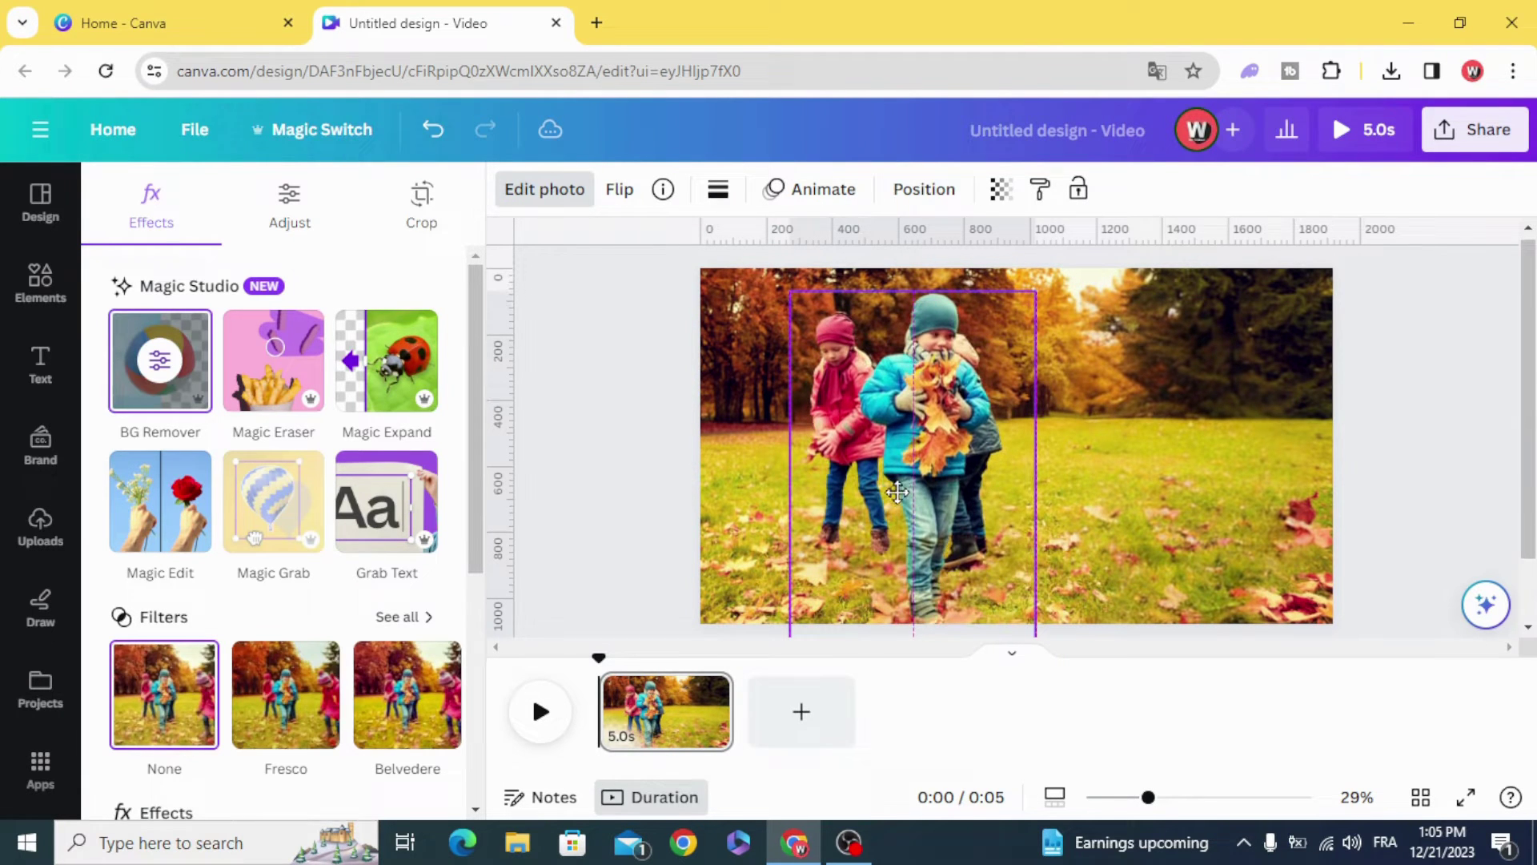
drag(1037, 494, 1305, 496)
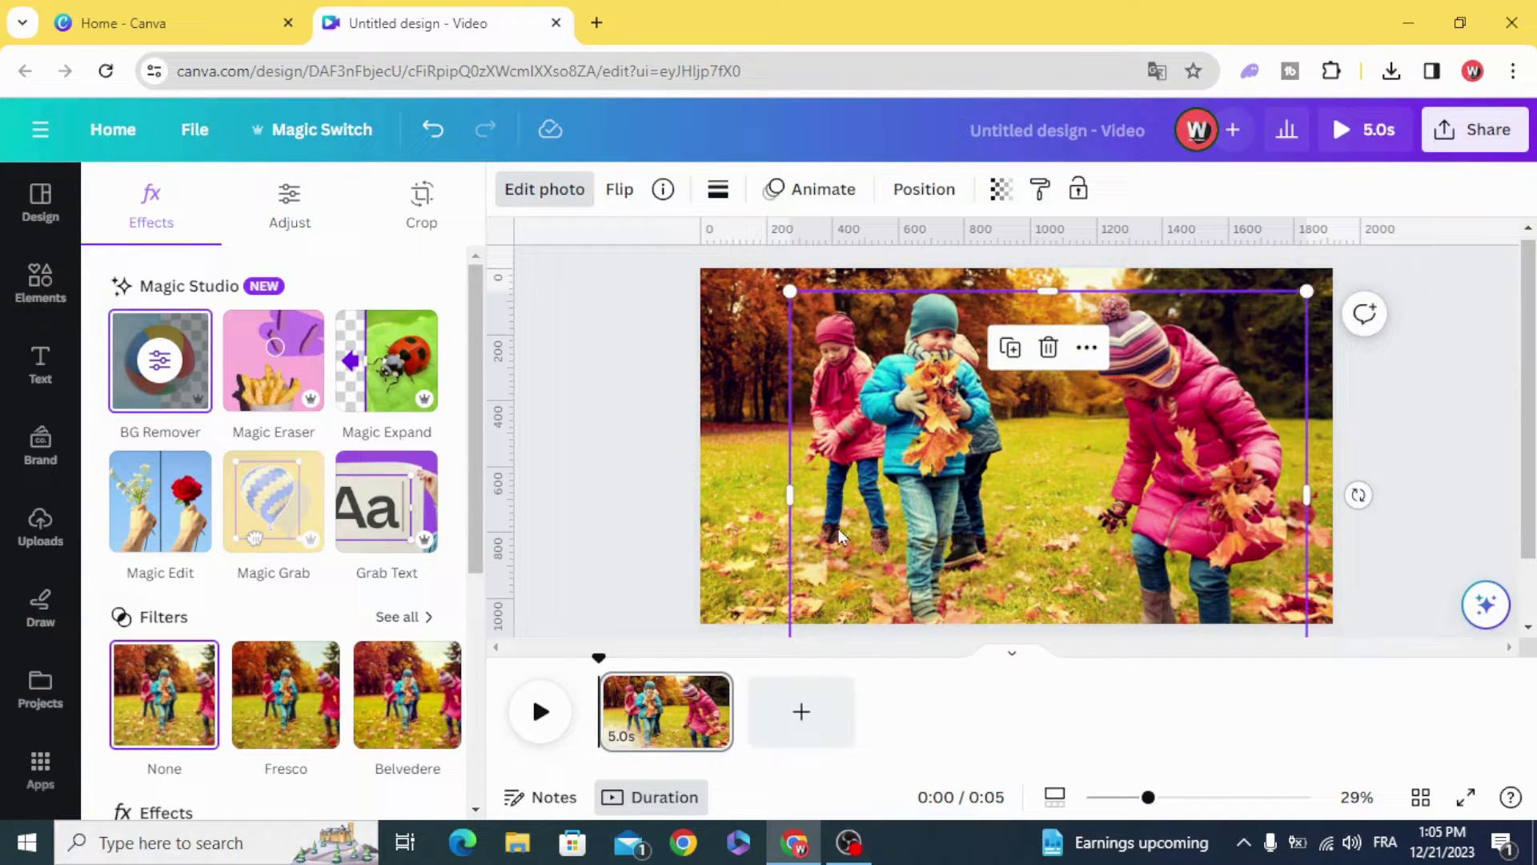
drag(789, 497, 1047, 501)
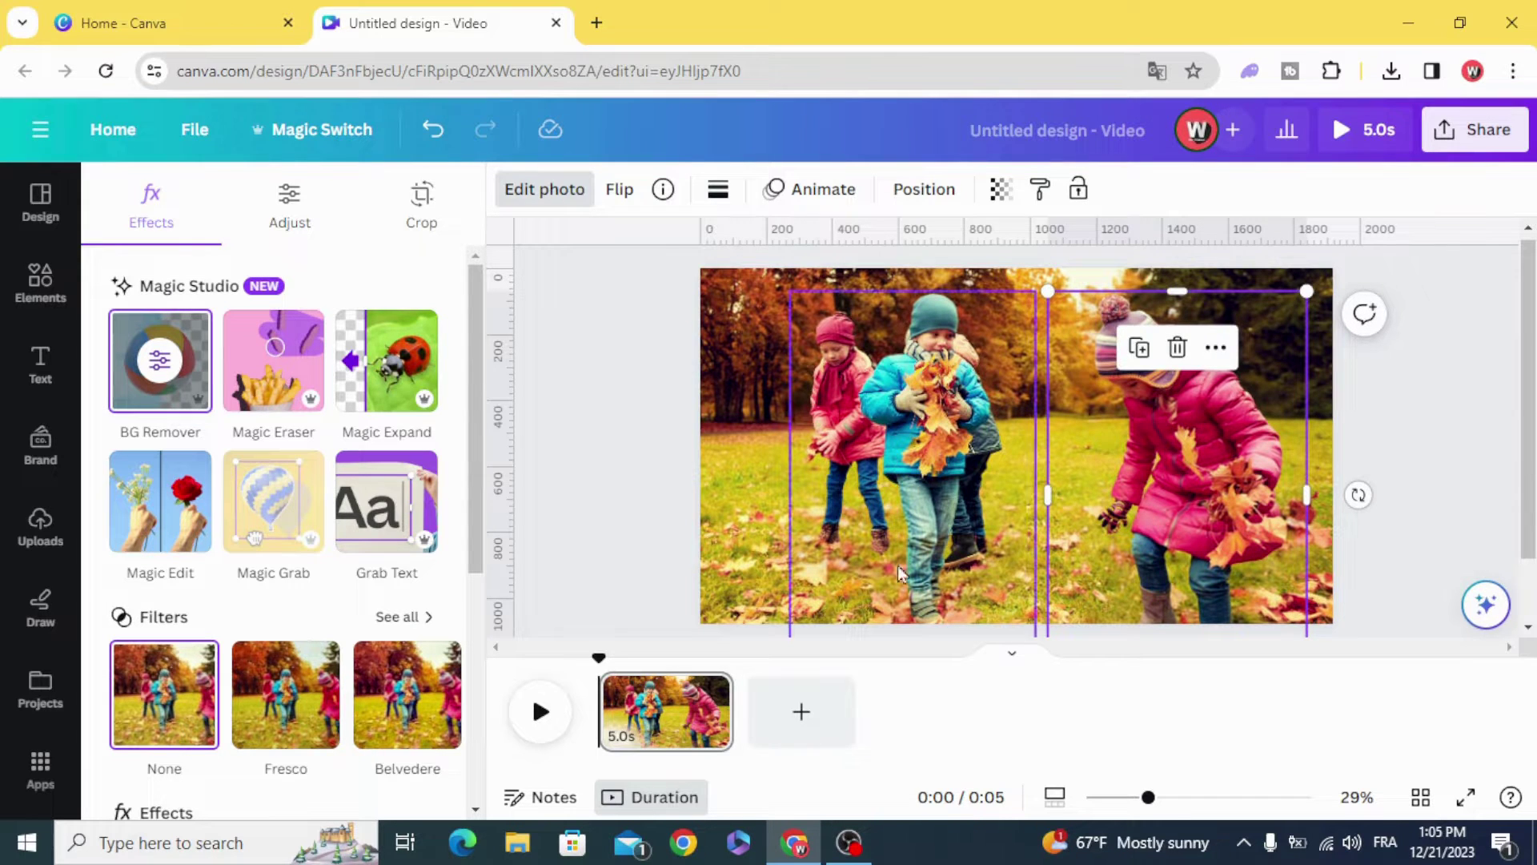
- Deselect the cutouts and duplicate the first page
click(644, 563)
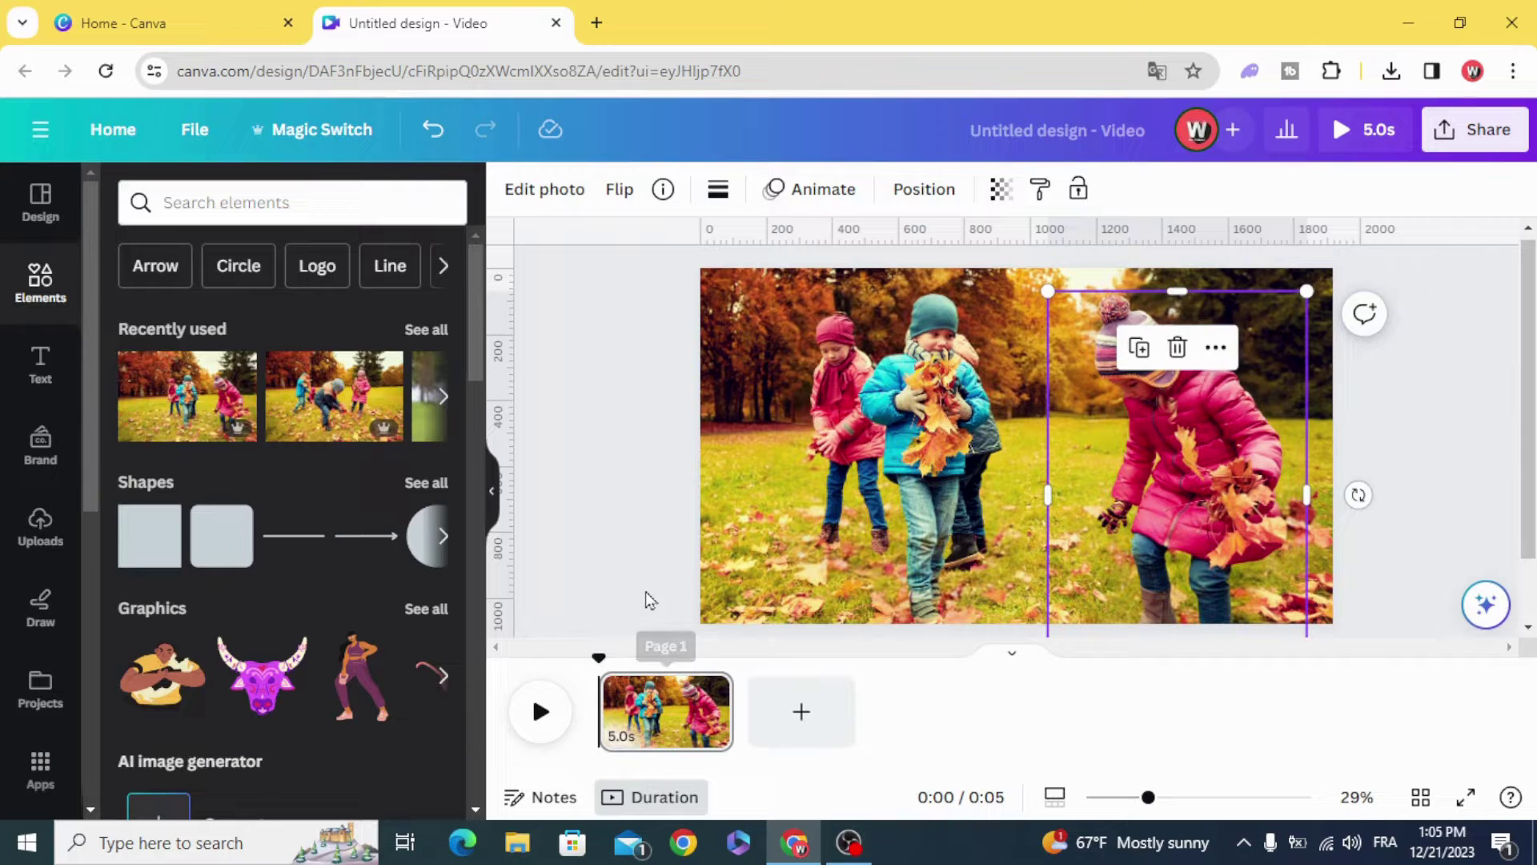
click(650, 600)
click(710, 691)
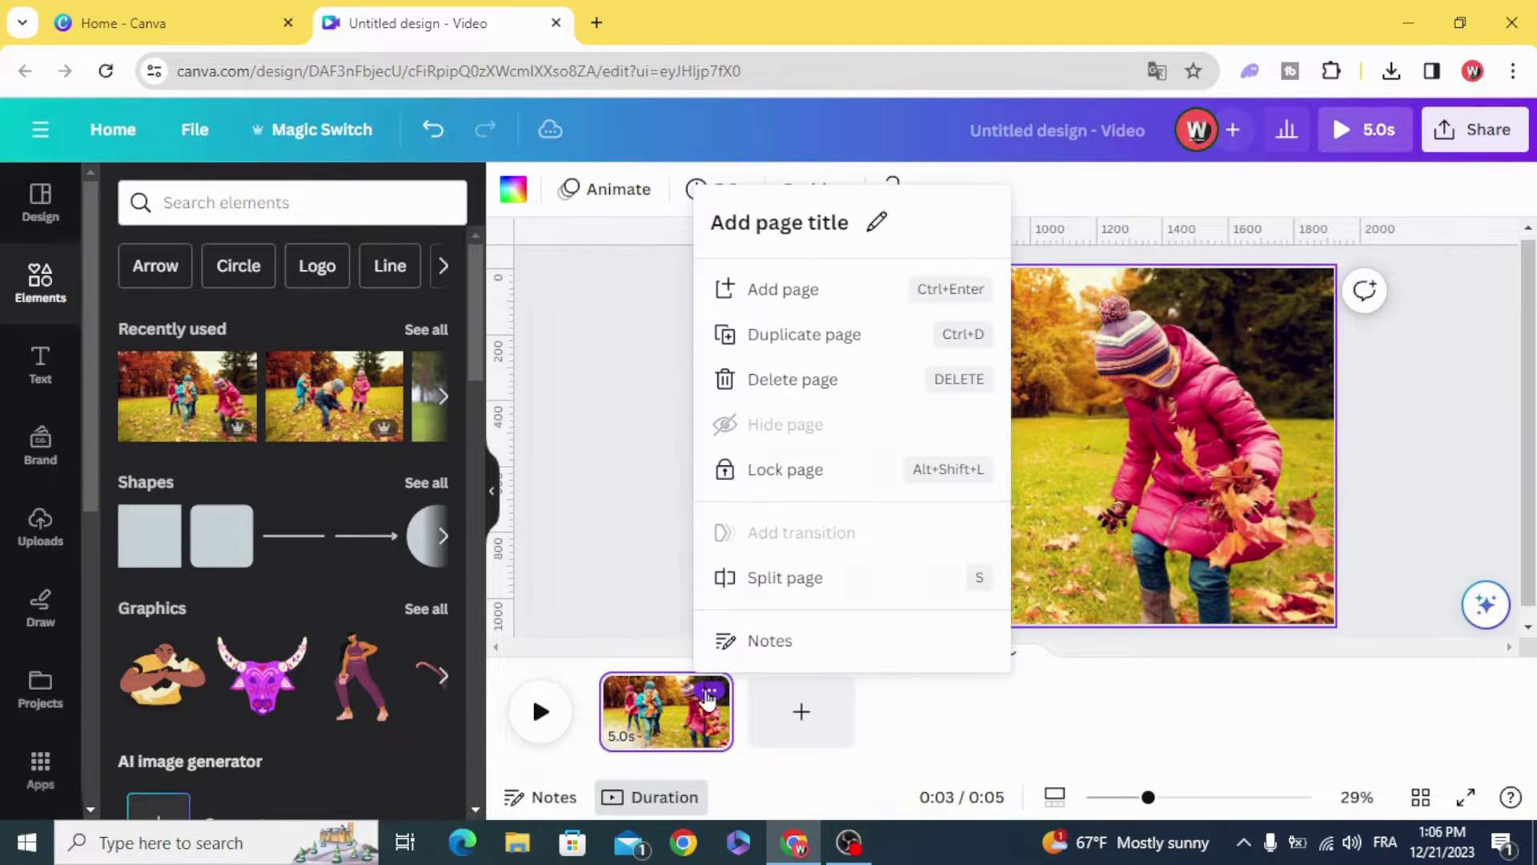
click(793, 337)
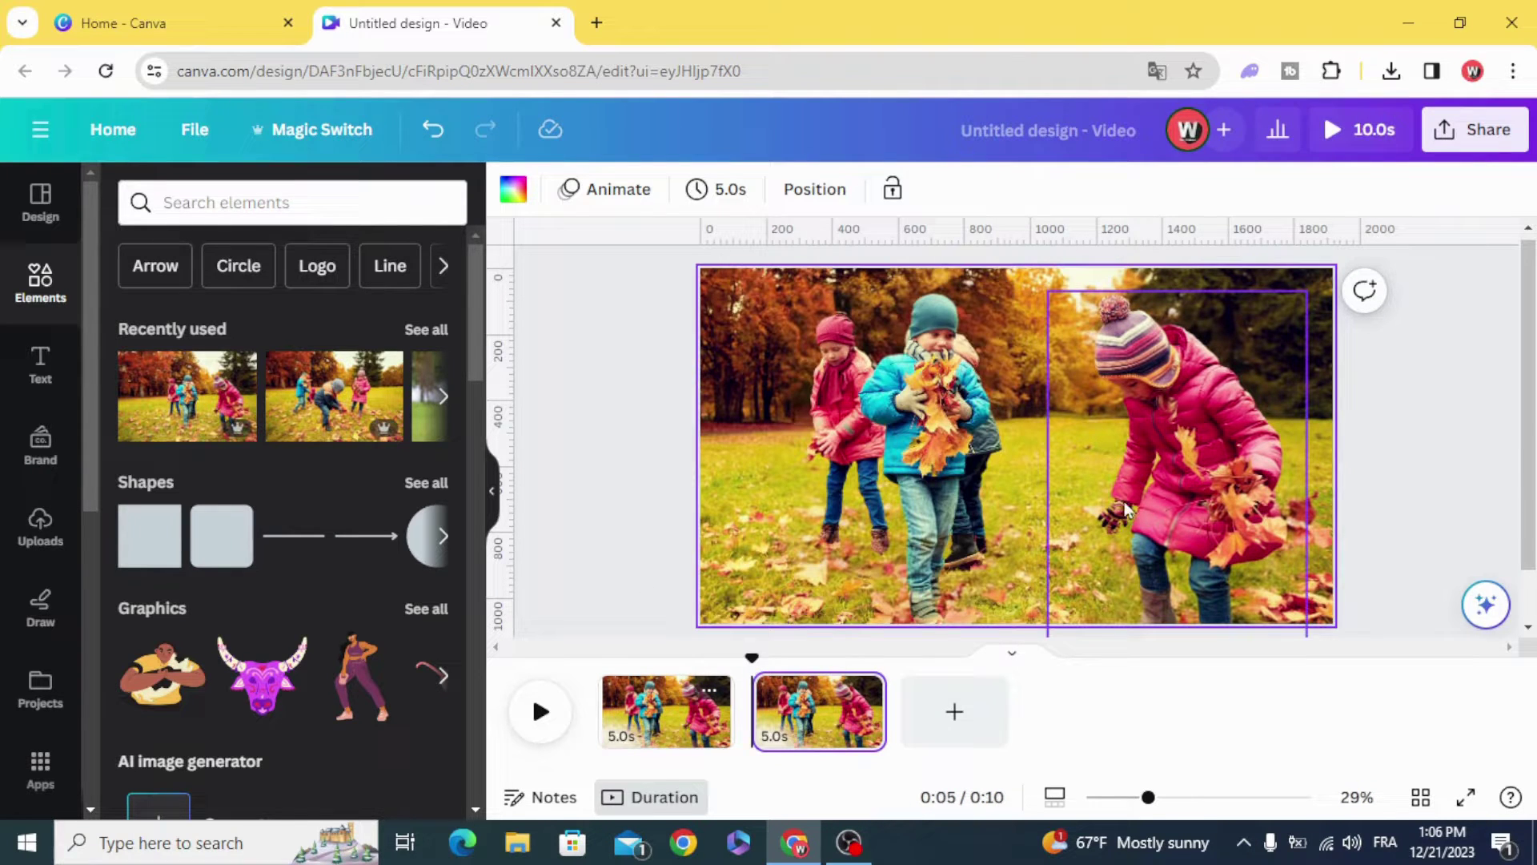
- On the second page, enlarge the background photo and the cutout of the group with the blue-jacketed child
drag(1149, 797, 1135, 797)
click(789, 356)
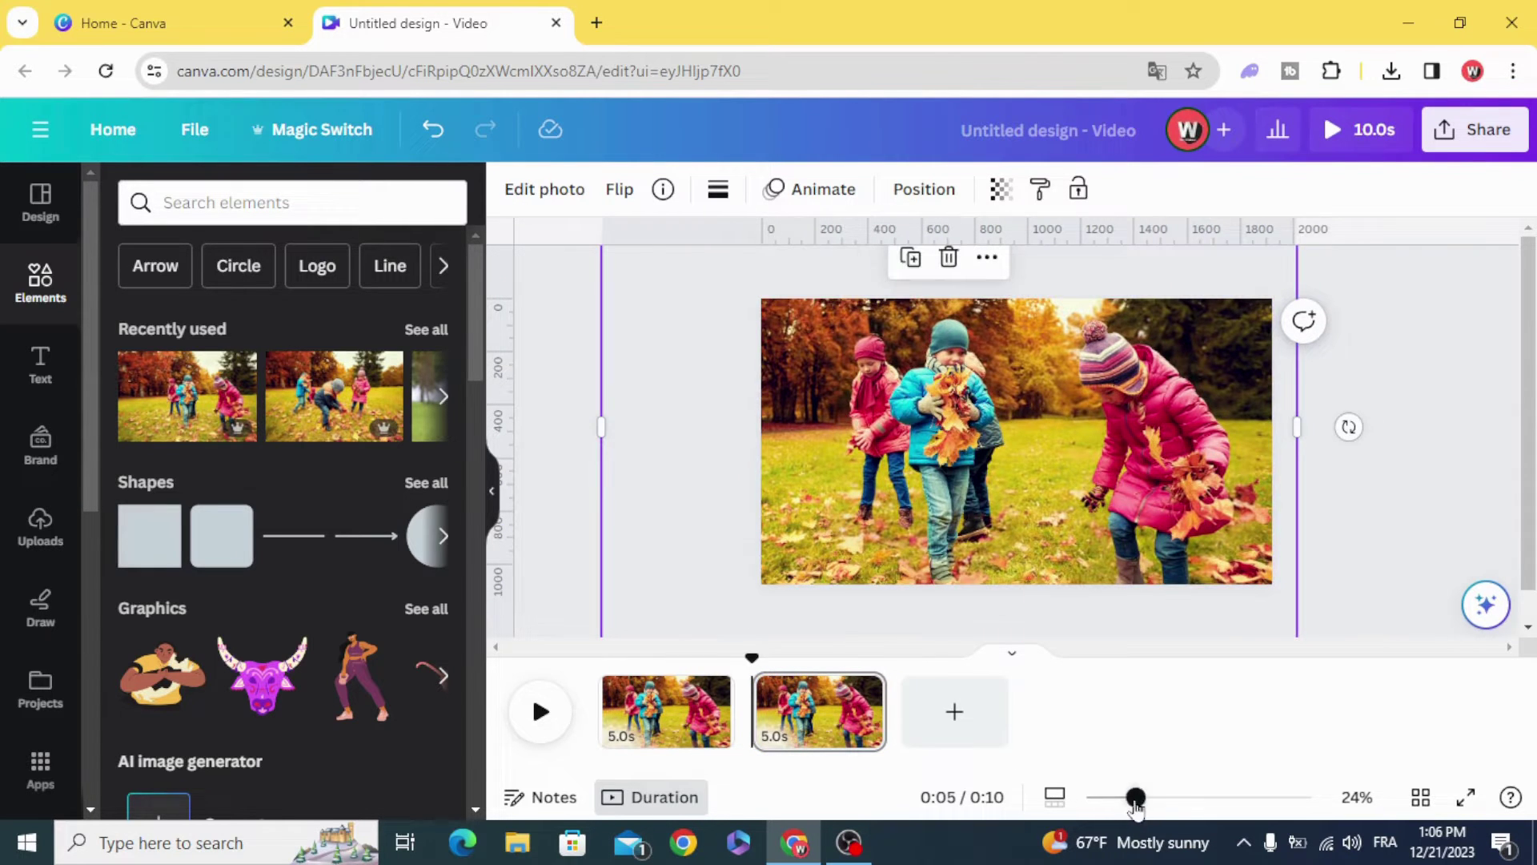
drag(1136, 797, 1118, 797)
drag(683, 611, 552, 696)
click(943, 435)
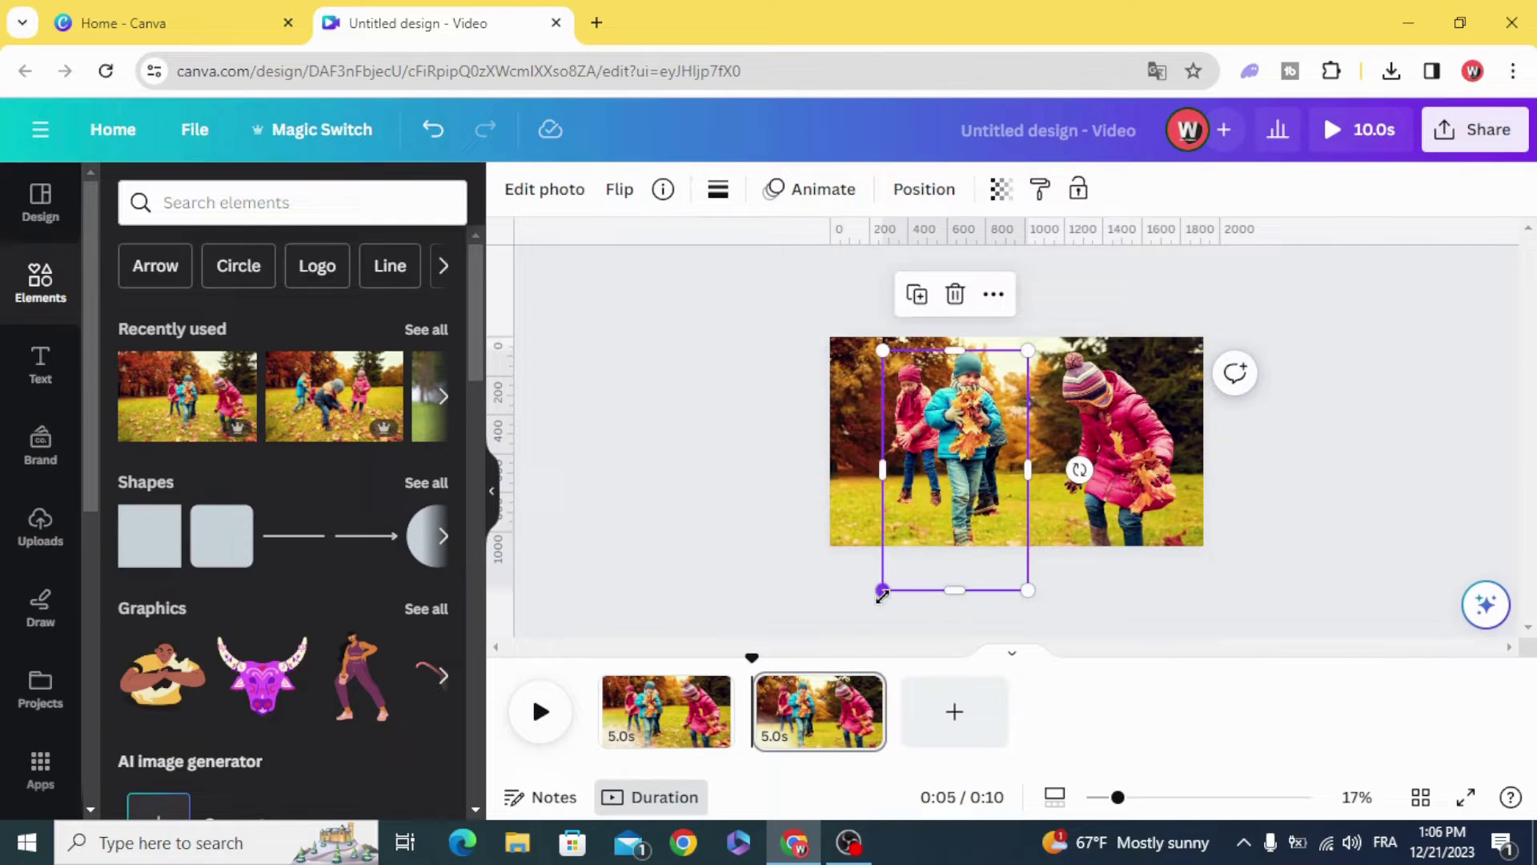
drag(882, 595, 836, 655)
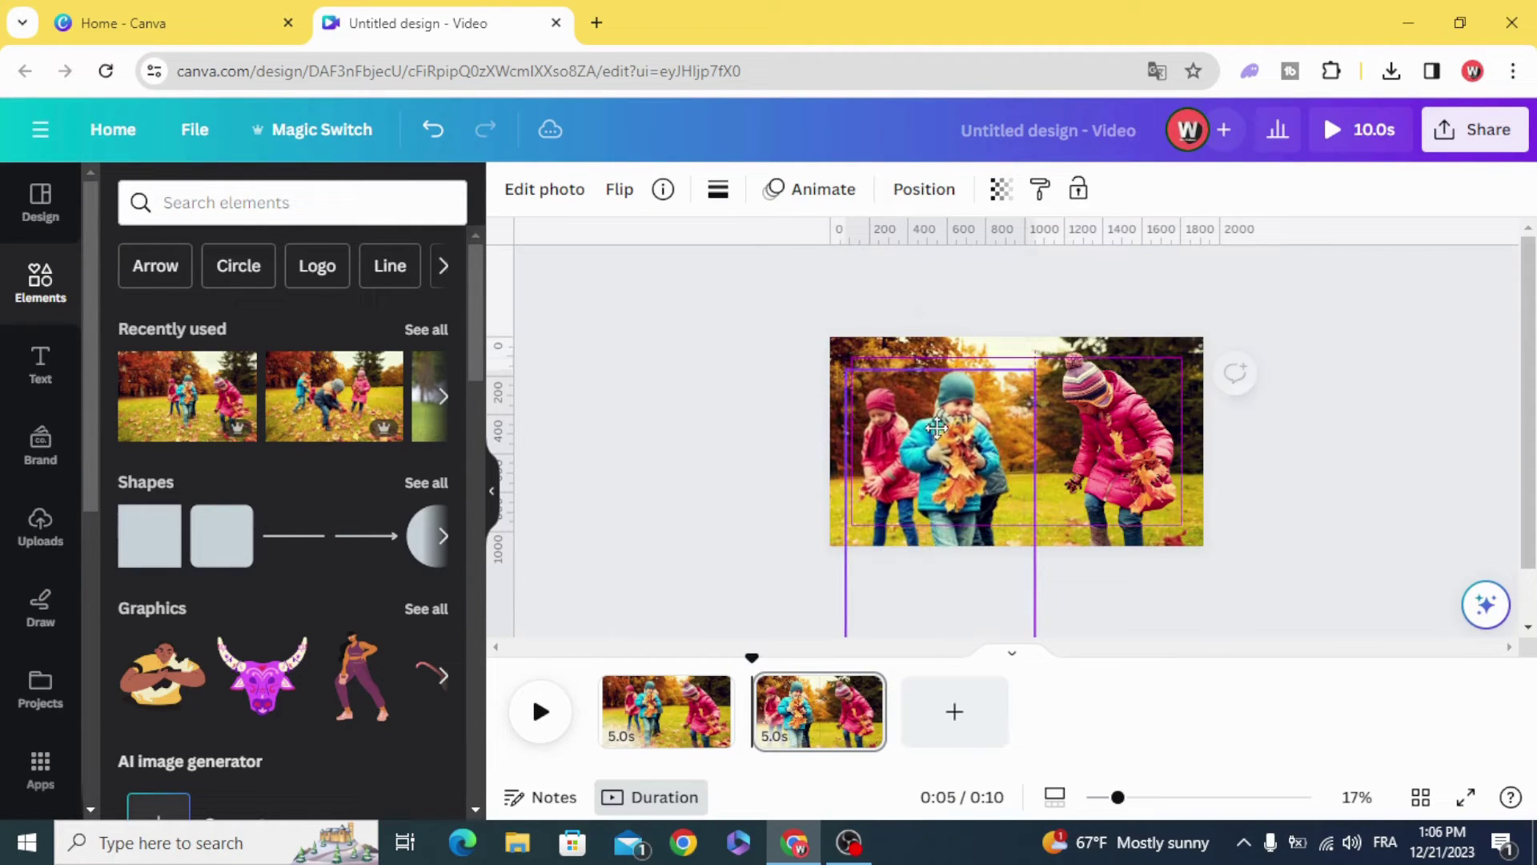
- Enlarge the cutout of the bending girl on the second page and move her out past the page's right edge
click(1098, 424)
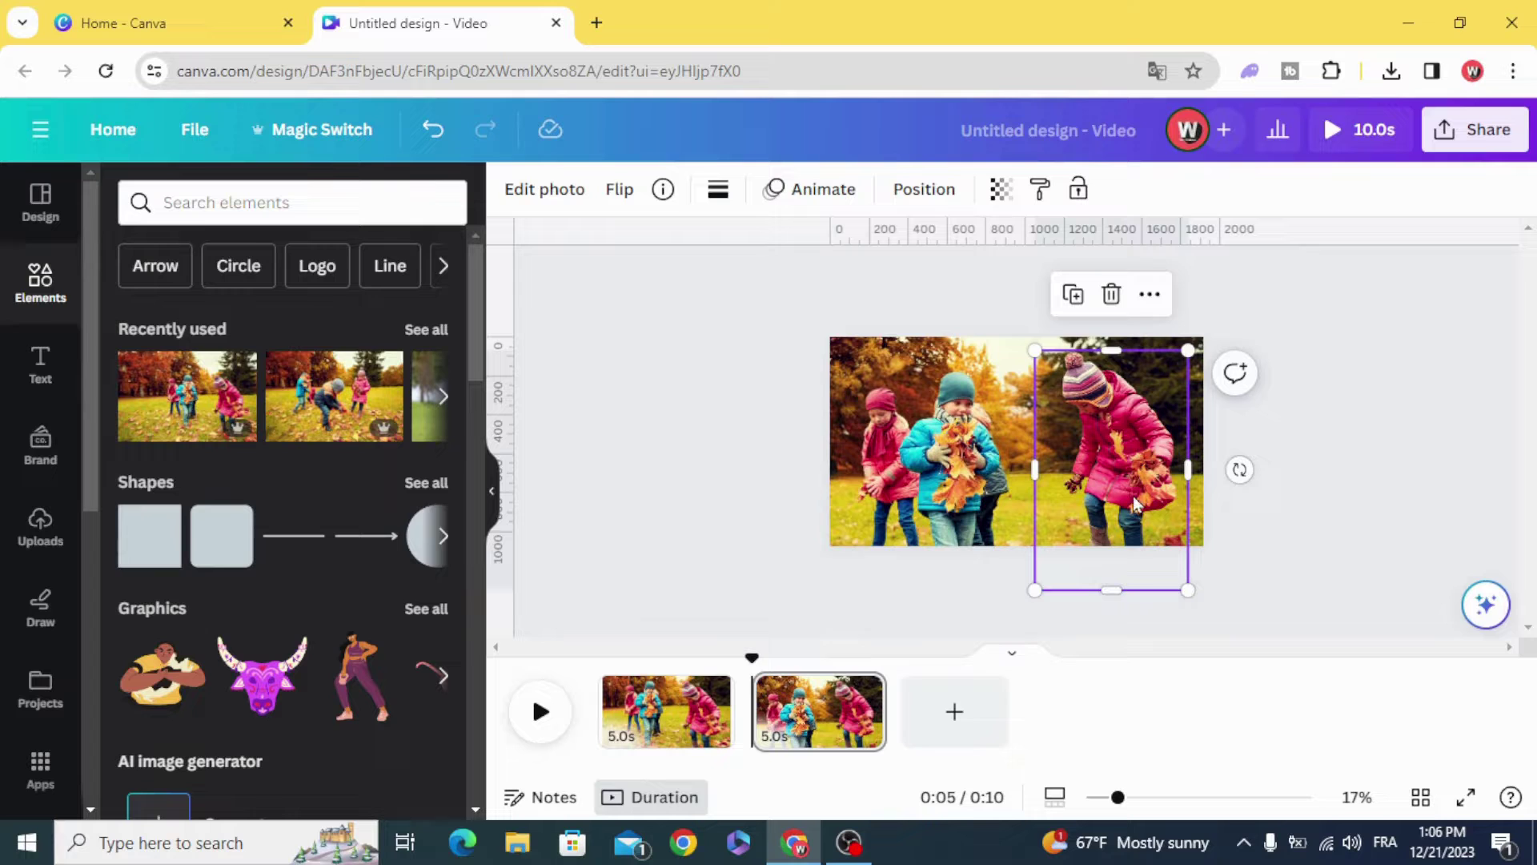
drag(1187, 589, 1275, 725)
drag(1275, 354, 1345, 247)
drag(1177, 429, 1161, 448)
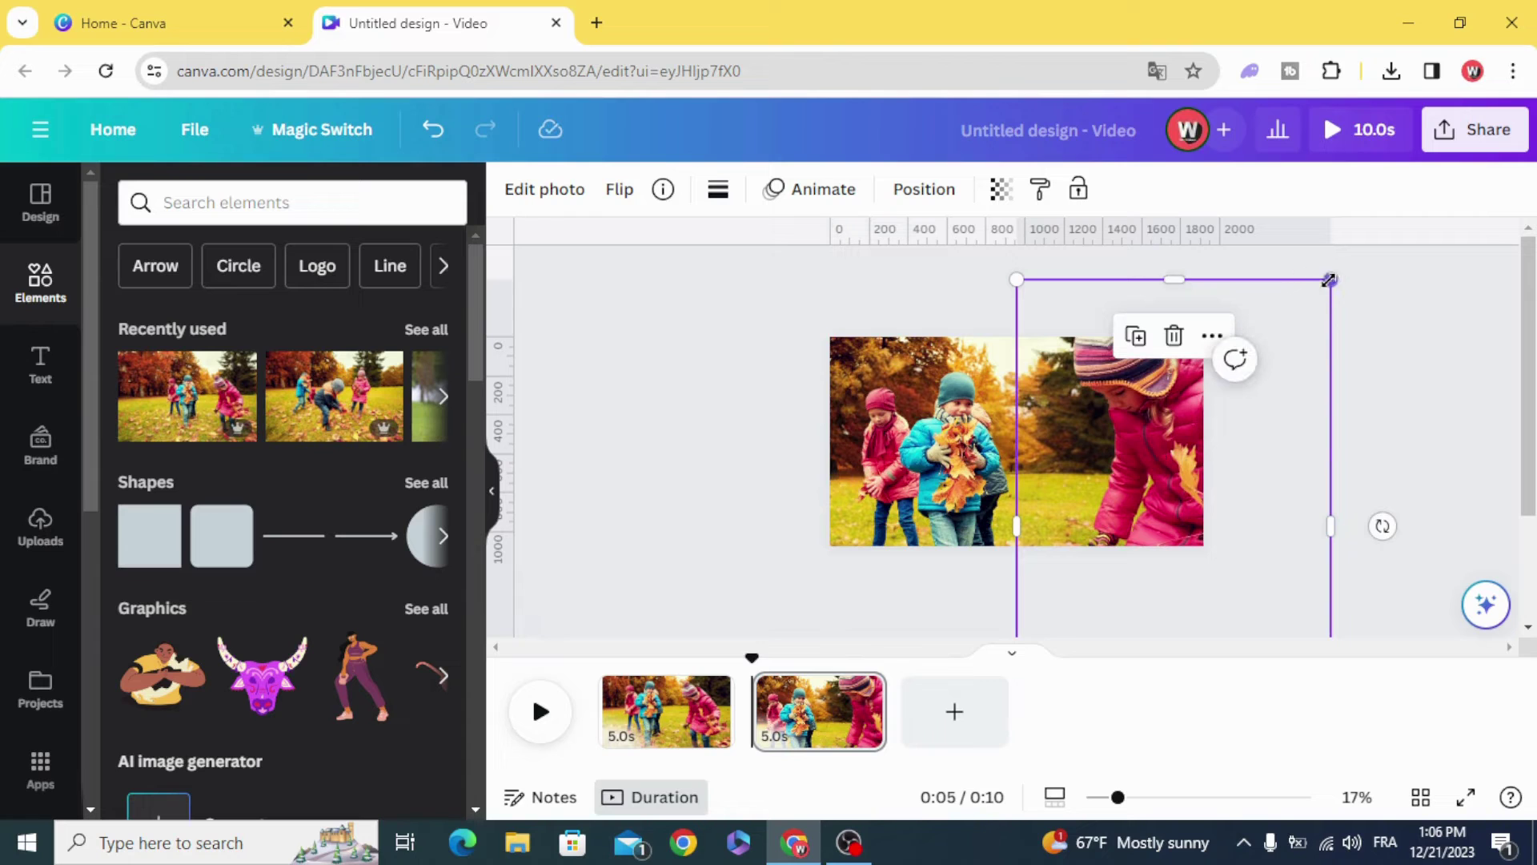
drag(1330, 265, 1424, 223)
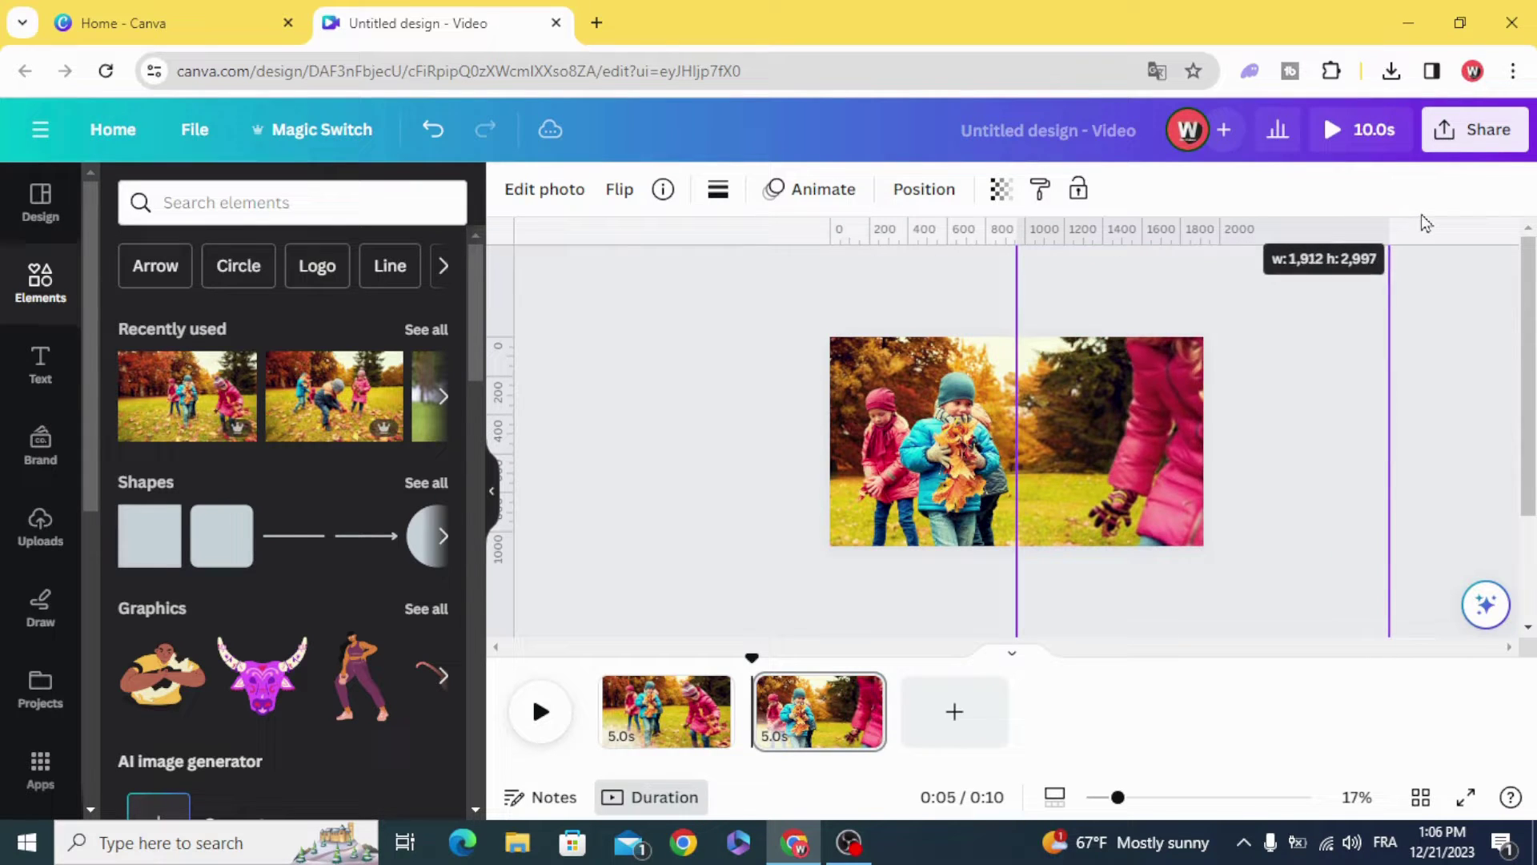
drag(1153, 419, 1102, 486)
drag(1357, 278, 1330, 317)
drag(1156, 456, 1300, 406)
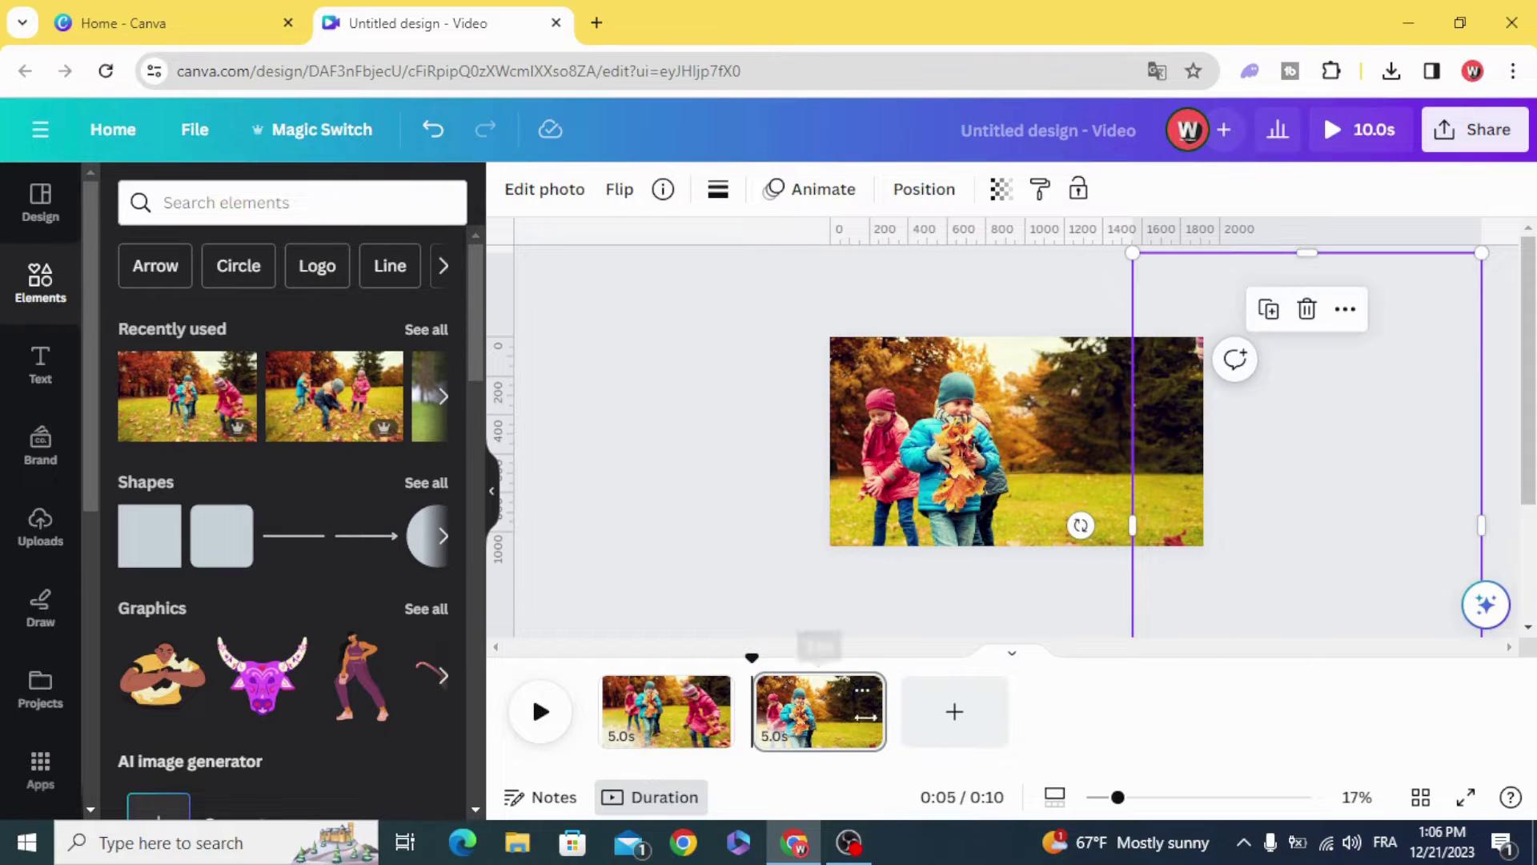
- Duplicate the second page and, on the copy, further enlarge the background and the children's cutout, keeping the children's faces in frame
click(861, 694)
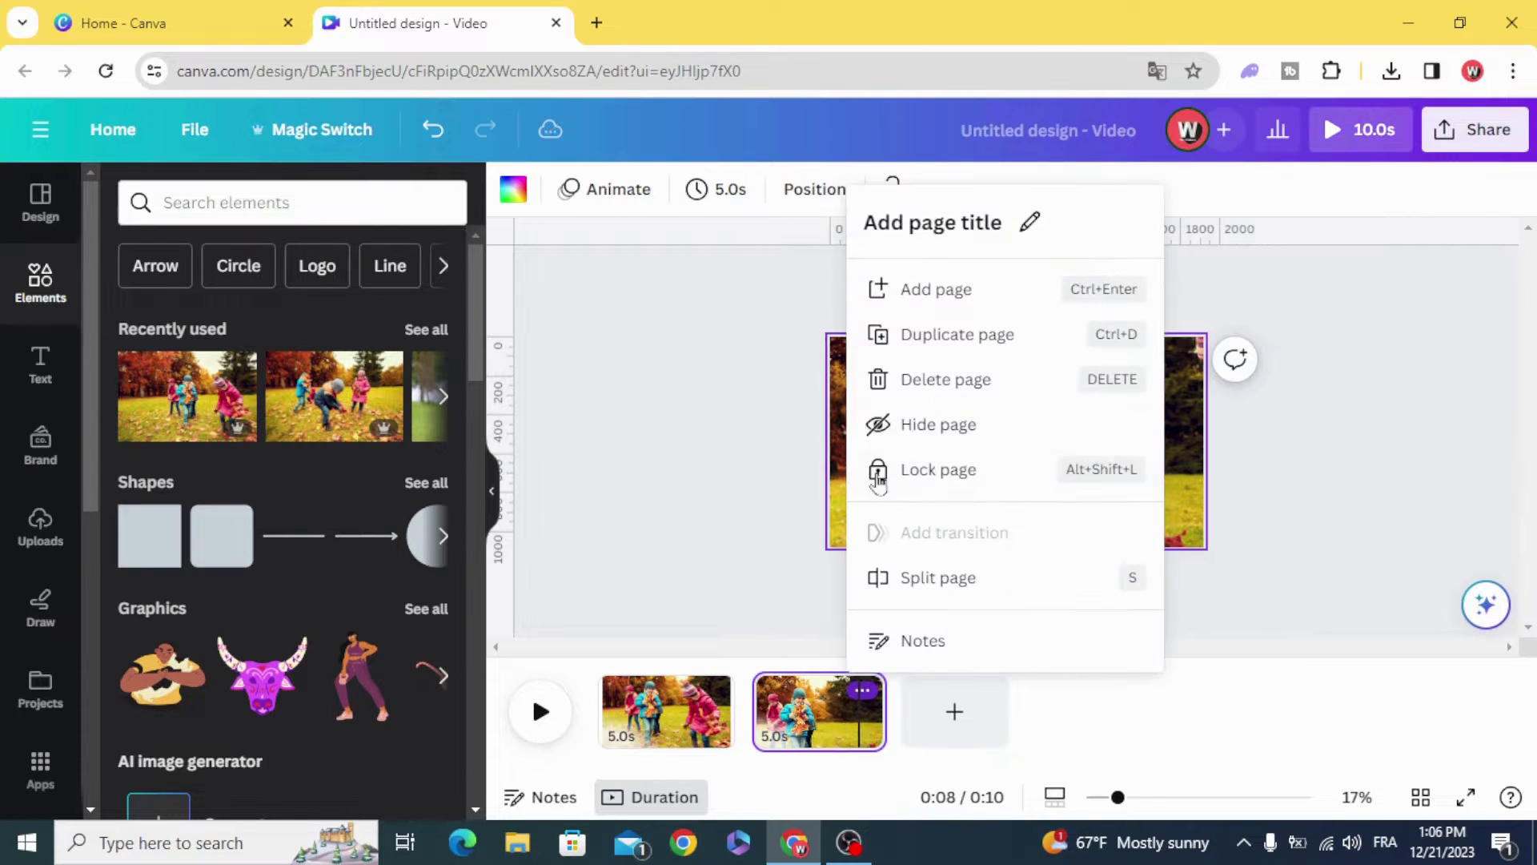
click(936, 336)
click(1095, 474)
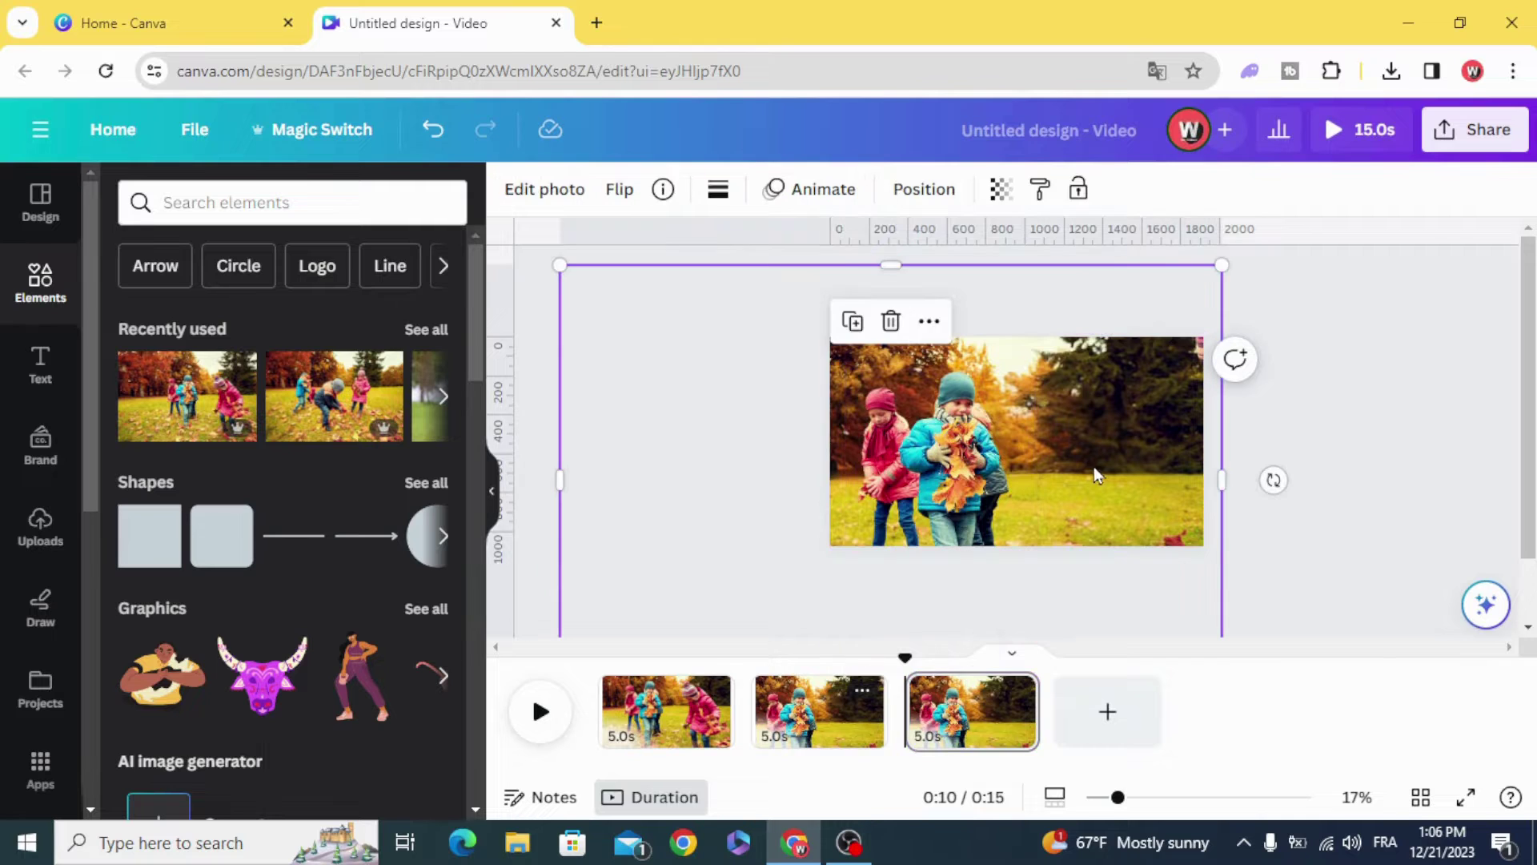
drag(1223, 265, 1438, 240)
click(983, 479)
drag(1039, 371, 1192, 254)
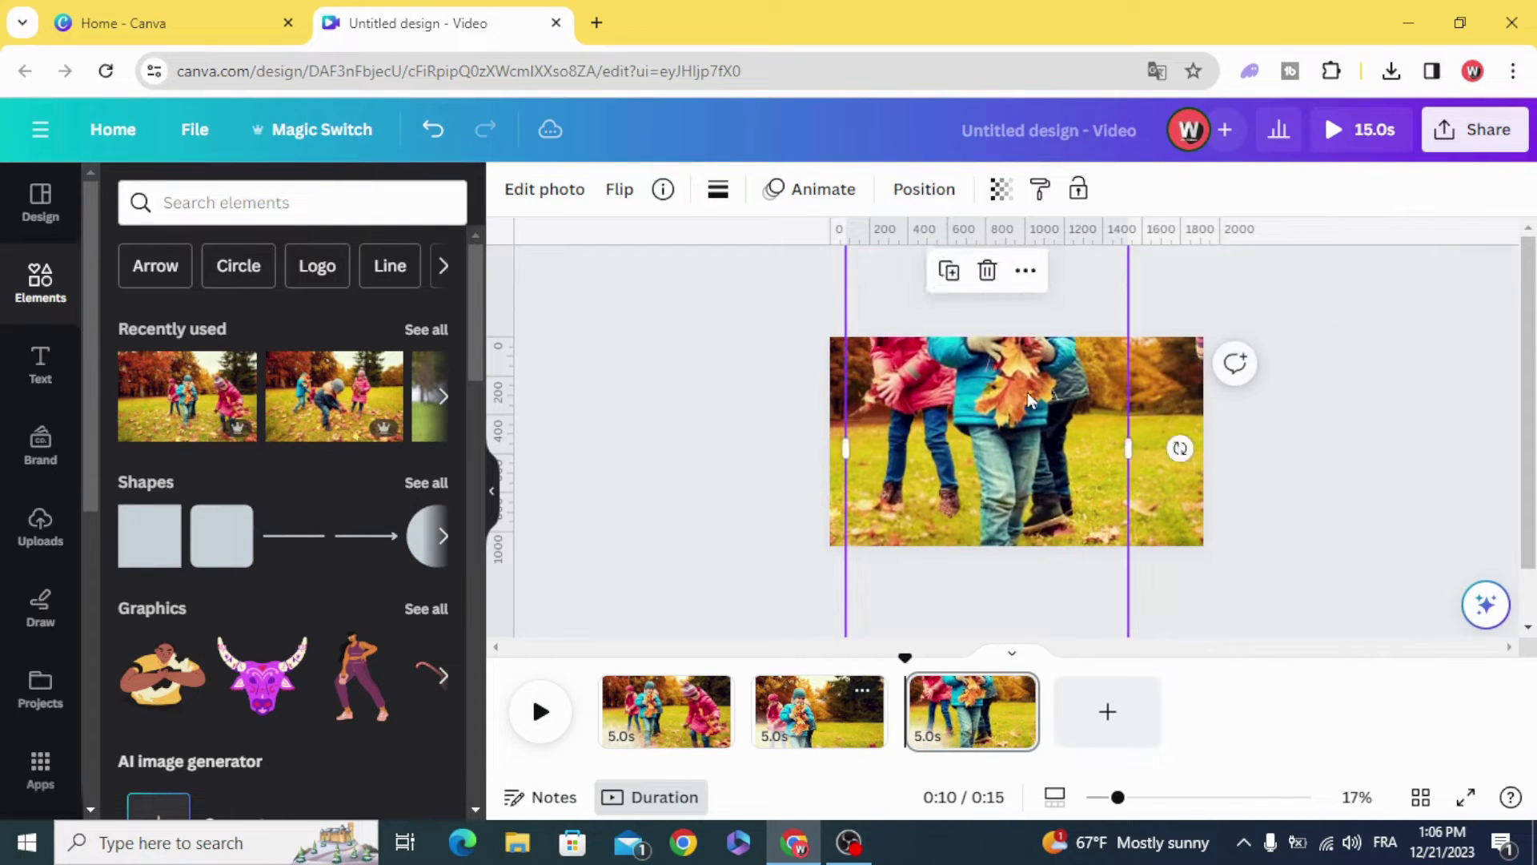
drag(1063, 306, 985, 482)
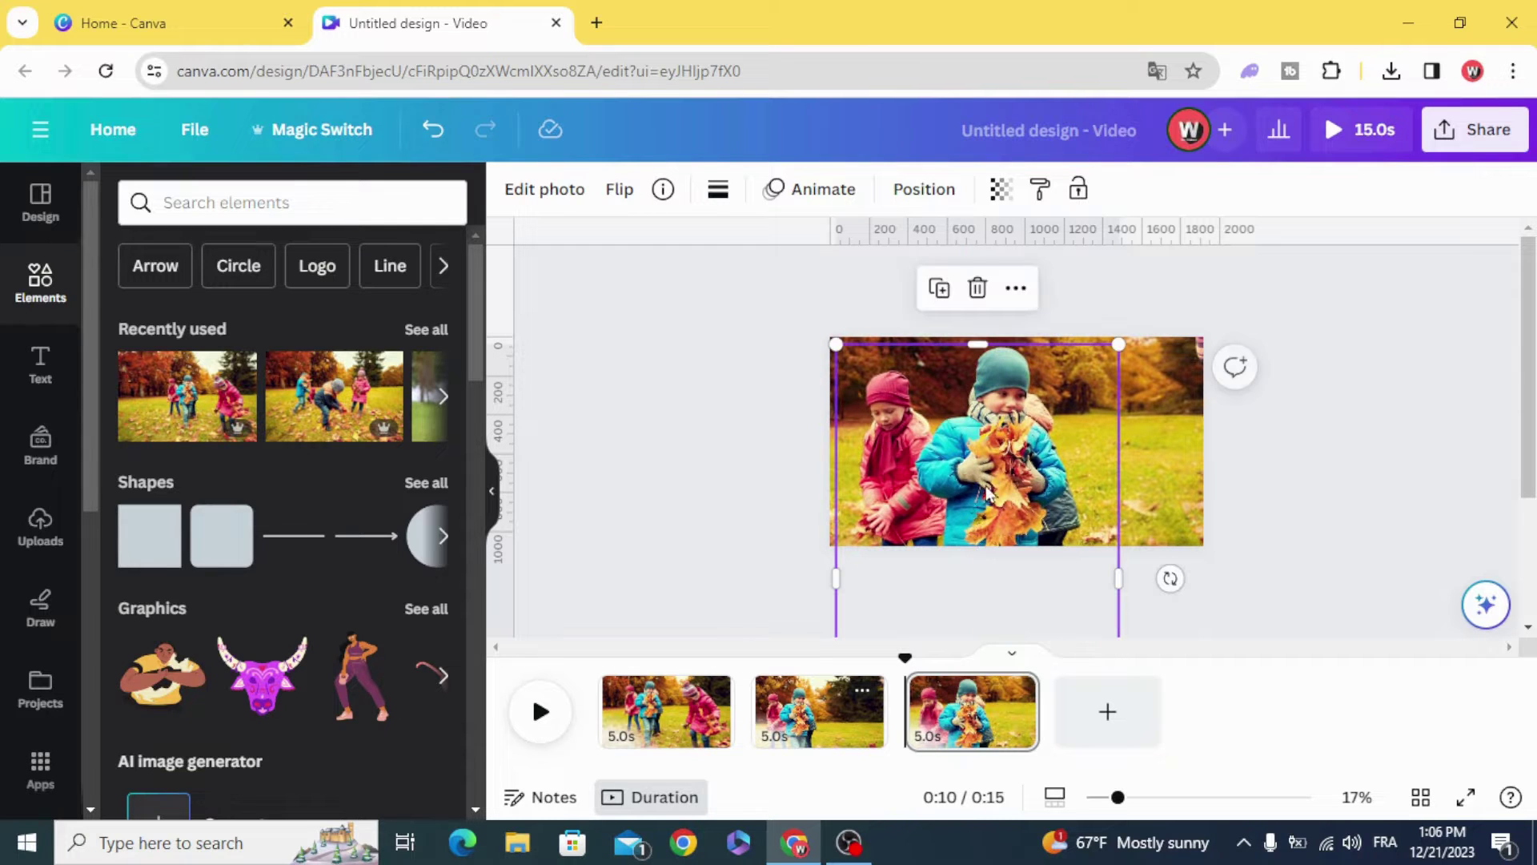
- Add a Match & Move transition with a duration of 2.5 seconds between the first and second pages
click(705, 574)
click(753, 730)
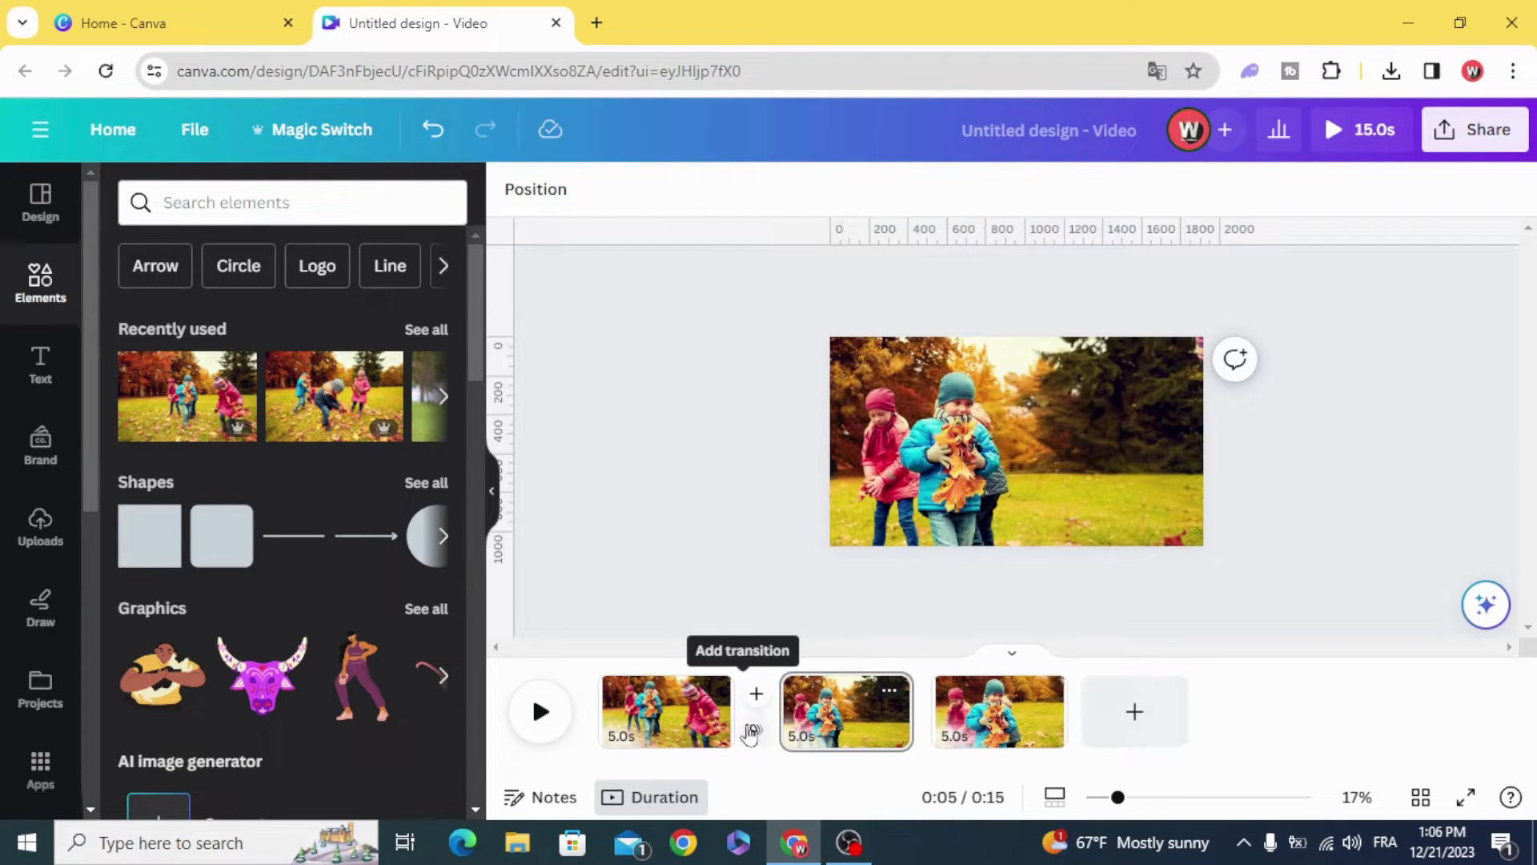
click(755, 731)
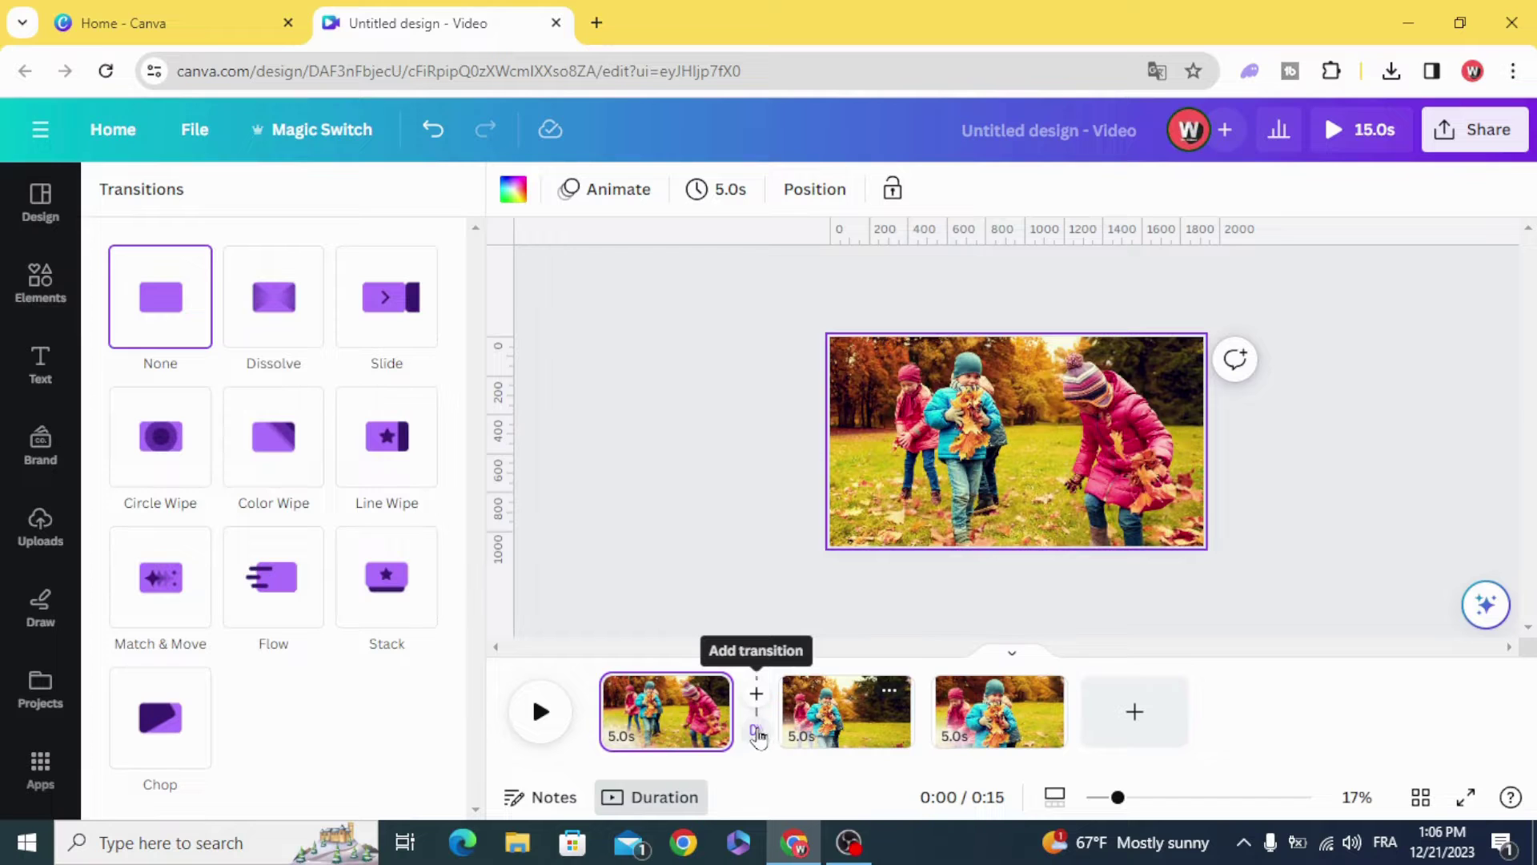
click(181, 589)
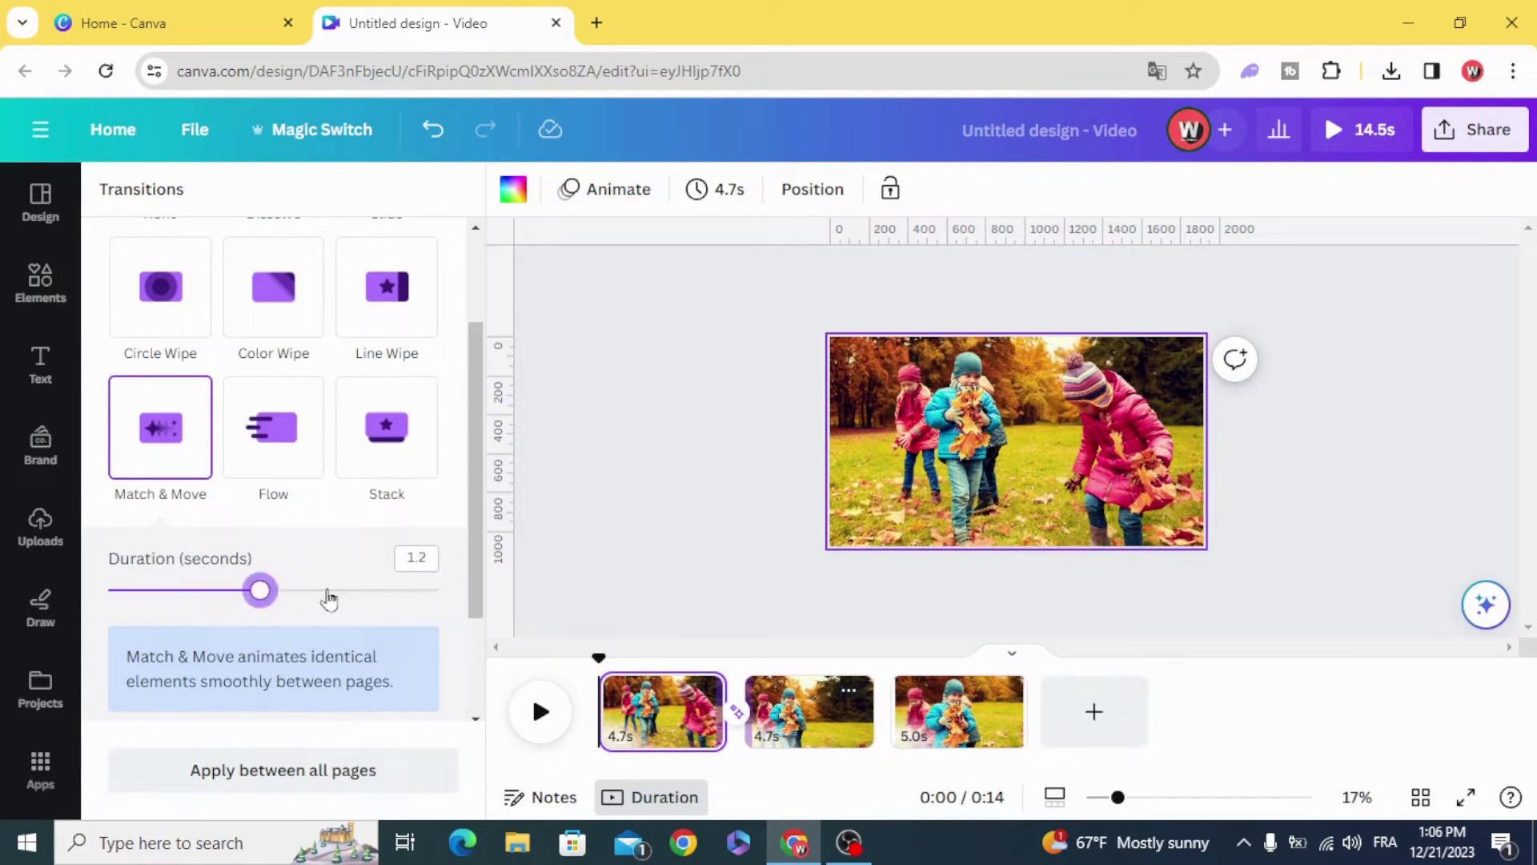
drag(329, 599, 550, 632)
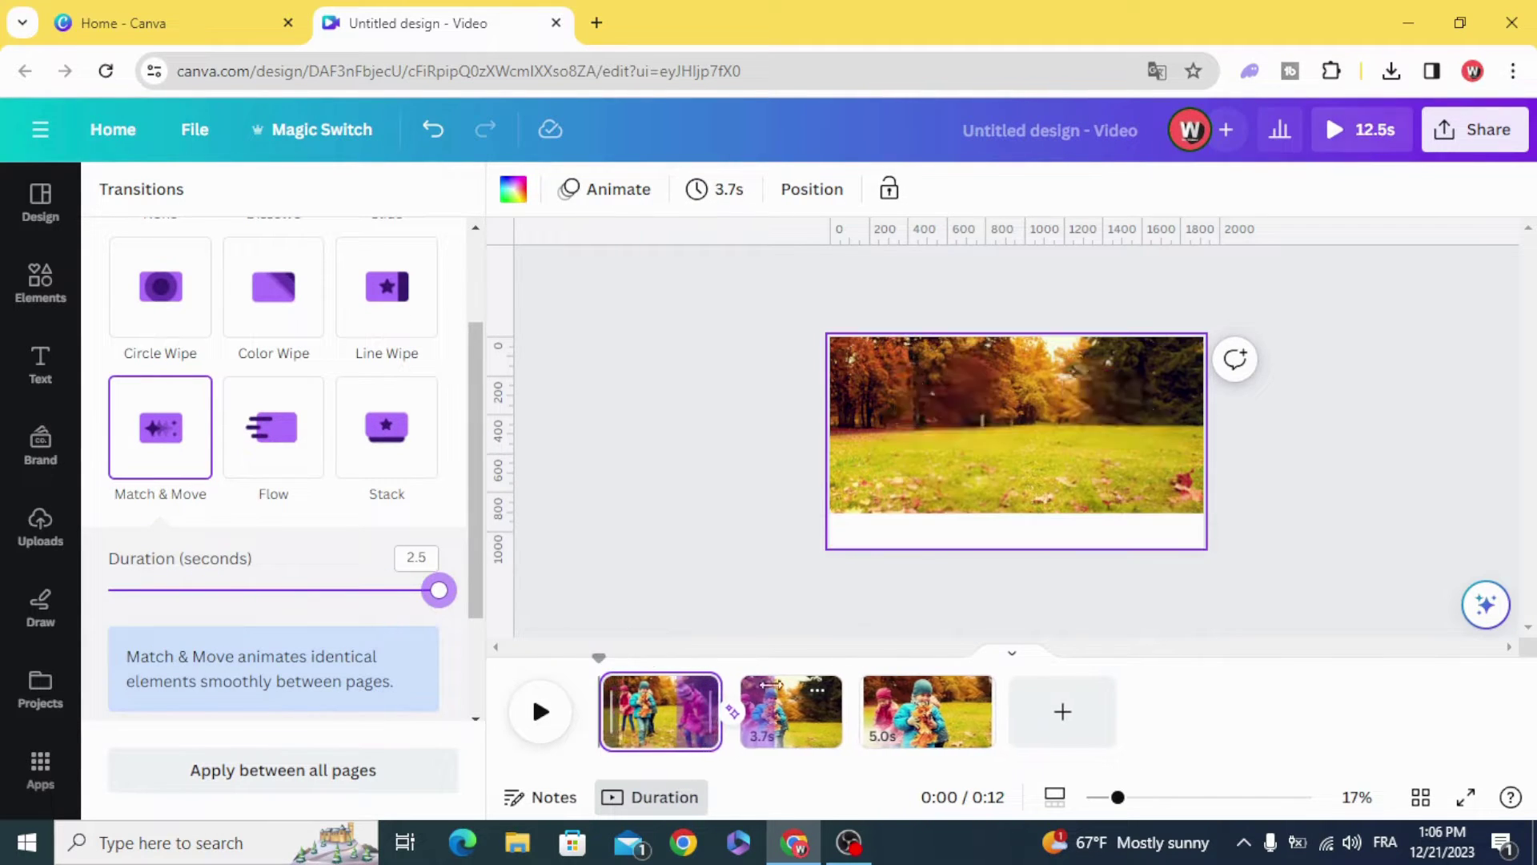
- Extend the first page's duration to 10.2 seconds and the second page's to about 11.8 seconds
drag(771, 684, 876, 685)
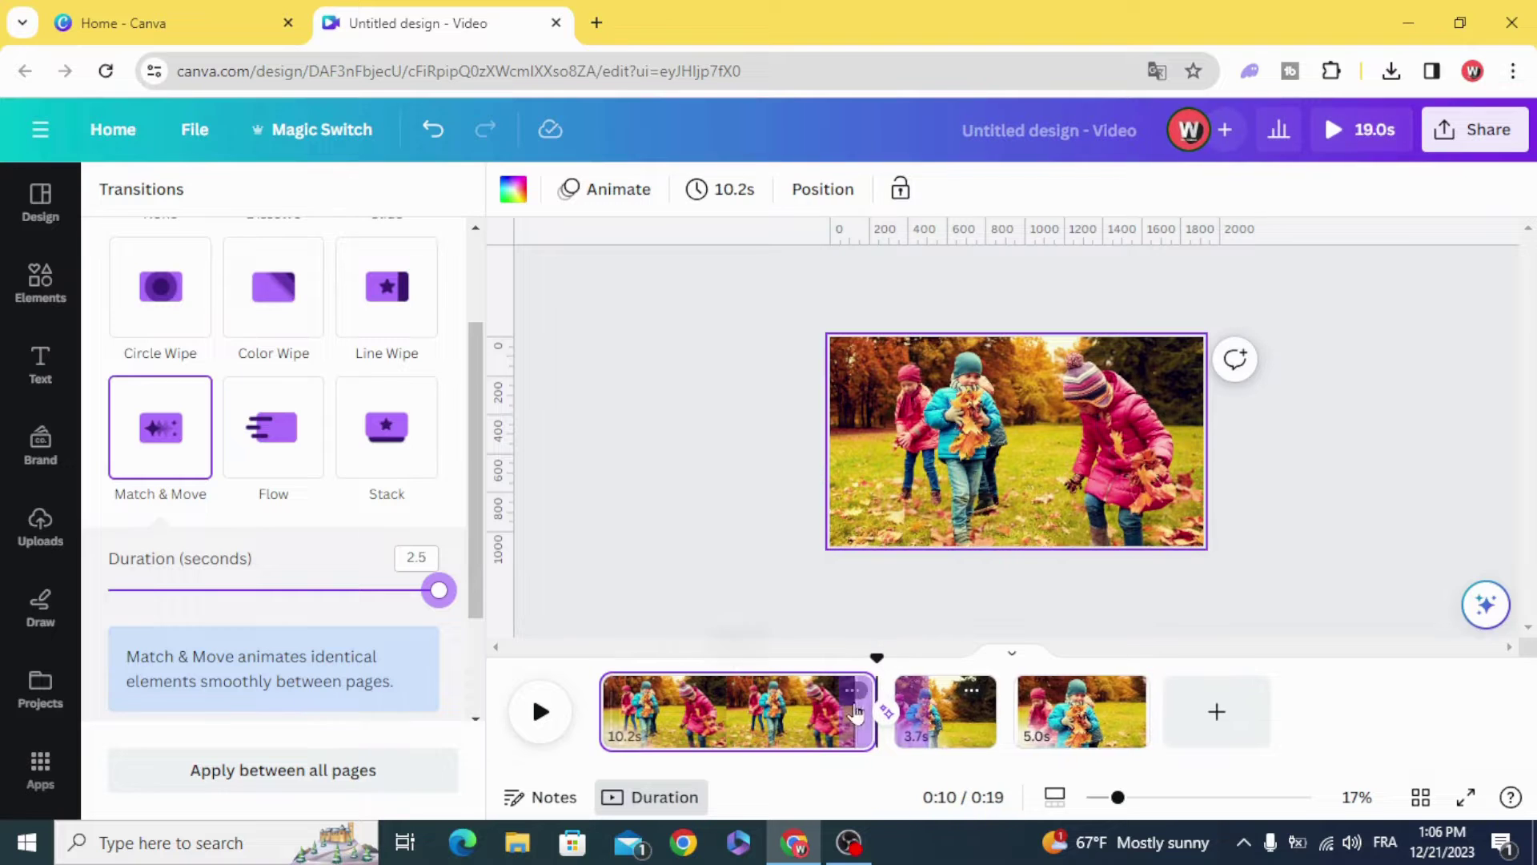
click(953, 711)
drag(995, 711, 1205, 704)
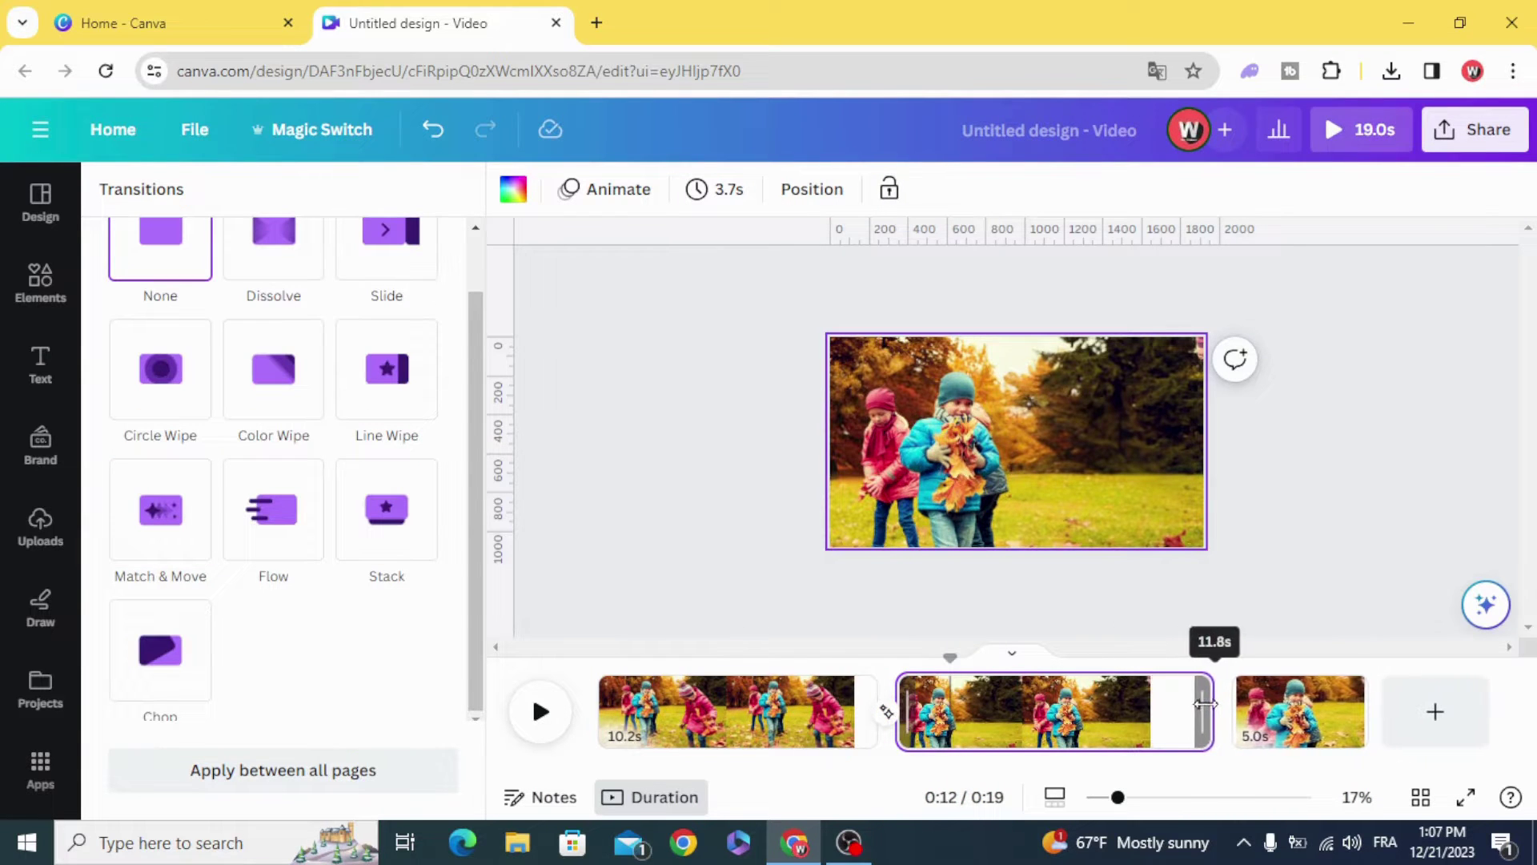
- Lengthen the Match & Move transition between the first and second pages to 5 seconds
click(827, 724)
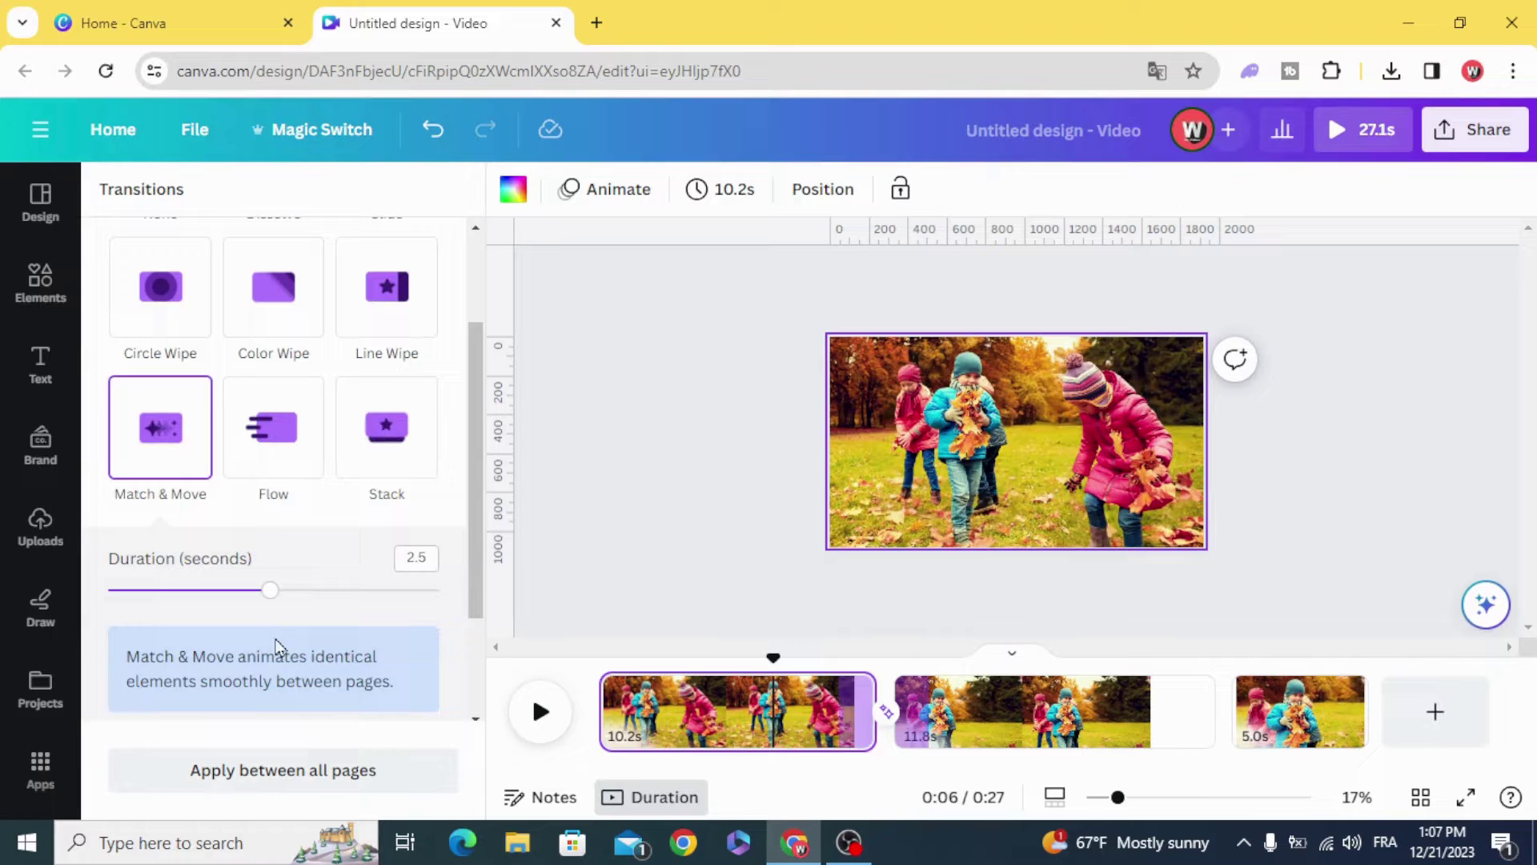
drag(271, 596, 422, 606)
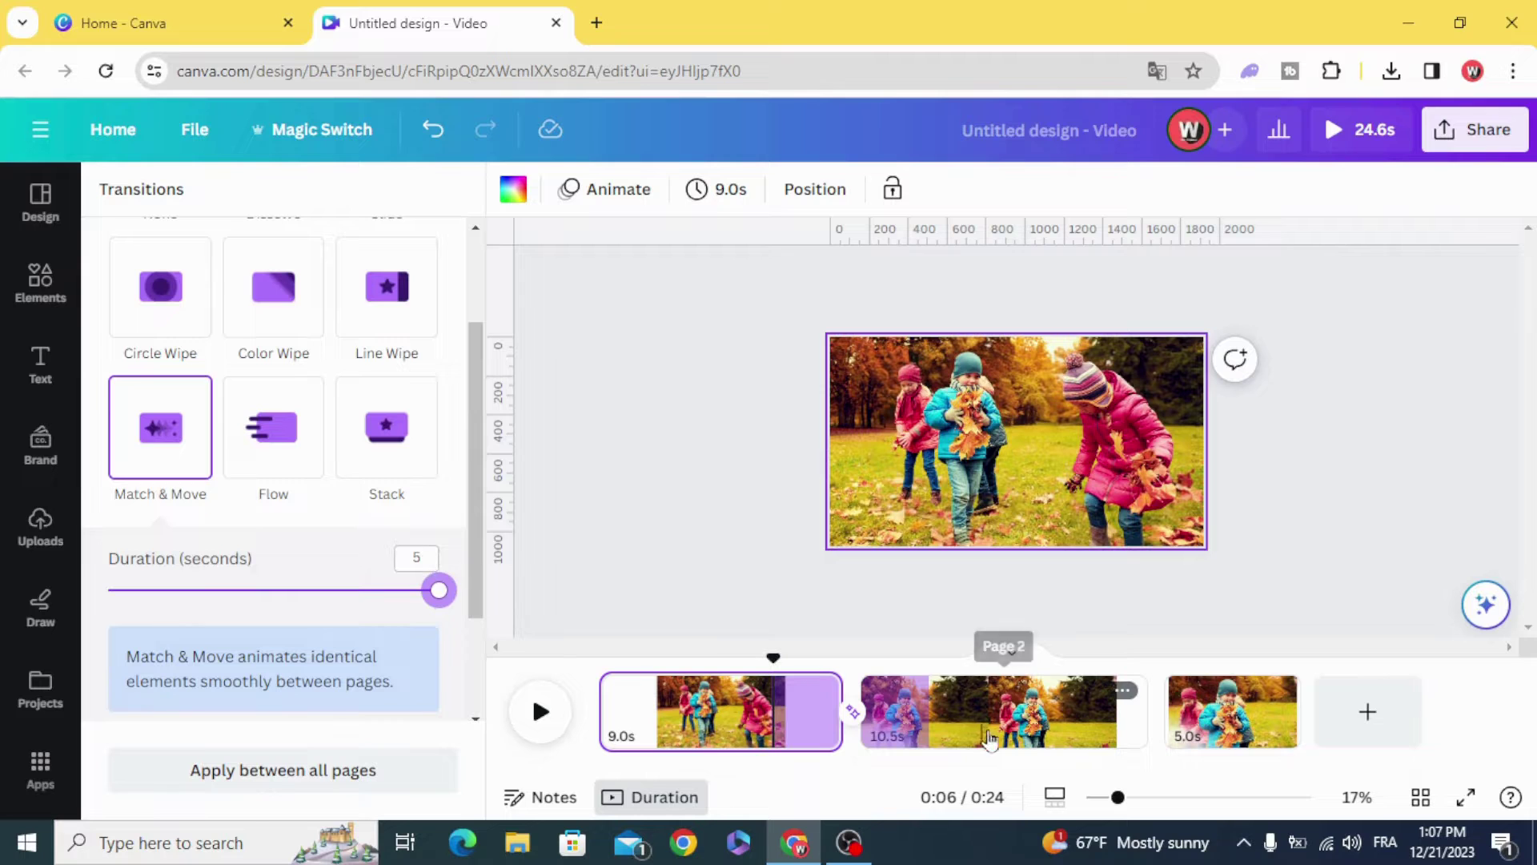
- Add a Match & Move transition with a duration of 2.5 seconds between the second and third pages
click(1122, 743)
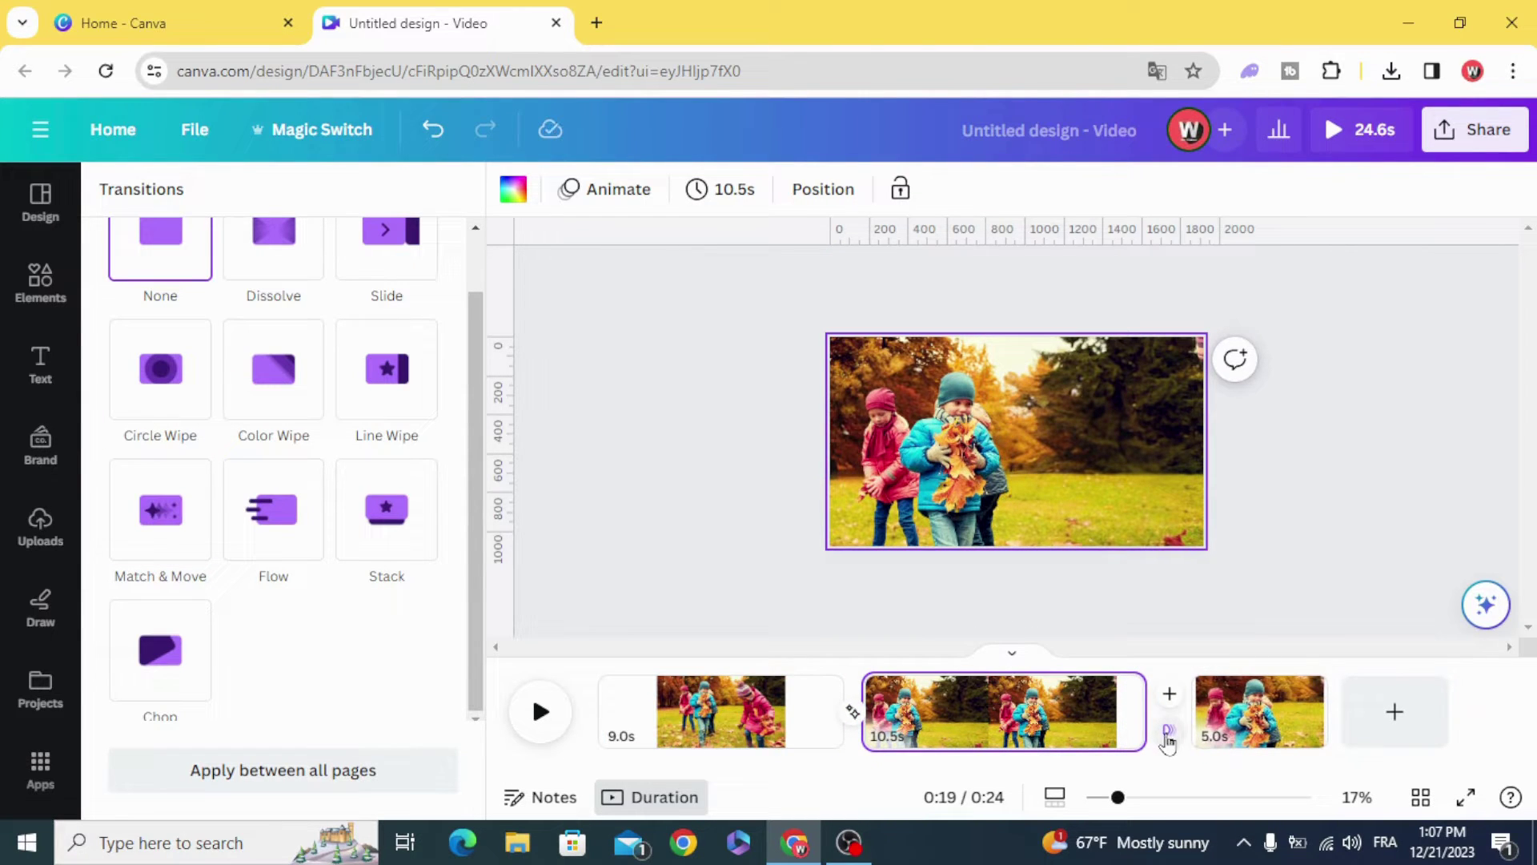
click(164, 516)
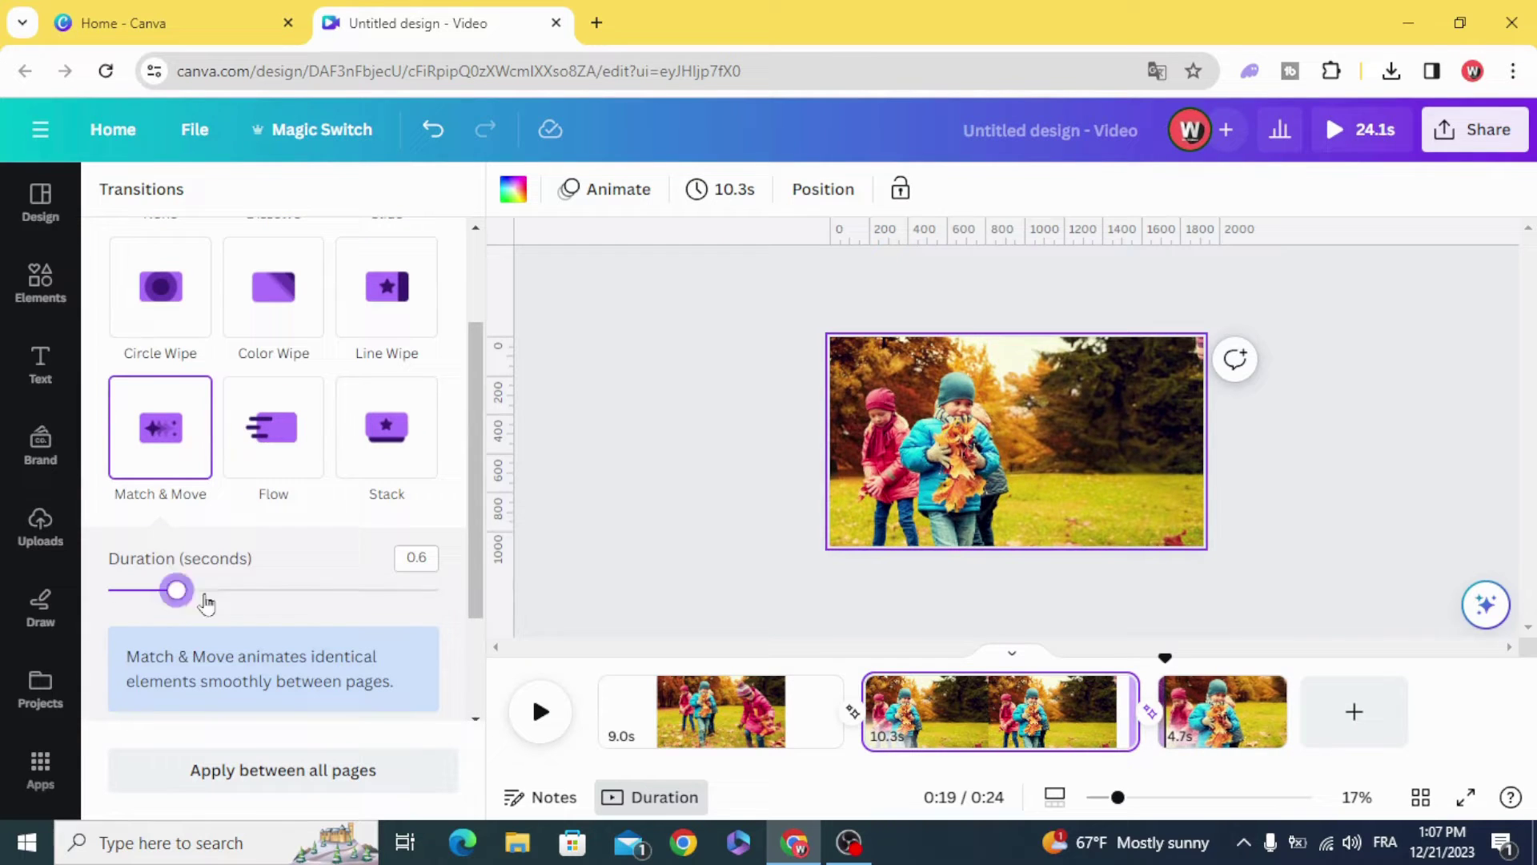
drag(206, 604, 520, 617)
- Extend the third page's duration to 10.0 seconds and lengthen the Match & Move transition before it to 5 seconds
click(1233, 713)
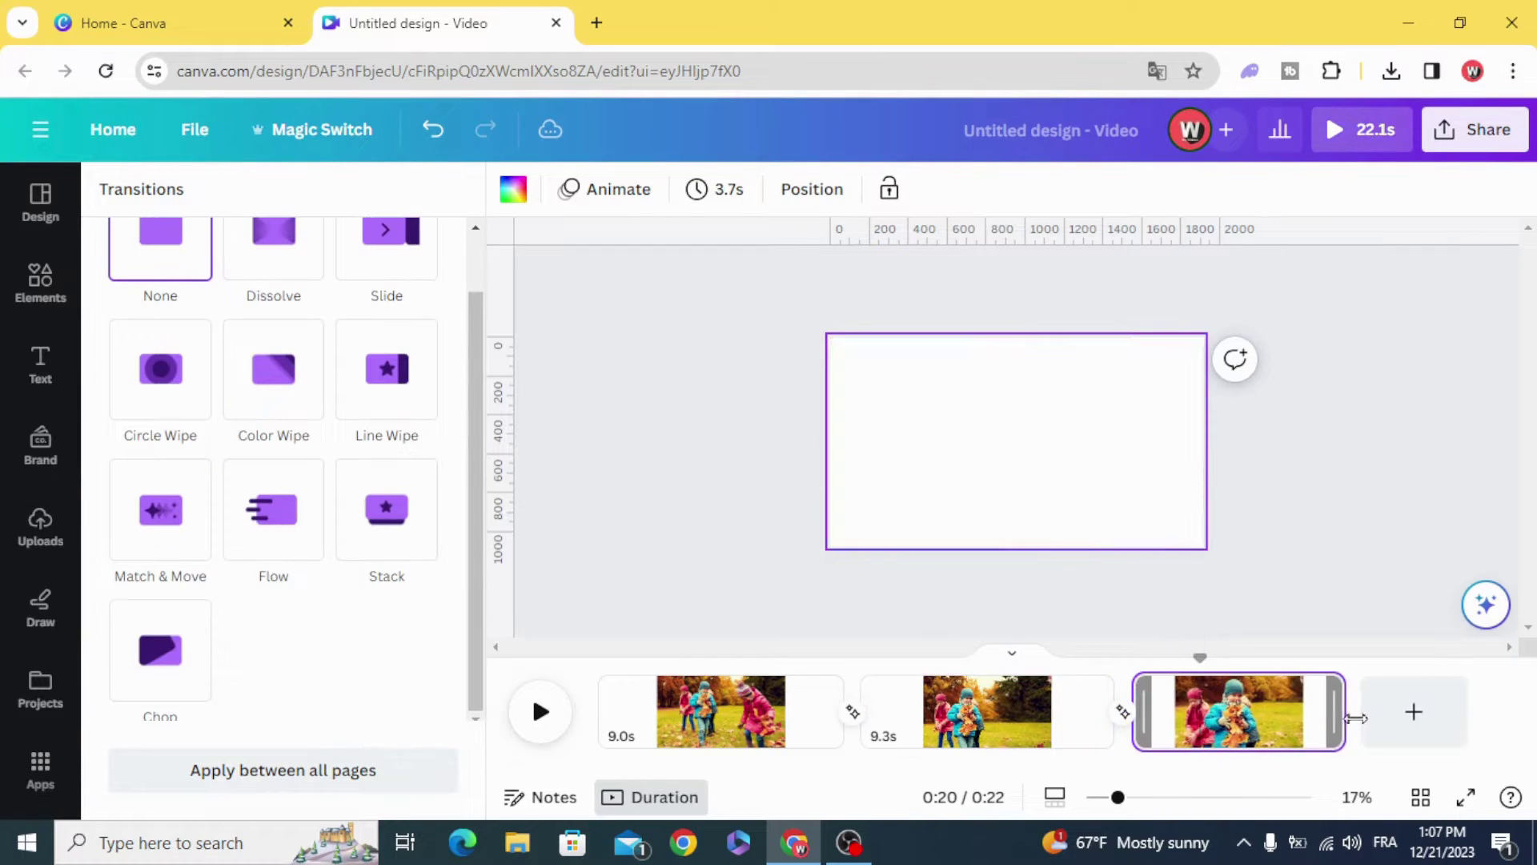
drag(1356, 718, 881, 737)
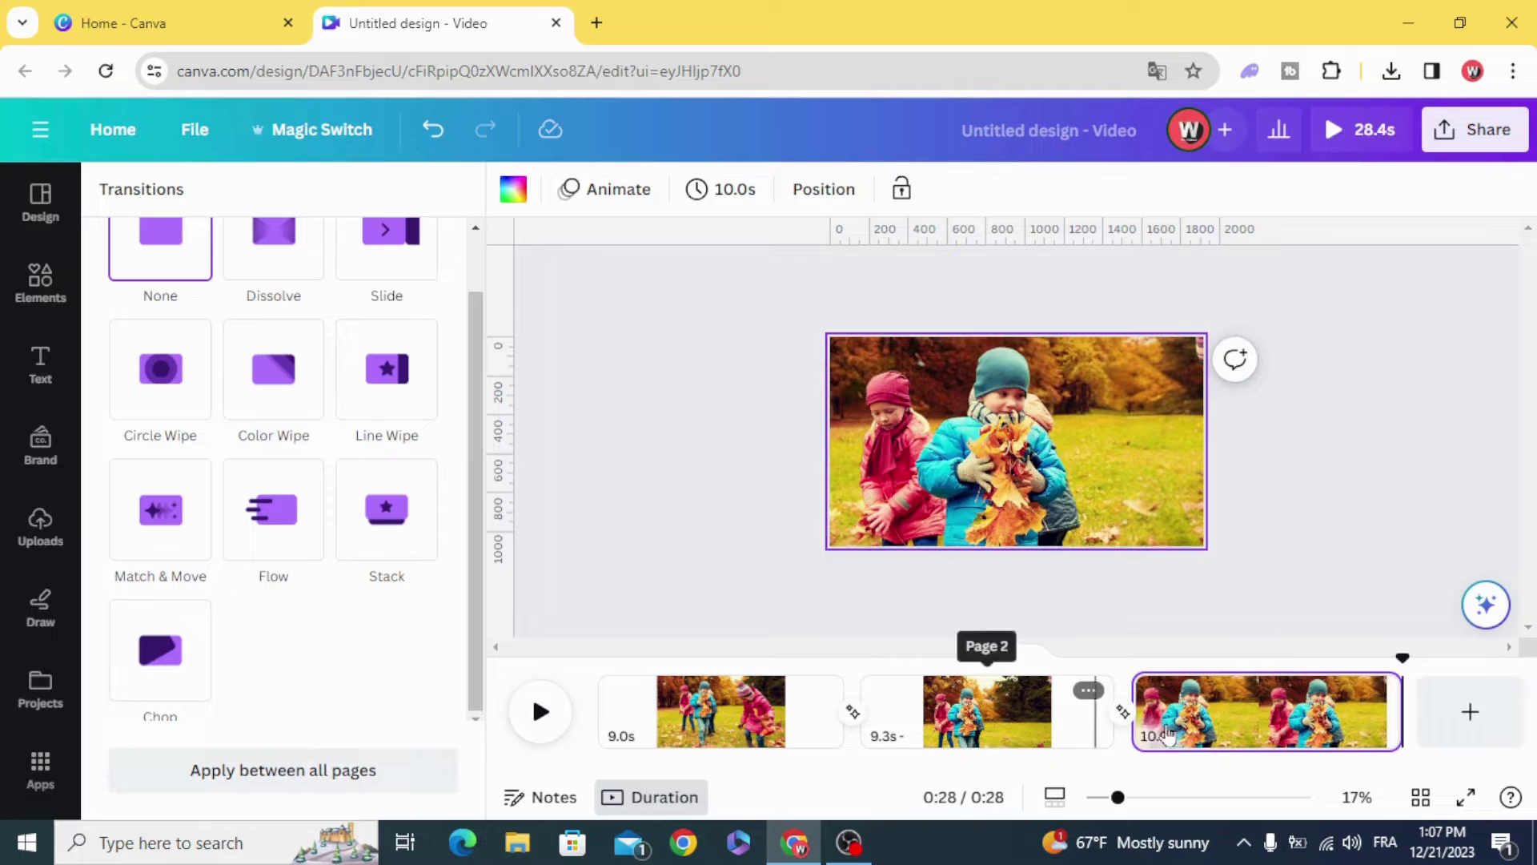
click(1125, 713)
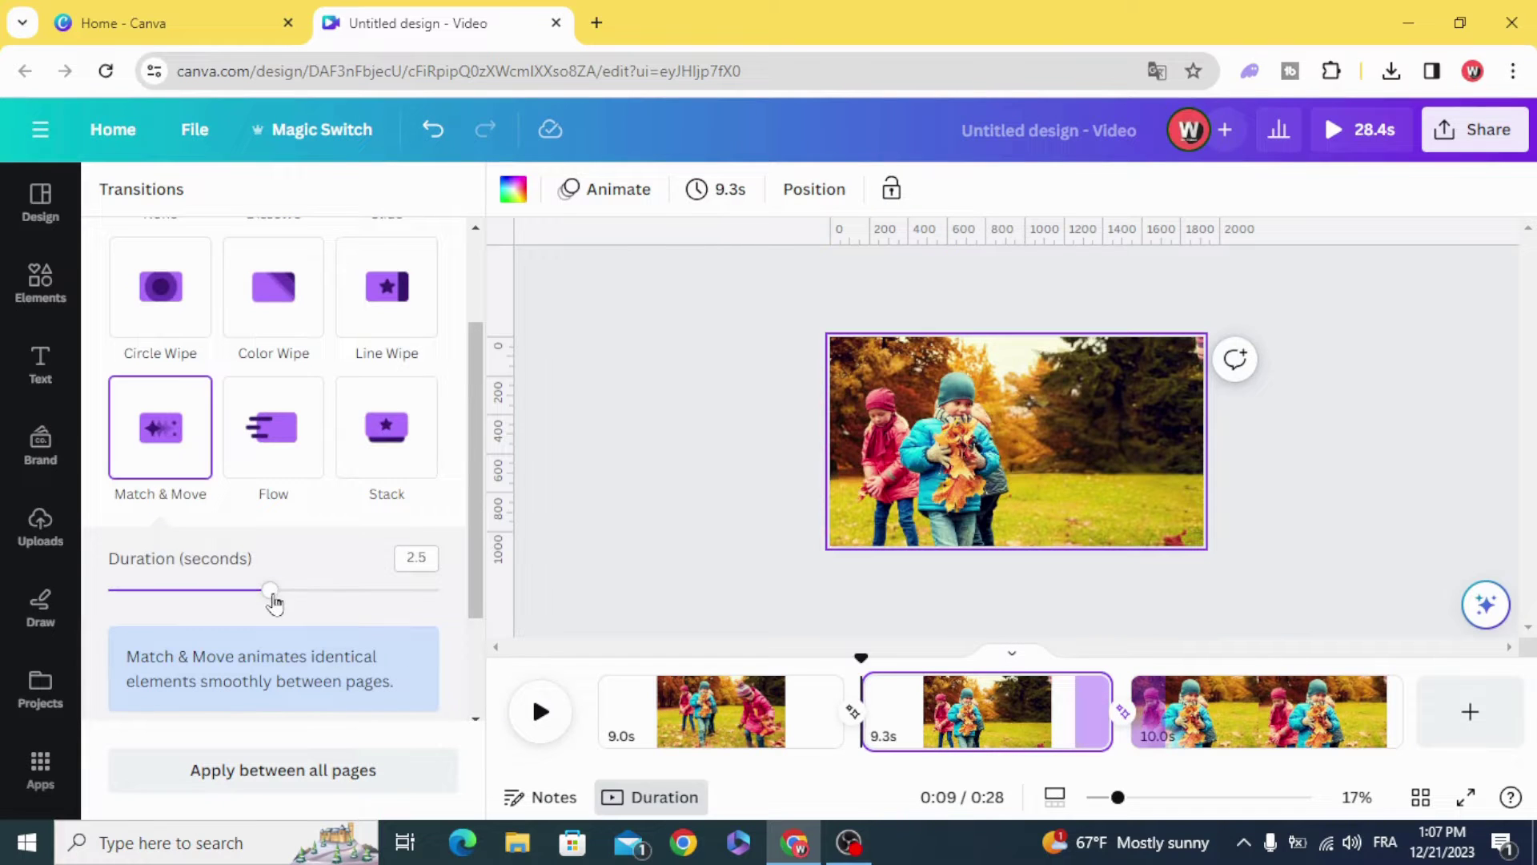
drag(477, 594, 481, 595)
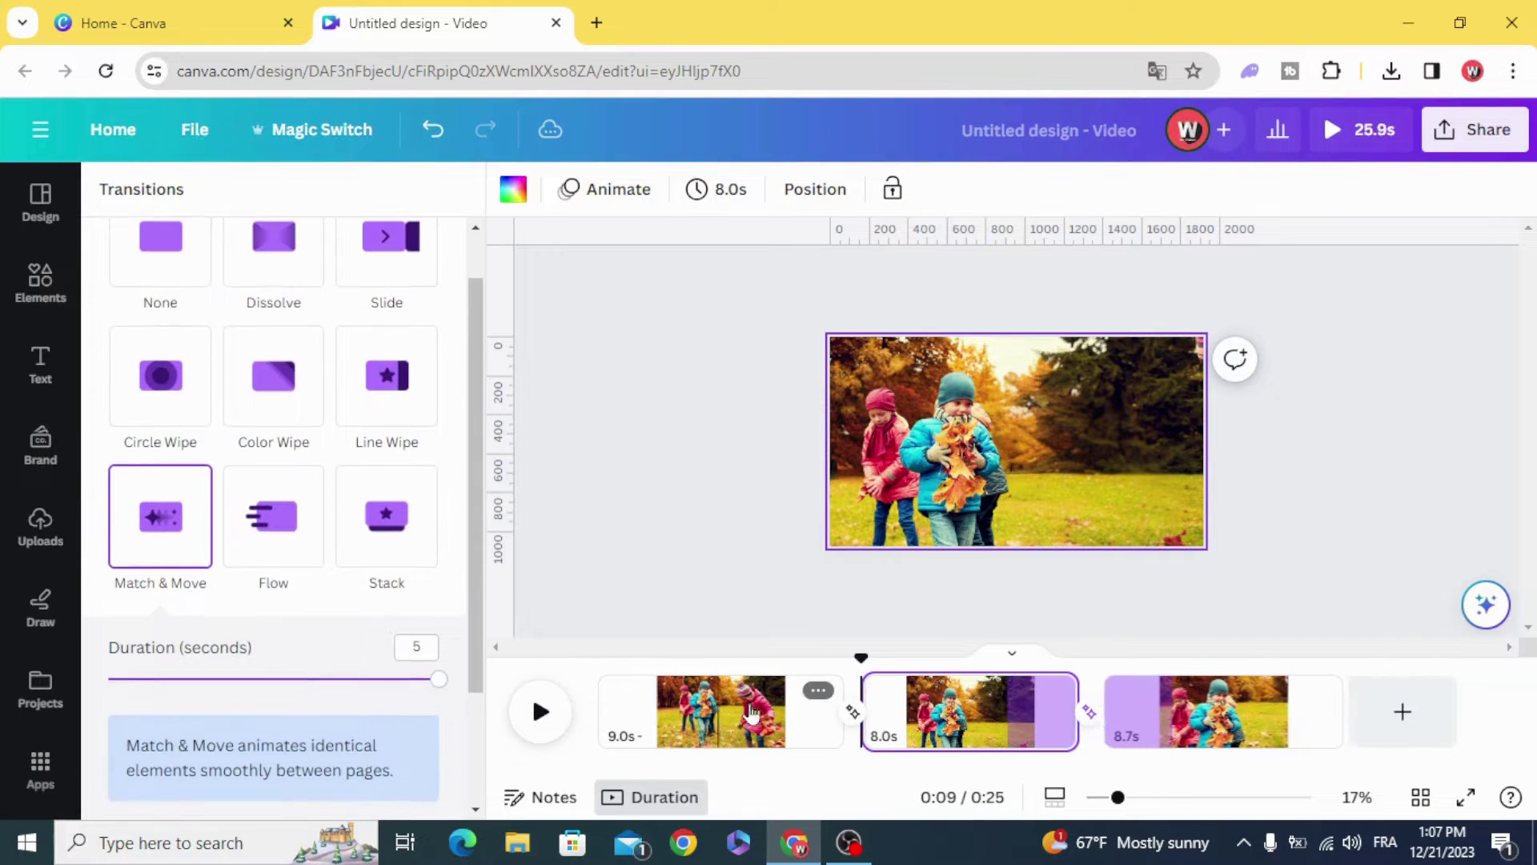
click(853, 713)
click(997, 713)
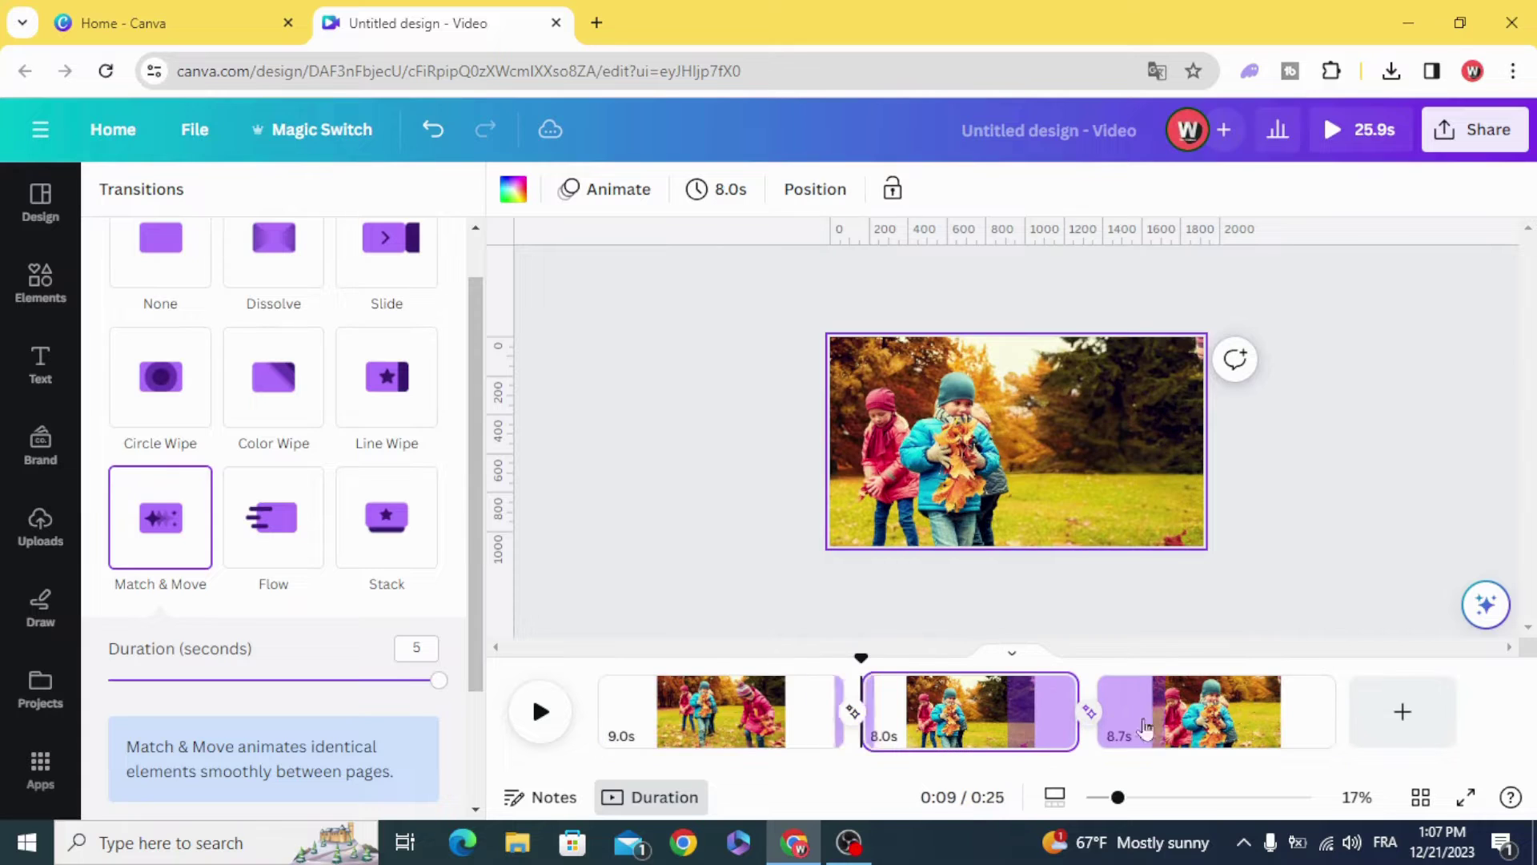
- Download all three pages of the design as an MP4 video in 1080p (HD) quality
click(1493, 149)
scroll(1361, 544, down, 2)
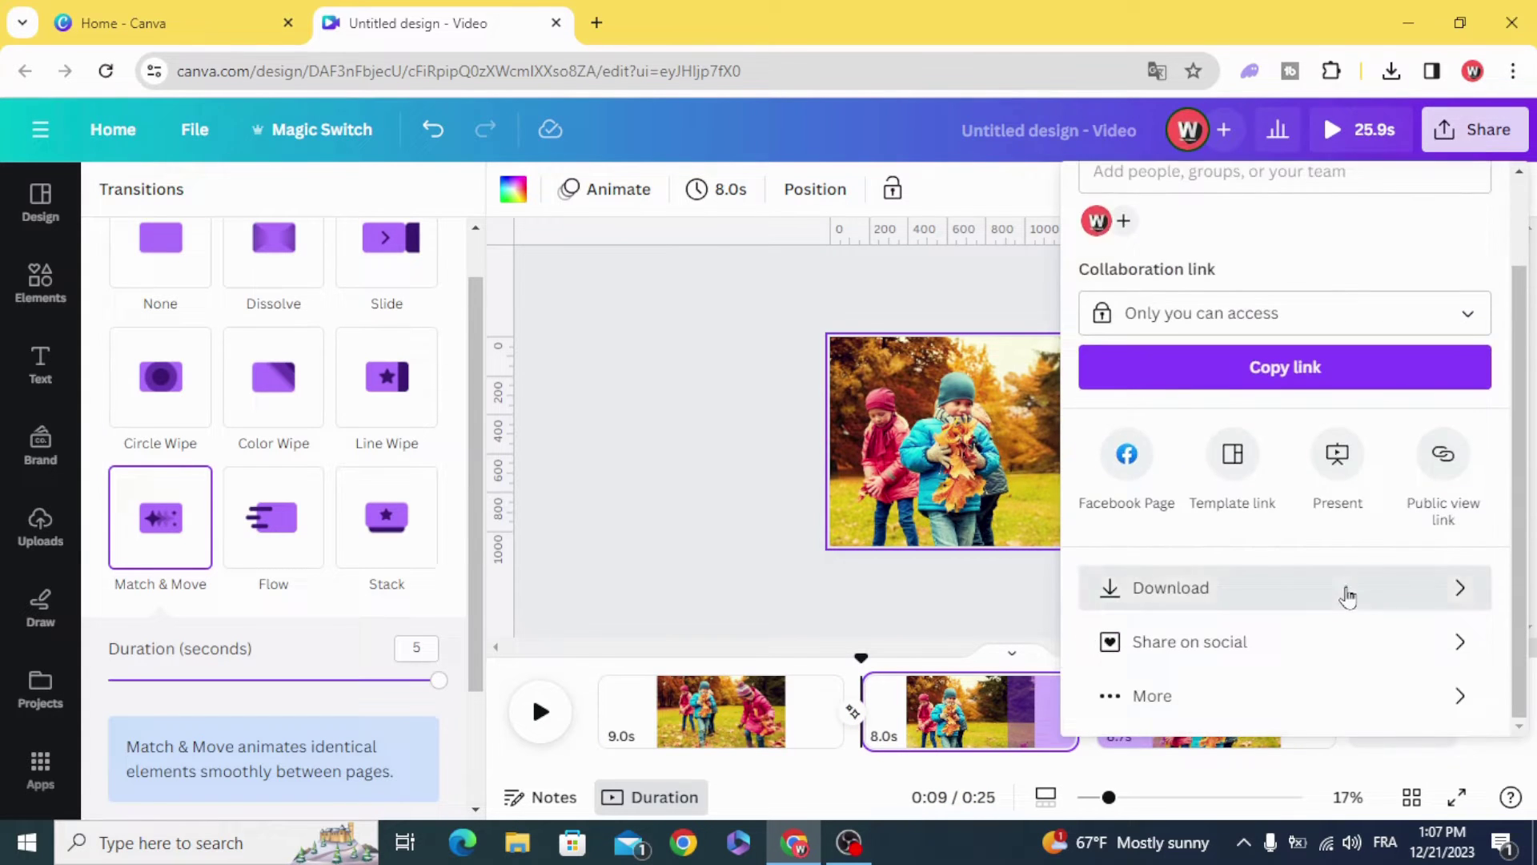
click(1345, 590)
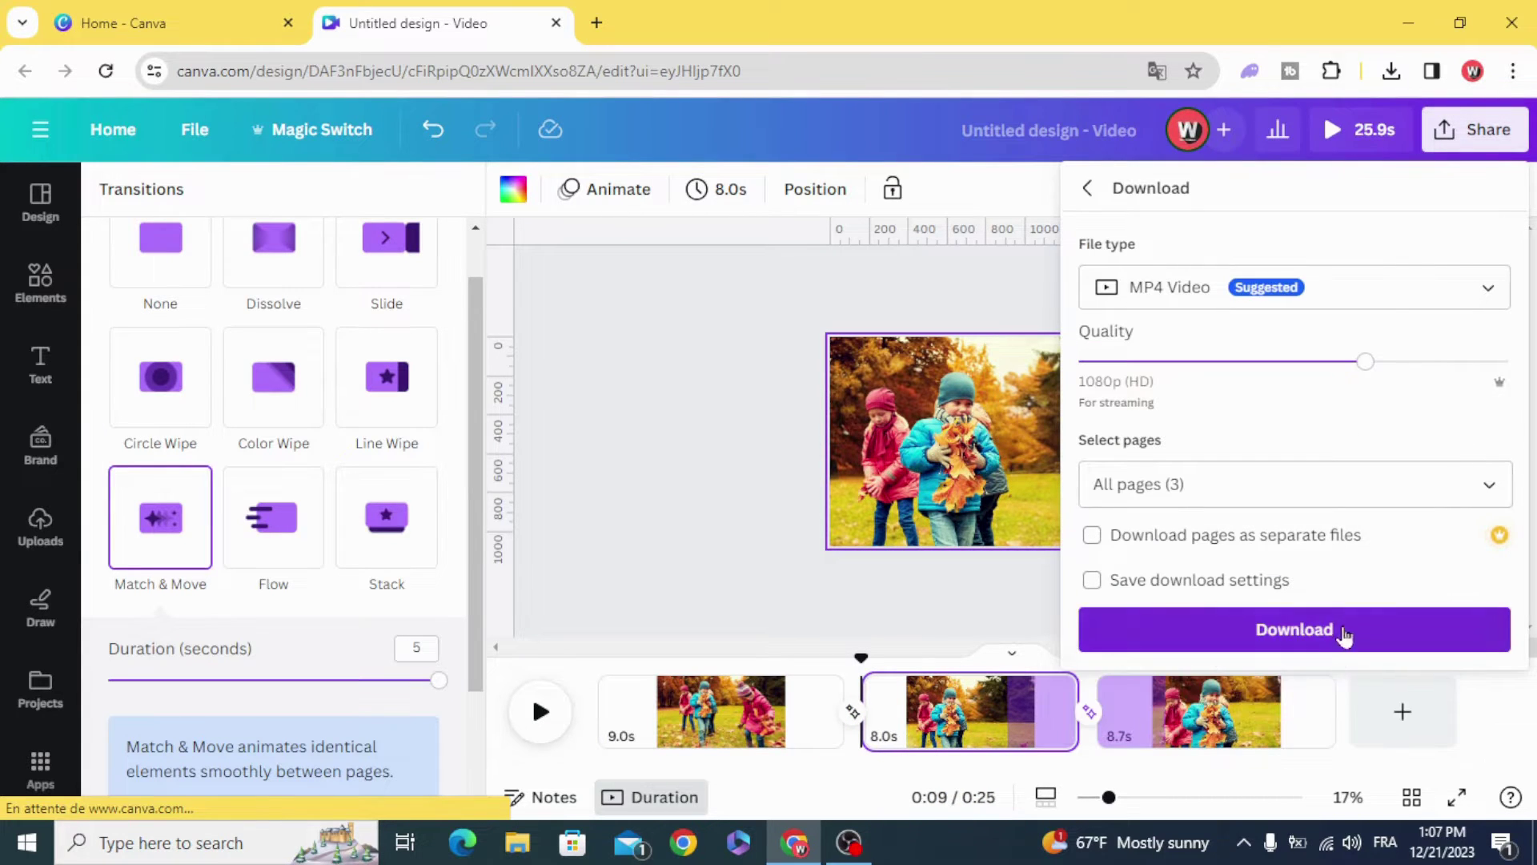
click(1346, 634)
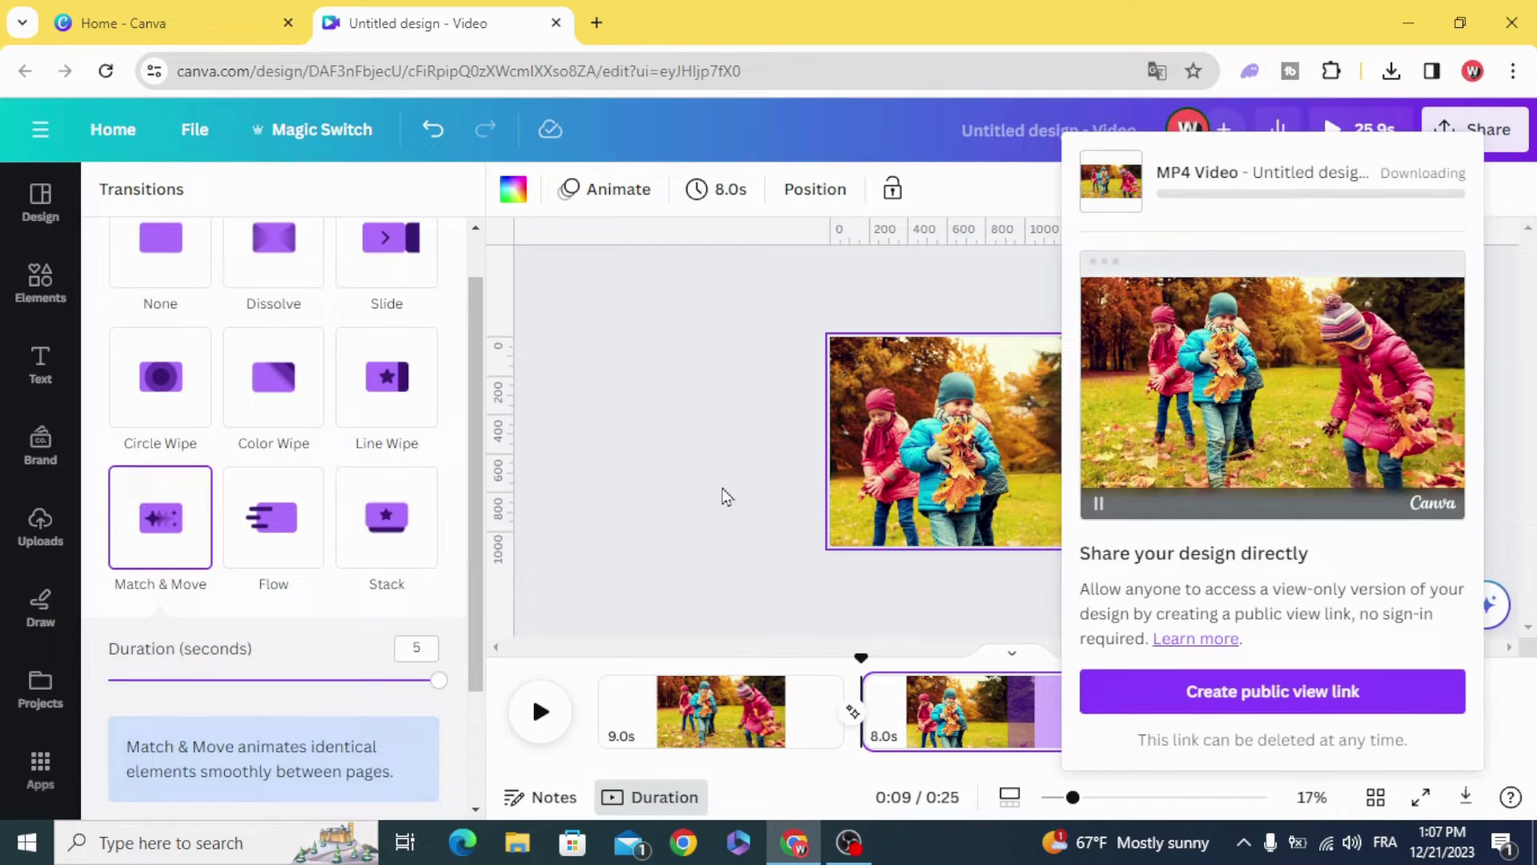
- Upload the most recently downloaded MP4 from the browser's download history to the Canva uploads
click(722, 492)
click(1391, 70)
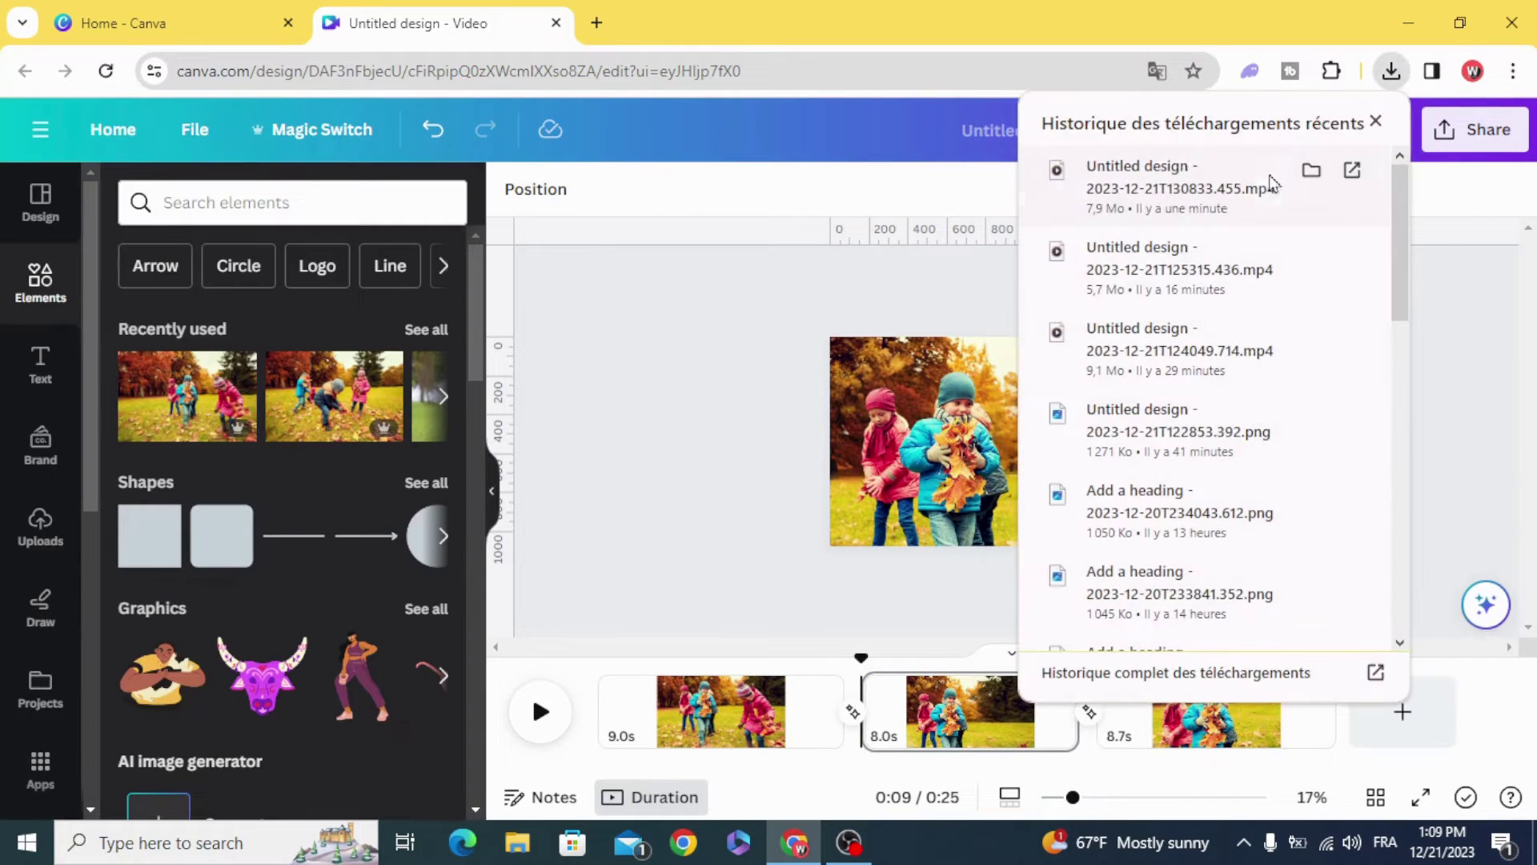
drag(1153, 216, 383, 464)
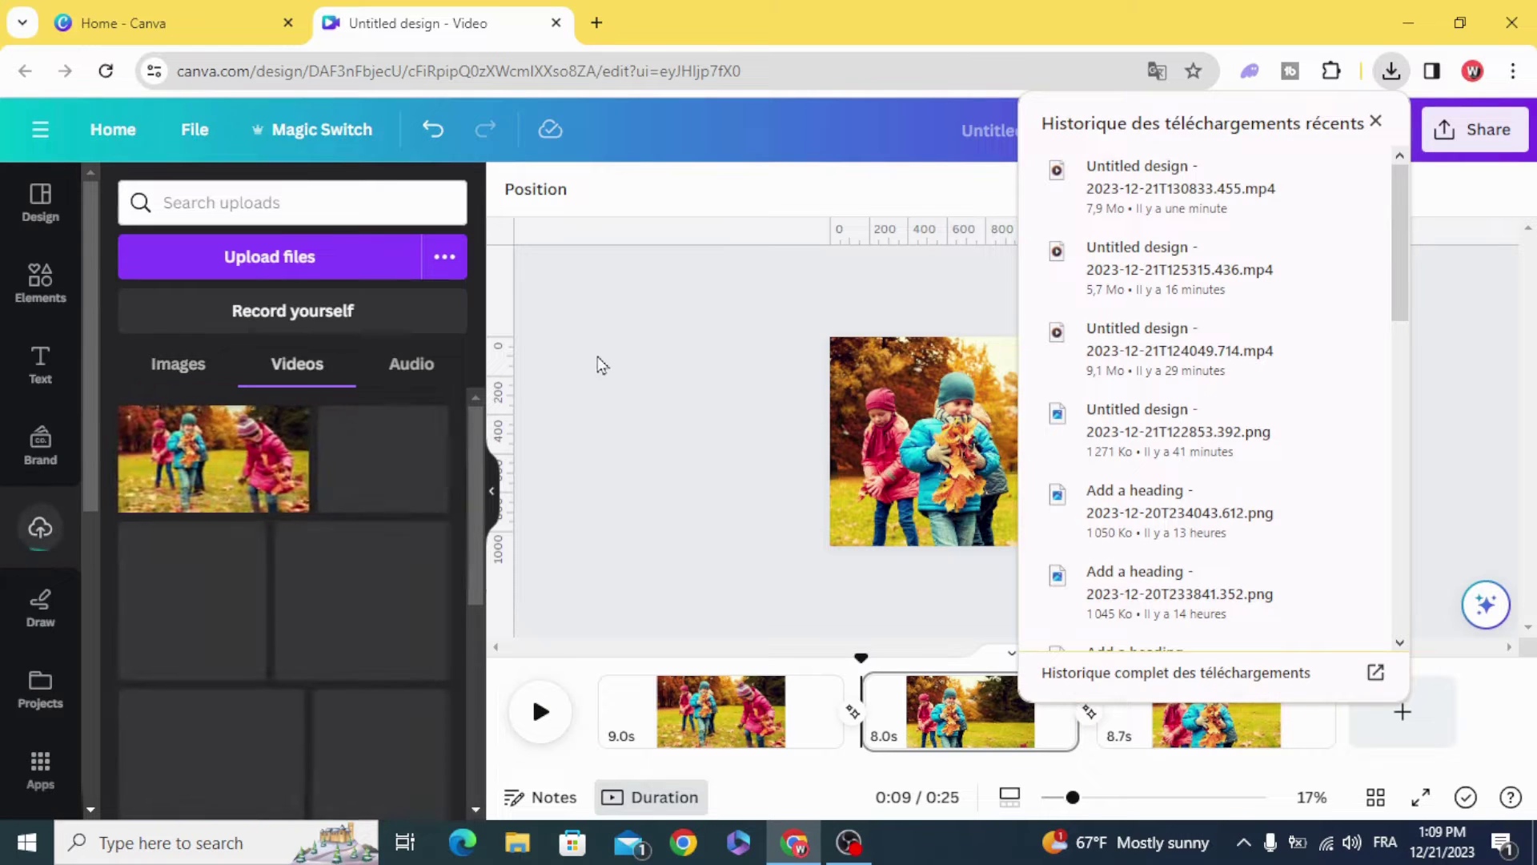
click(644, 352)
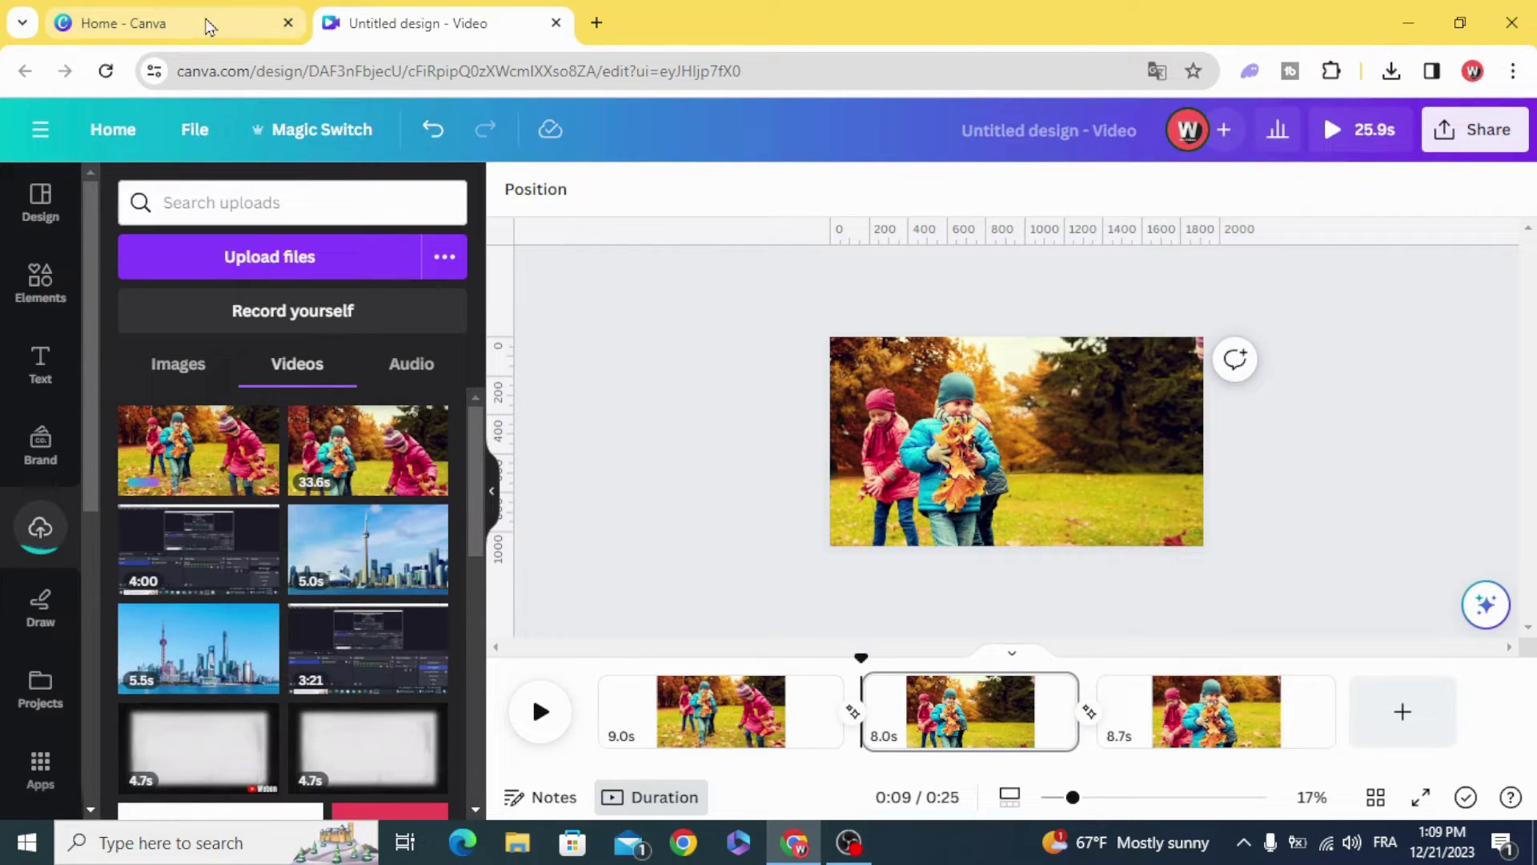
- In a new video design, insert the uploaded 33.6-second video of the children and enlarge it to fill the page
click(209, 28)
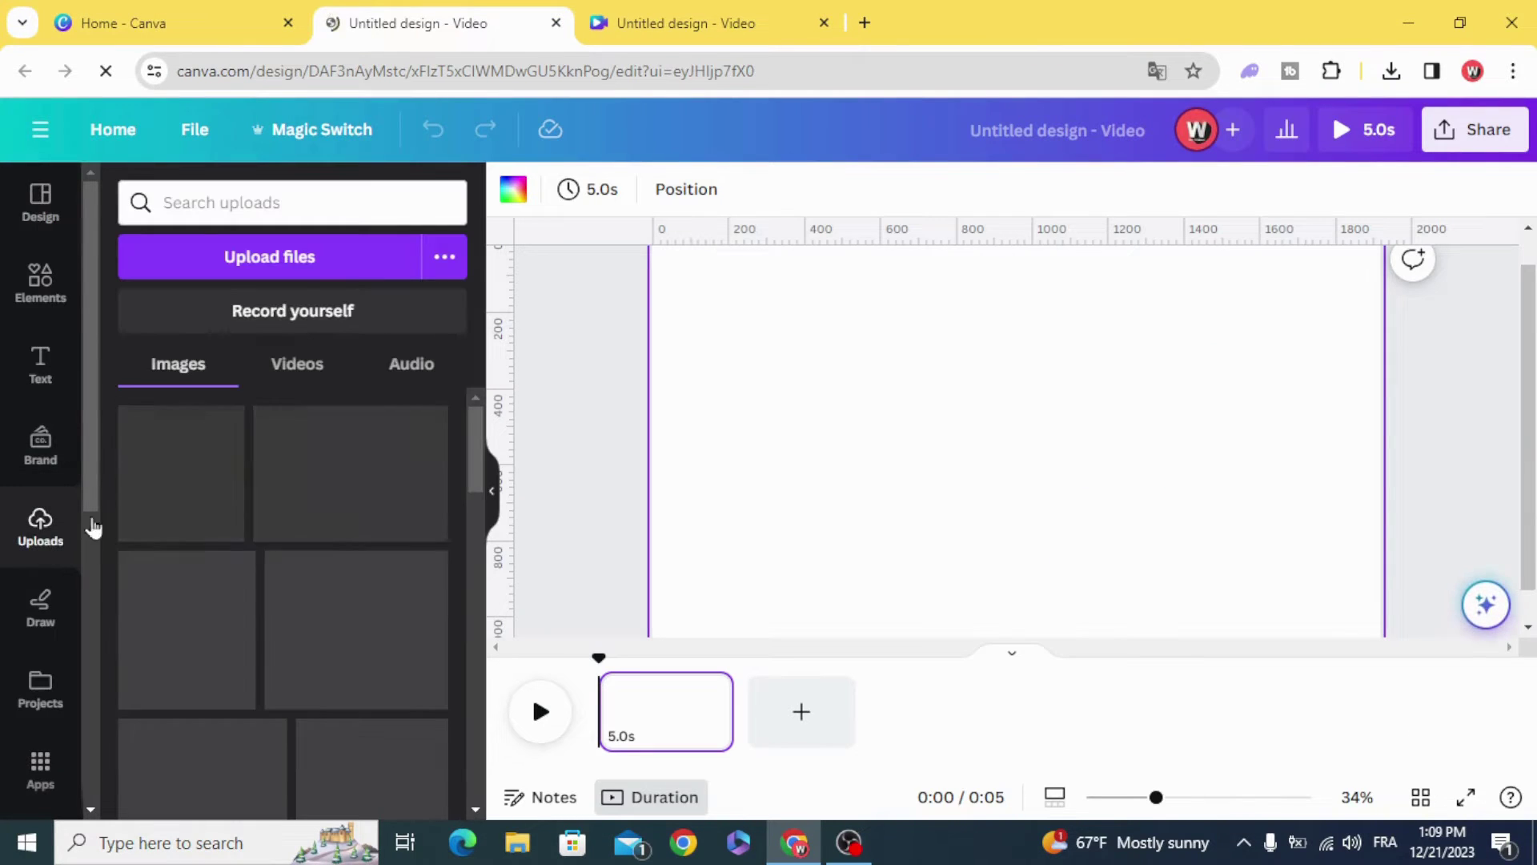
click(291, 368)
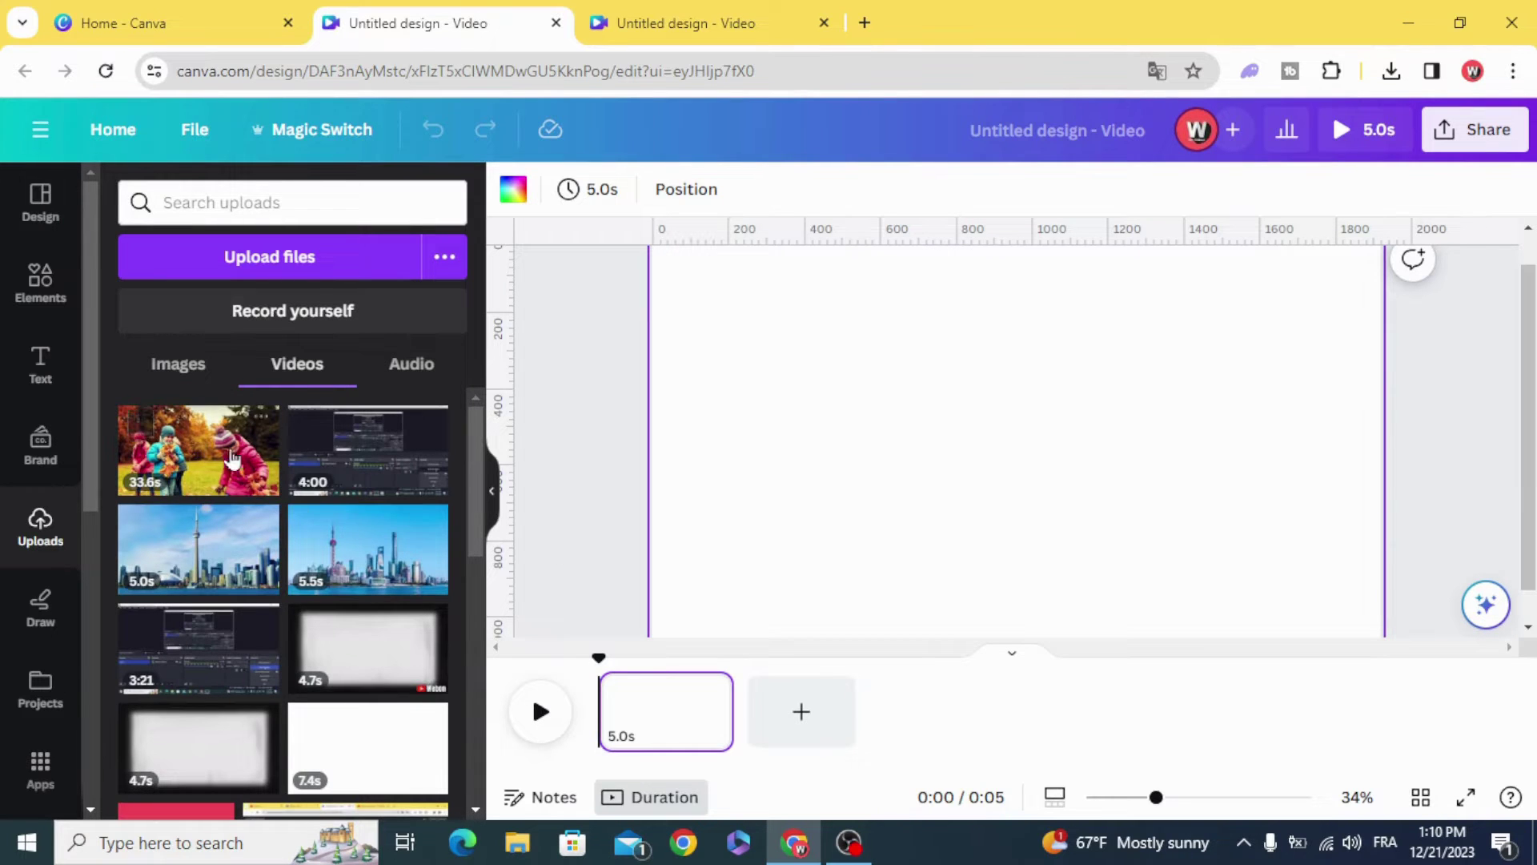
click(211, 457)
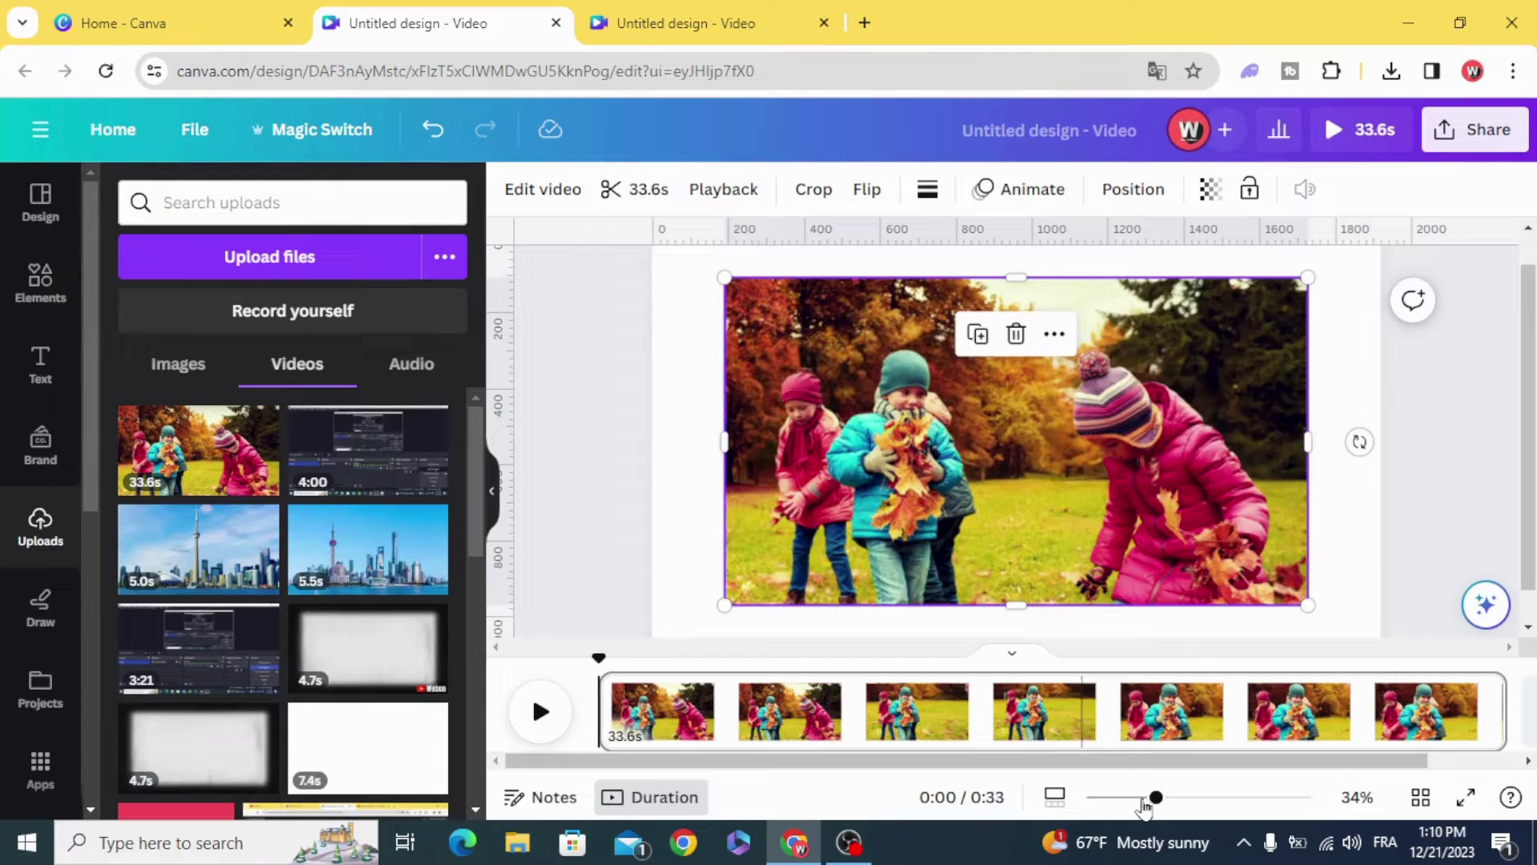
drag(1157, 796, 1141, 804)
drag(1240, 563, 1303, 602)
- Find the end of the still opening, split the video page at 7.6 seconds and delete the first part
click(716, 702)
drag(713, 660, 812, 669)
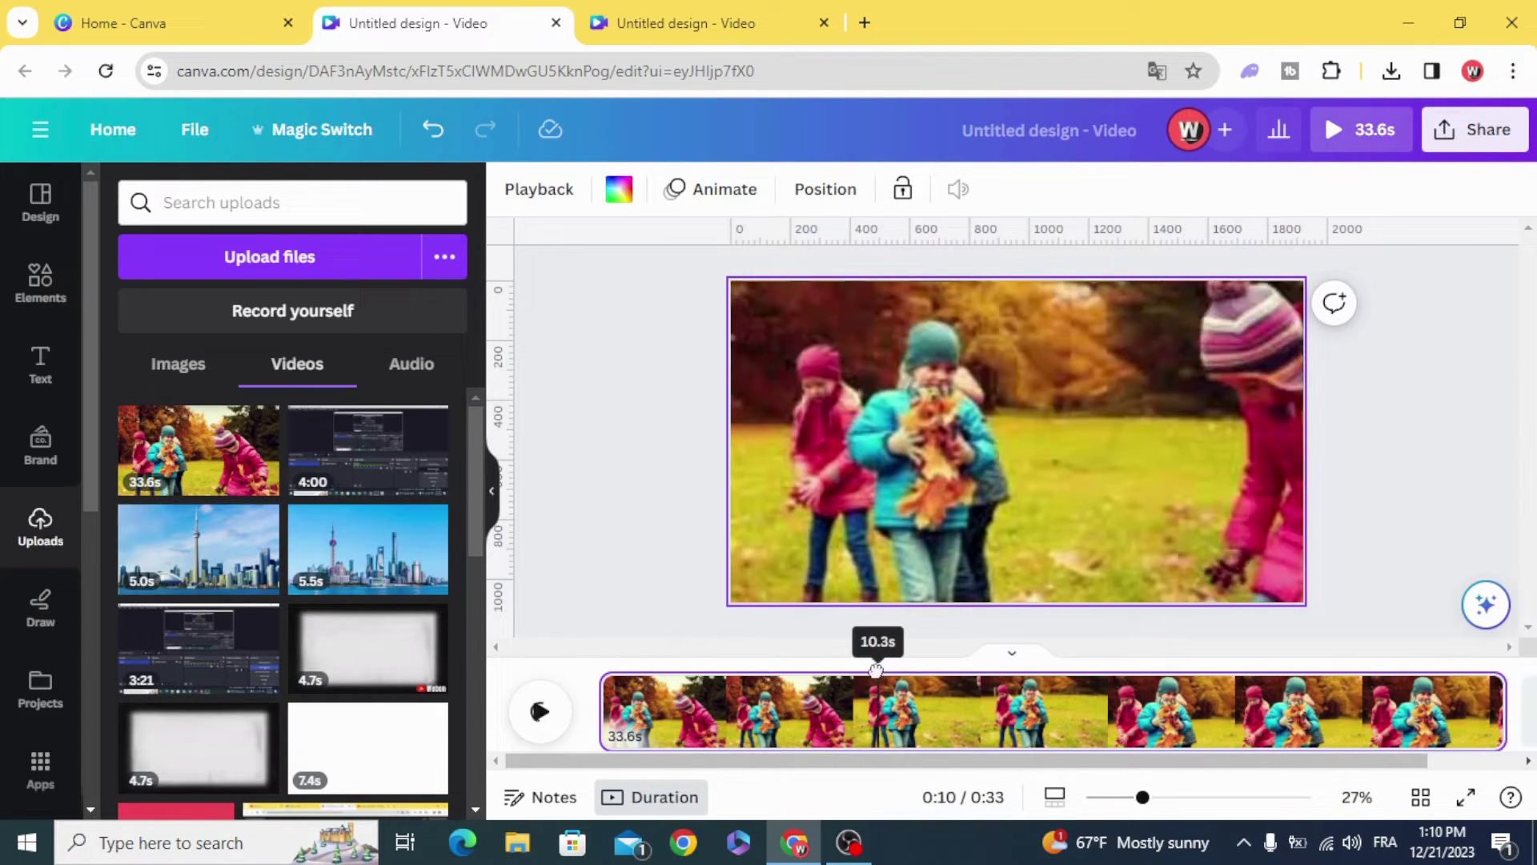
drag(876, 670, 803, 672)
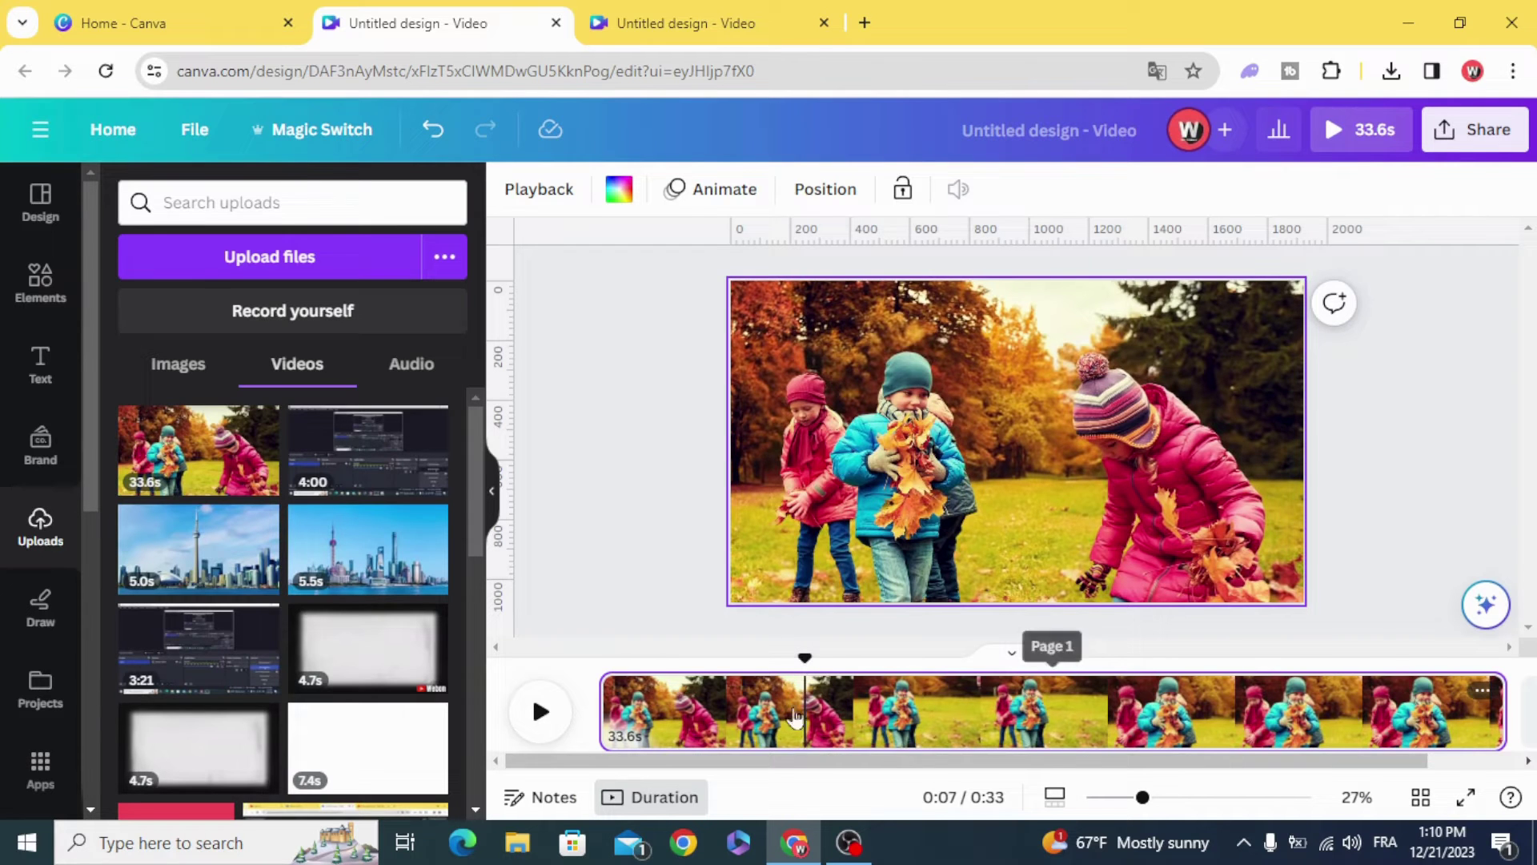
key(s)
click(707, 697)
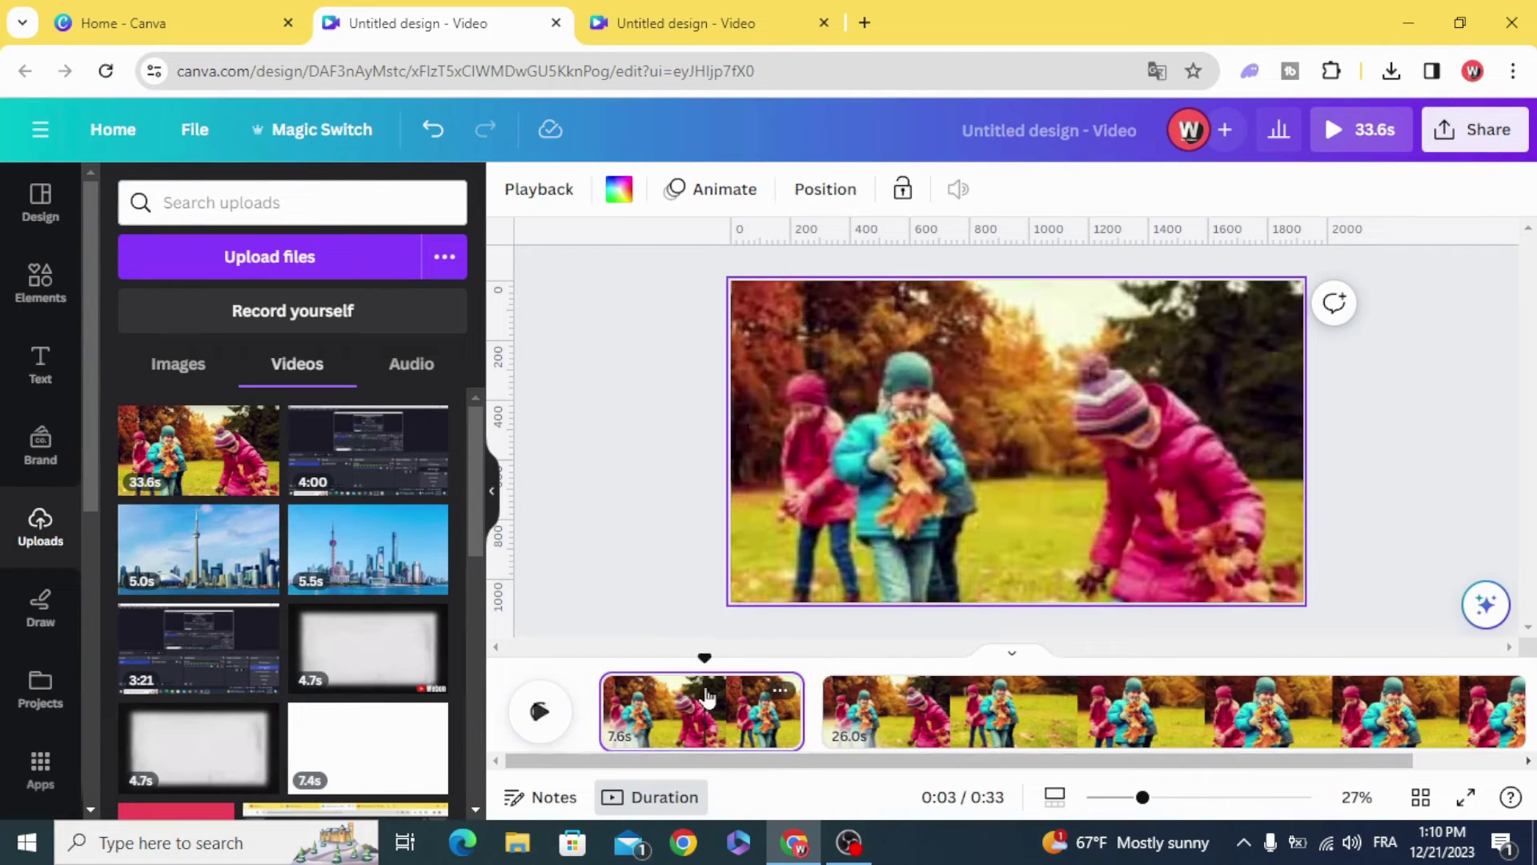
right_click(715, 703)
click(796, 399)
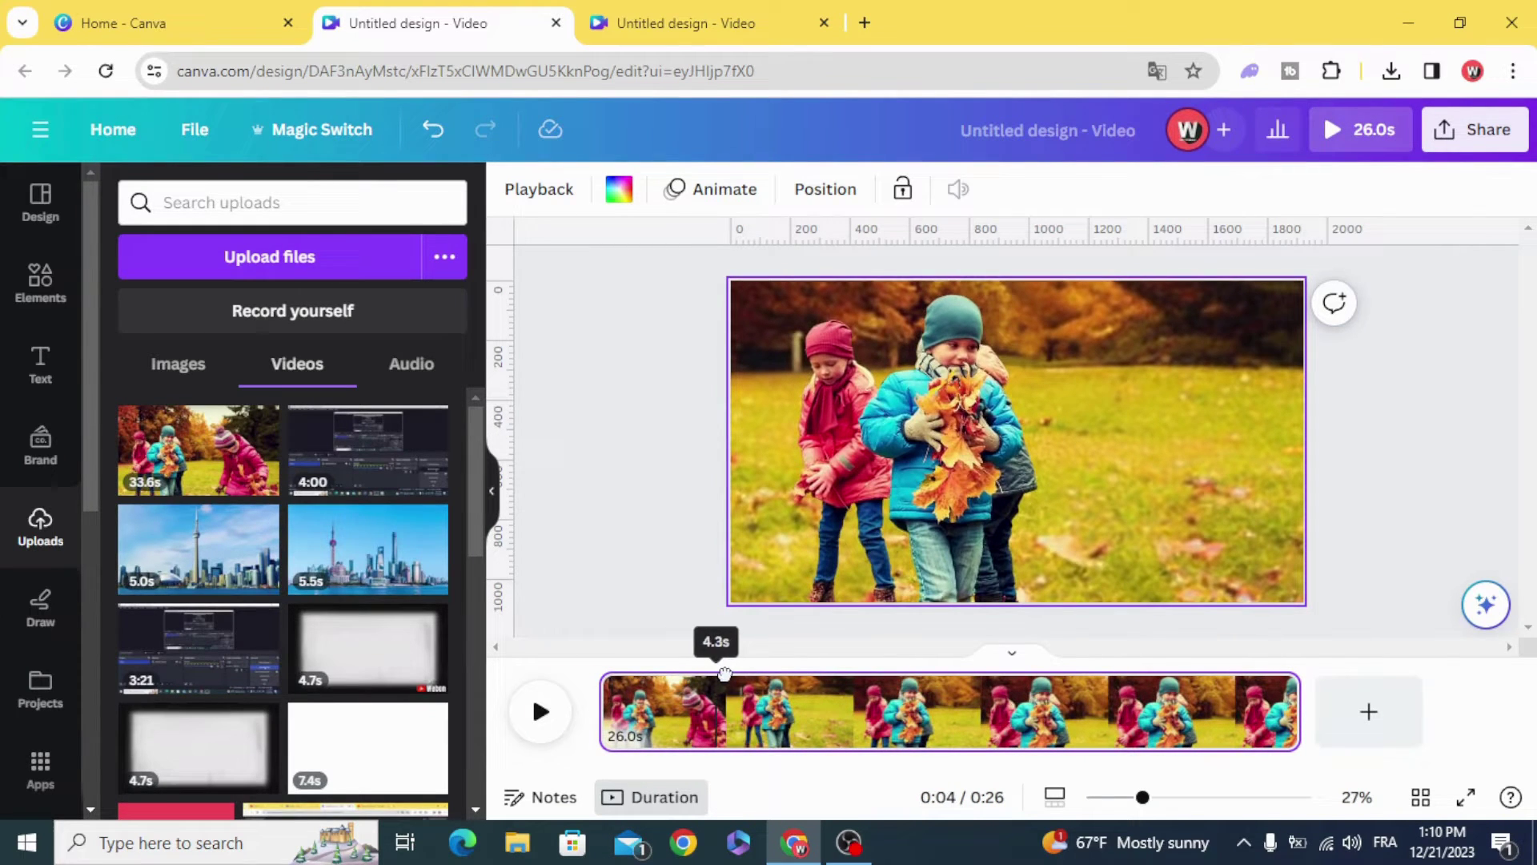
- Split the video at 4.3 seconds and again at about 9.4 seconds, and delete the 5.0-second middle segment
key(s)
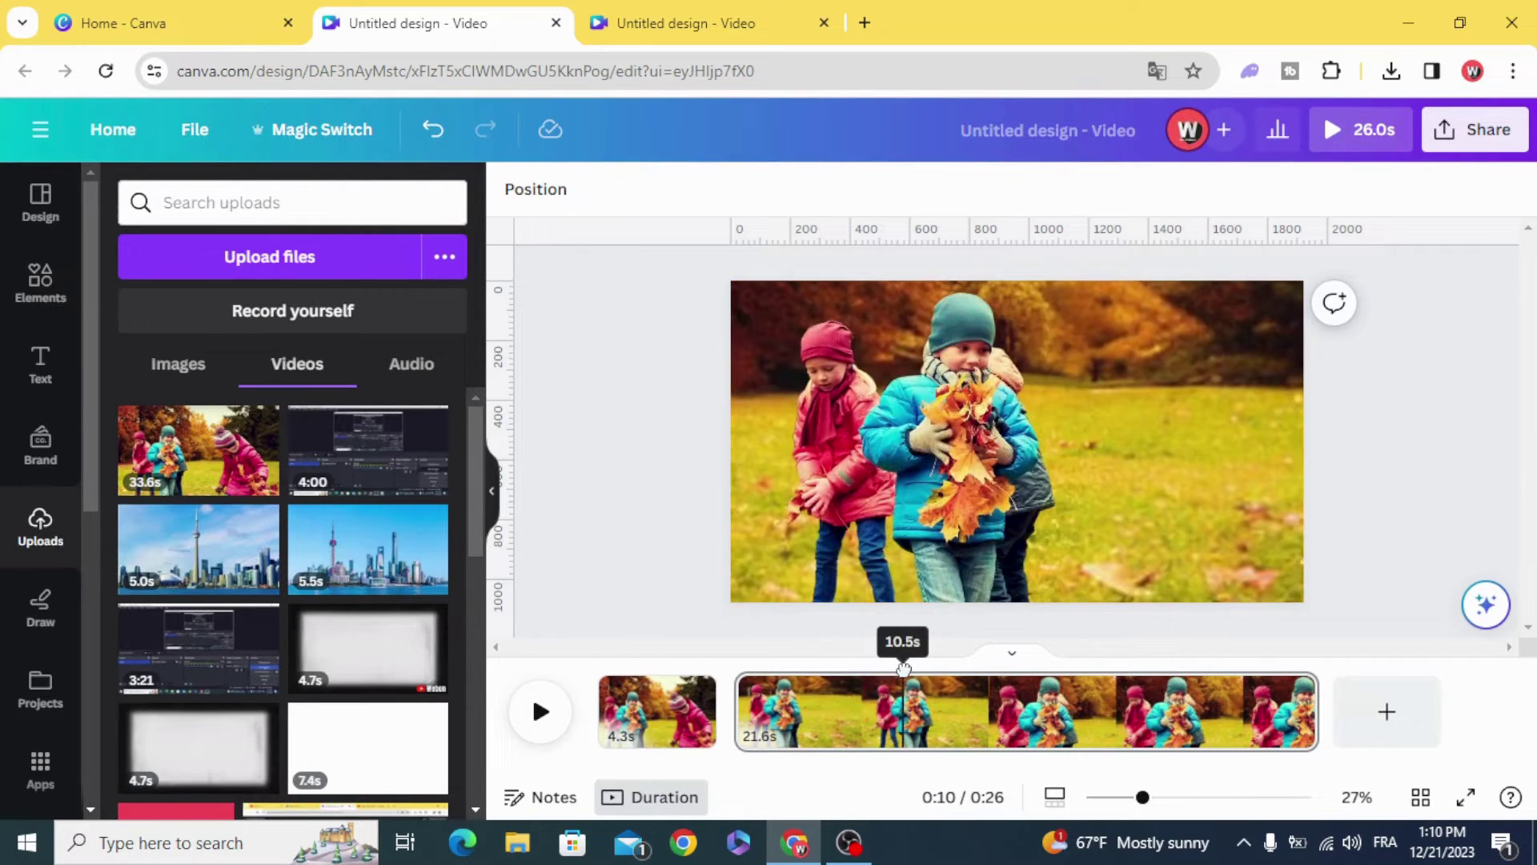
drag(901, 669, 872, 671)
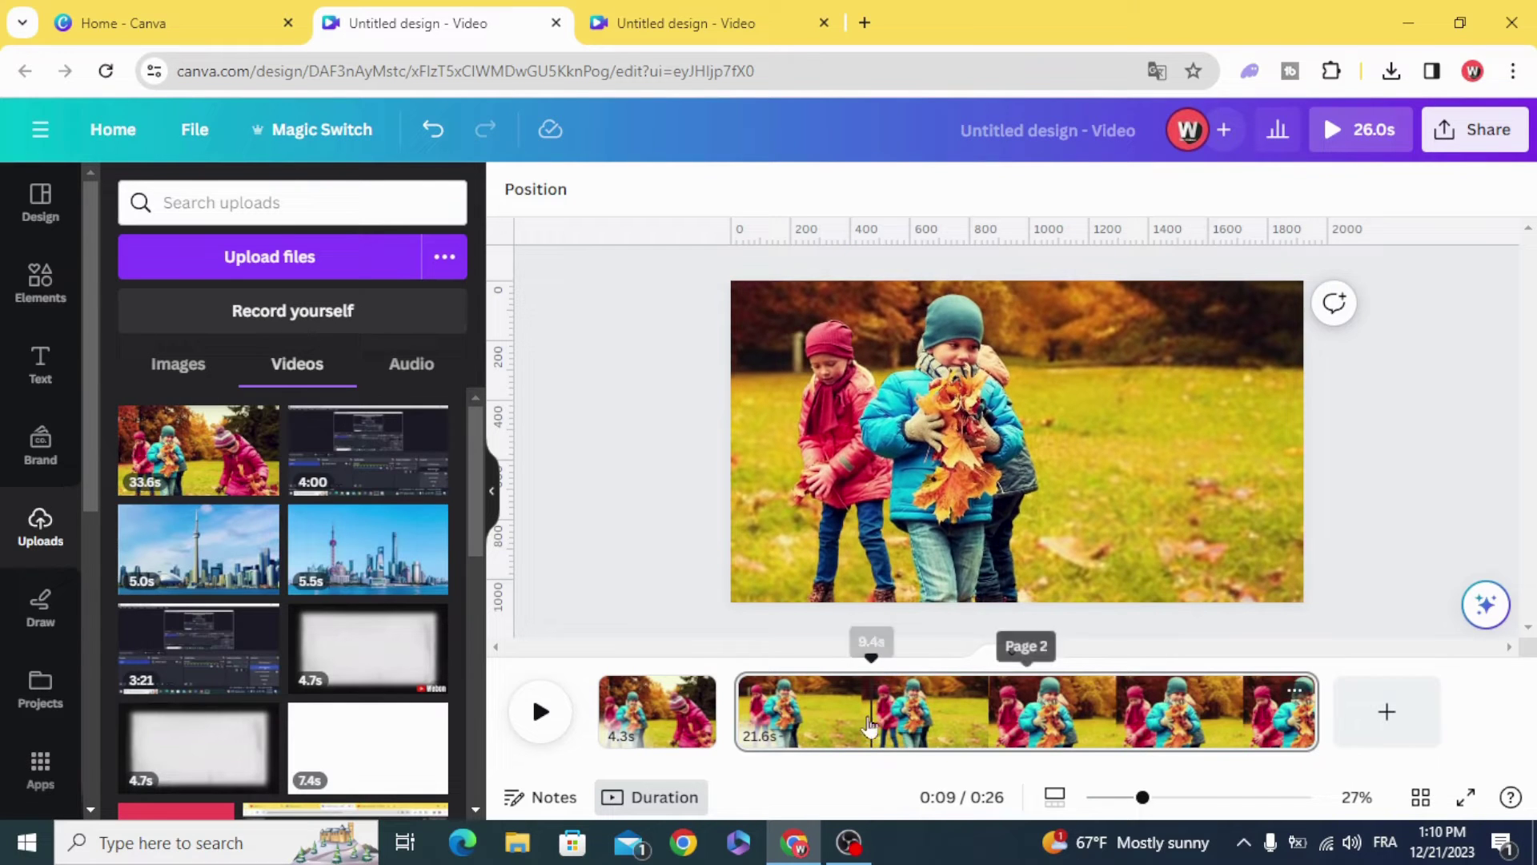
key(s)
click(797, 724)
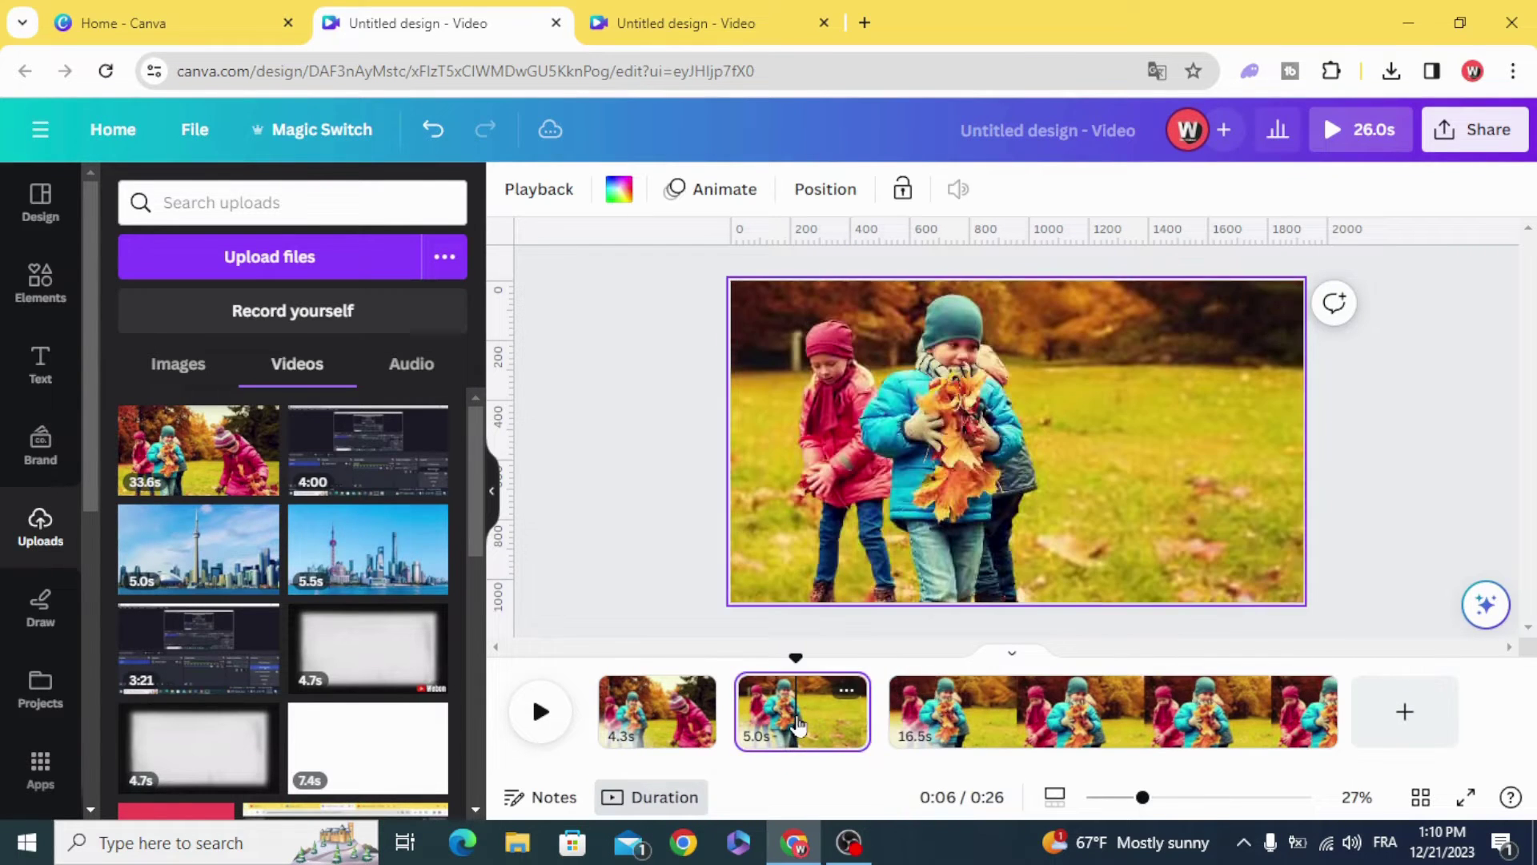
key(Delete)
- Trim the second clip to 4.1 seconds by splitting it and deleting the remainder, and play back the video
drag(795, 658, 849, 703)
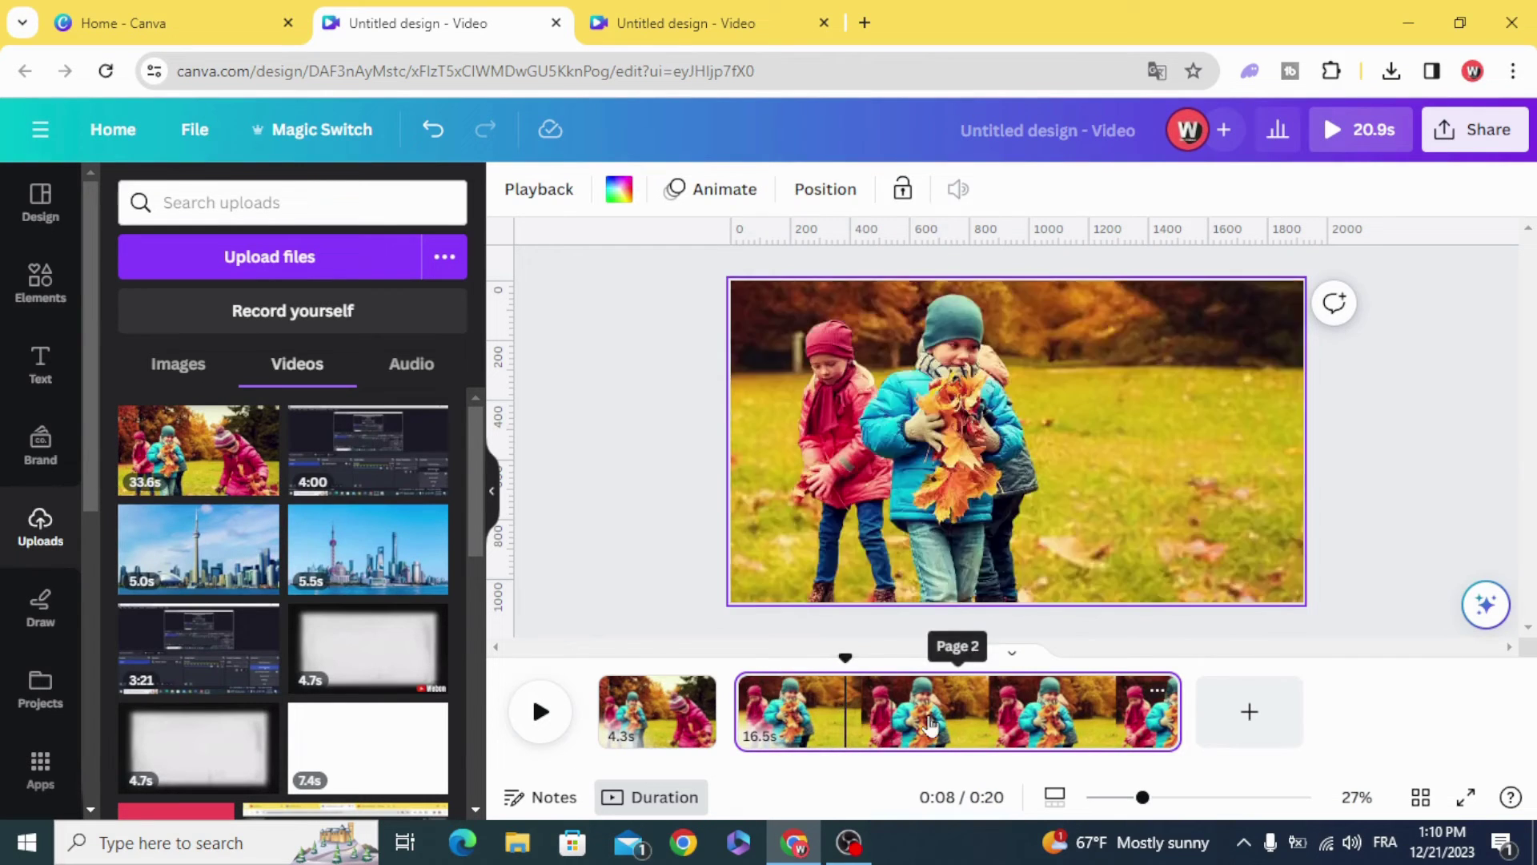
key(s)
key(Delete)
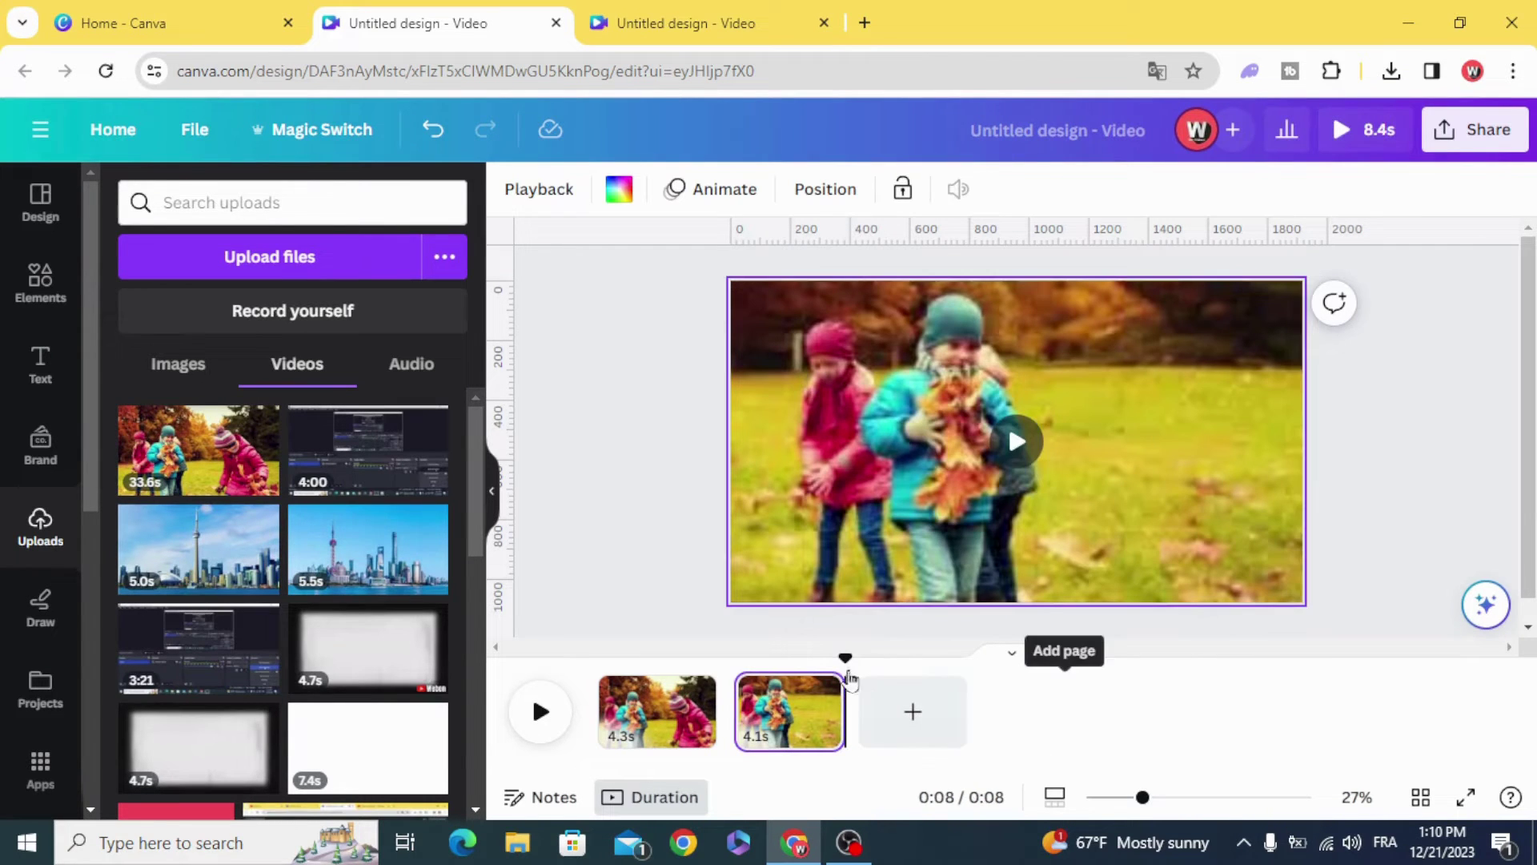
click(541, 711)
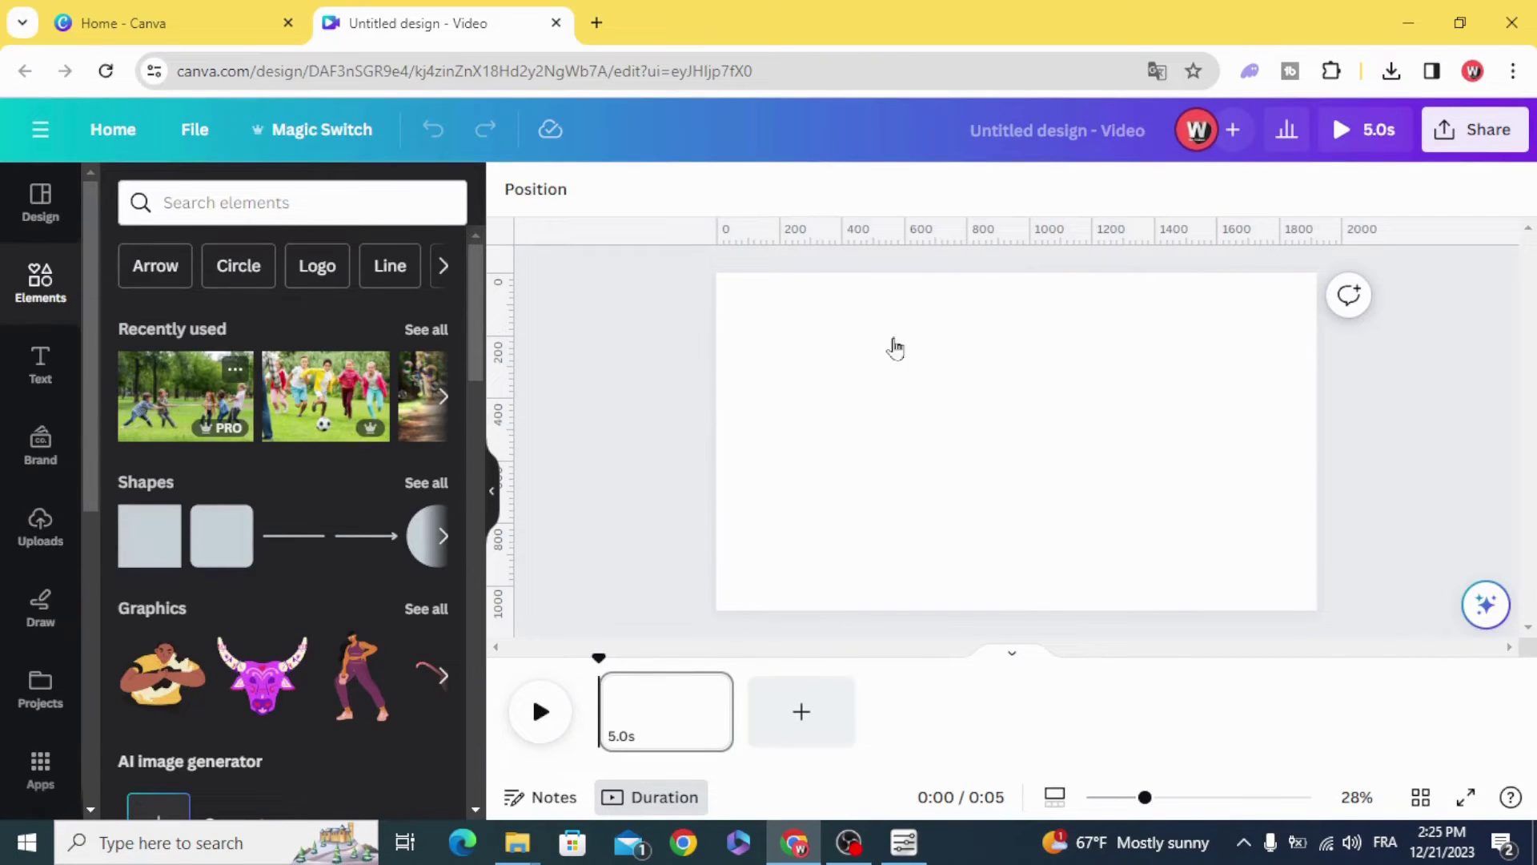
- In another new video design, enlarge and position the tug-of-war photo so that it covers the whole page
click(1019, 480)
drag(1018, 480, 921, 385)
drag(1121, 479, 1317, 612)
drag(1072, 501, 1068, 531)
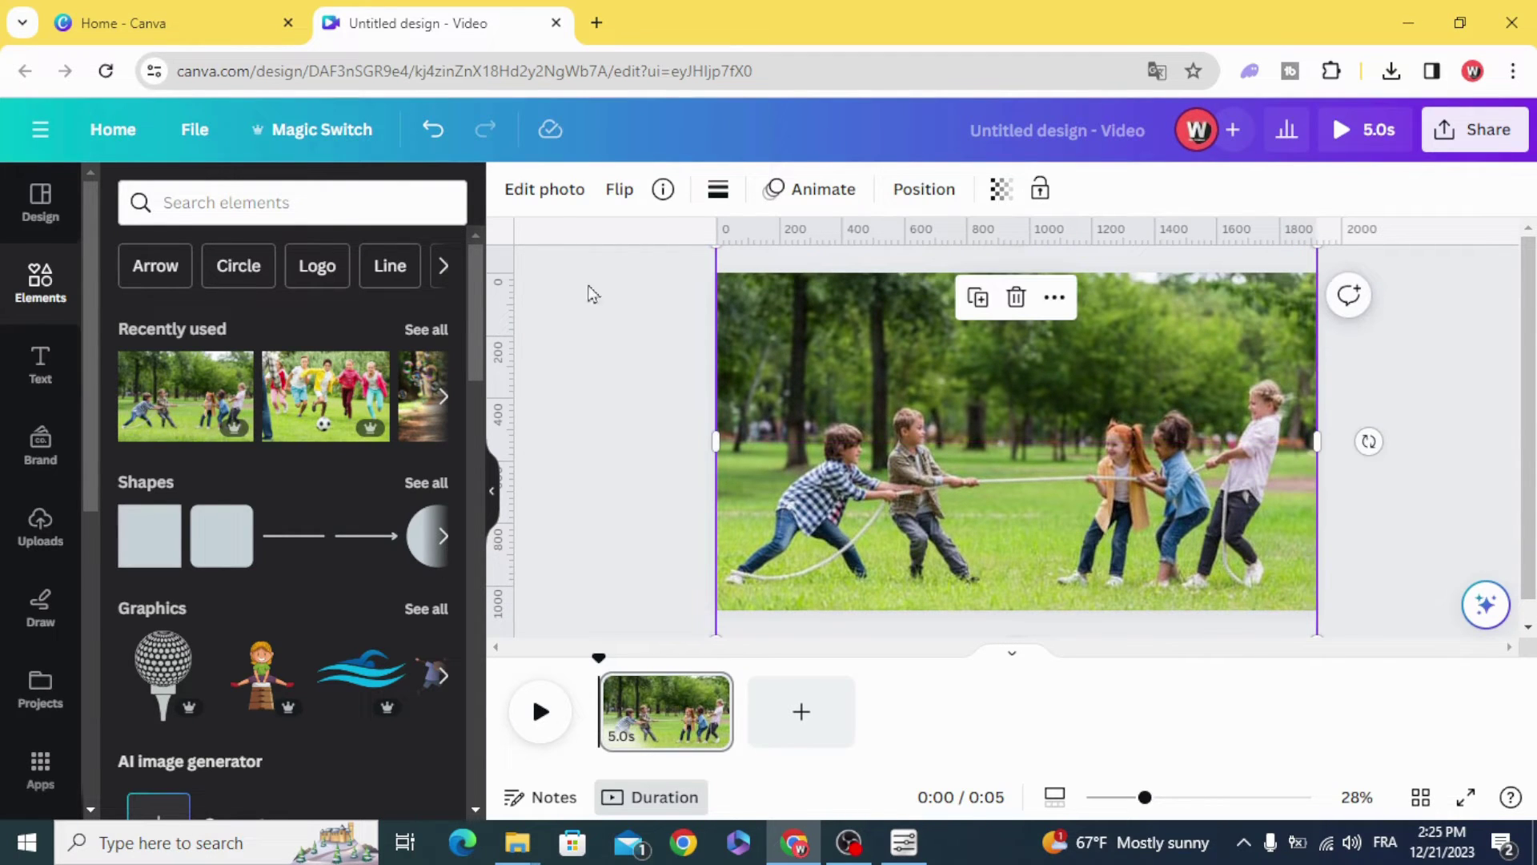
- Separate the children and rope from the tug-of-war photo with Magic Grab and duplicate the page
click(545, 192)
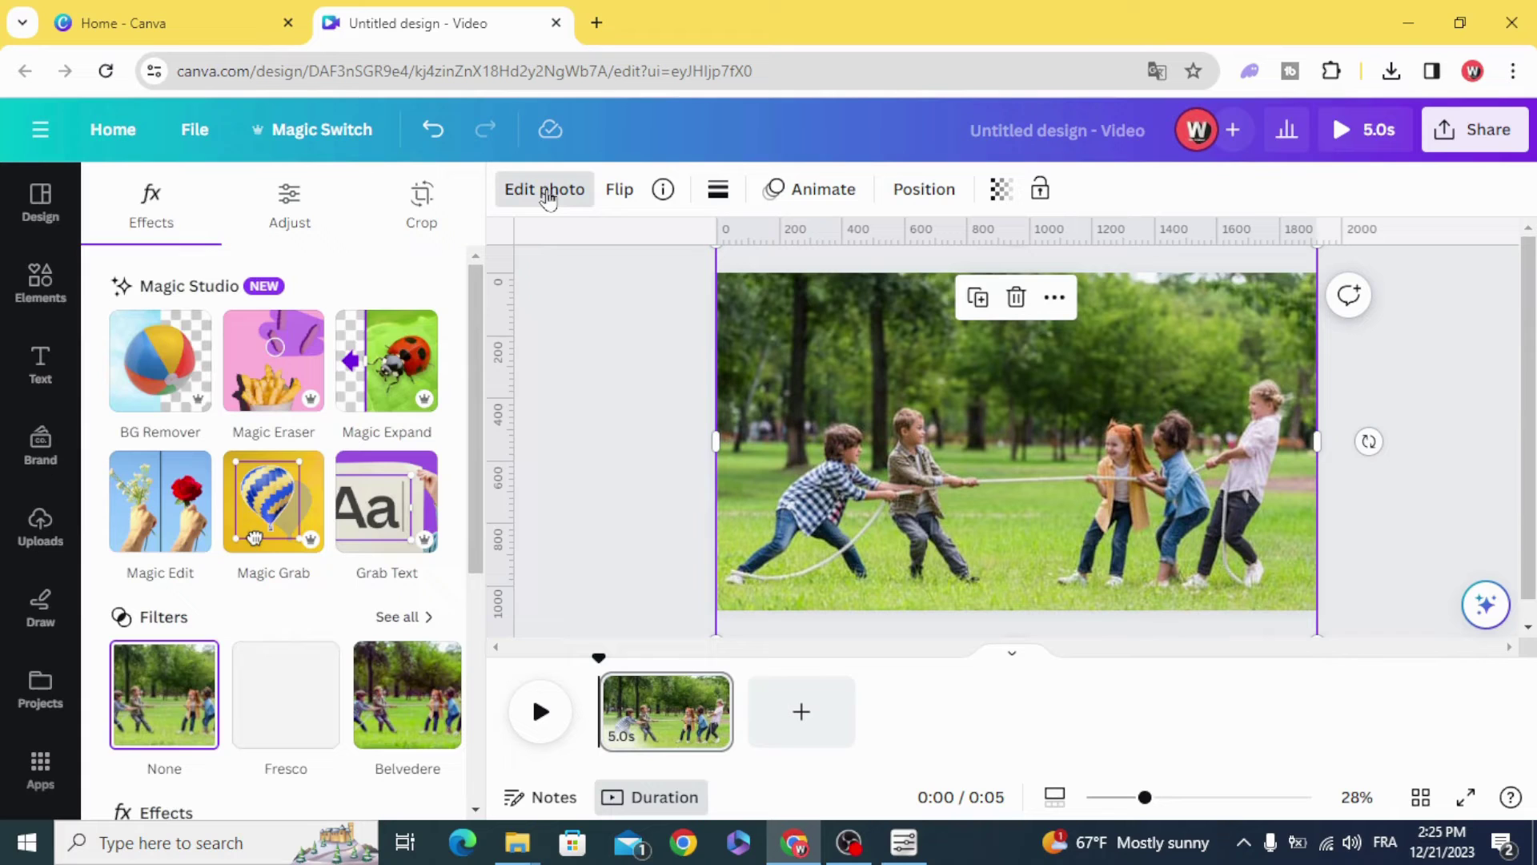
click(270, 501)
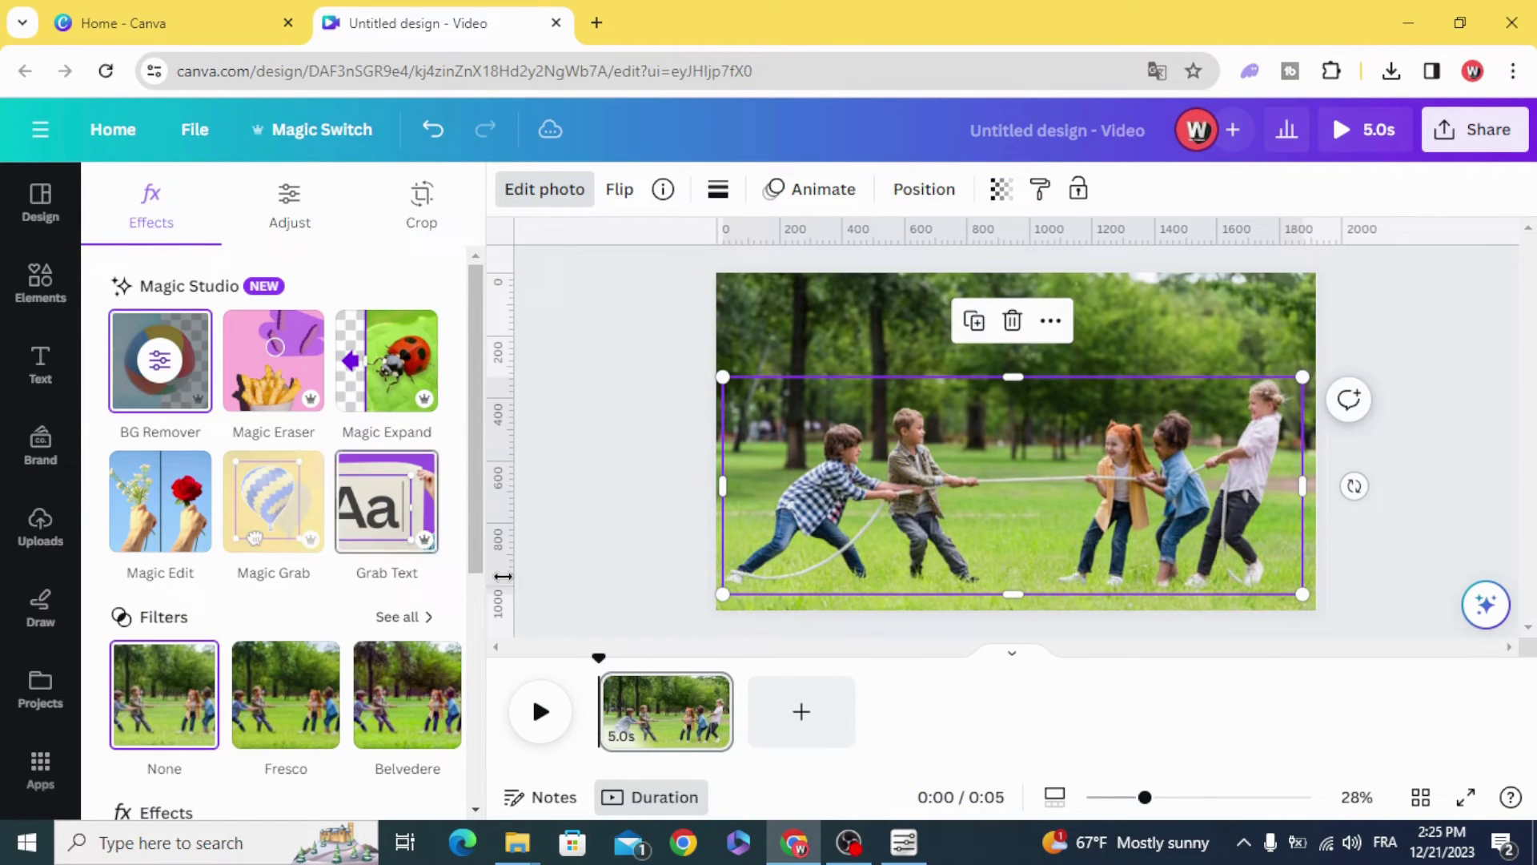
click(708, 692)
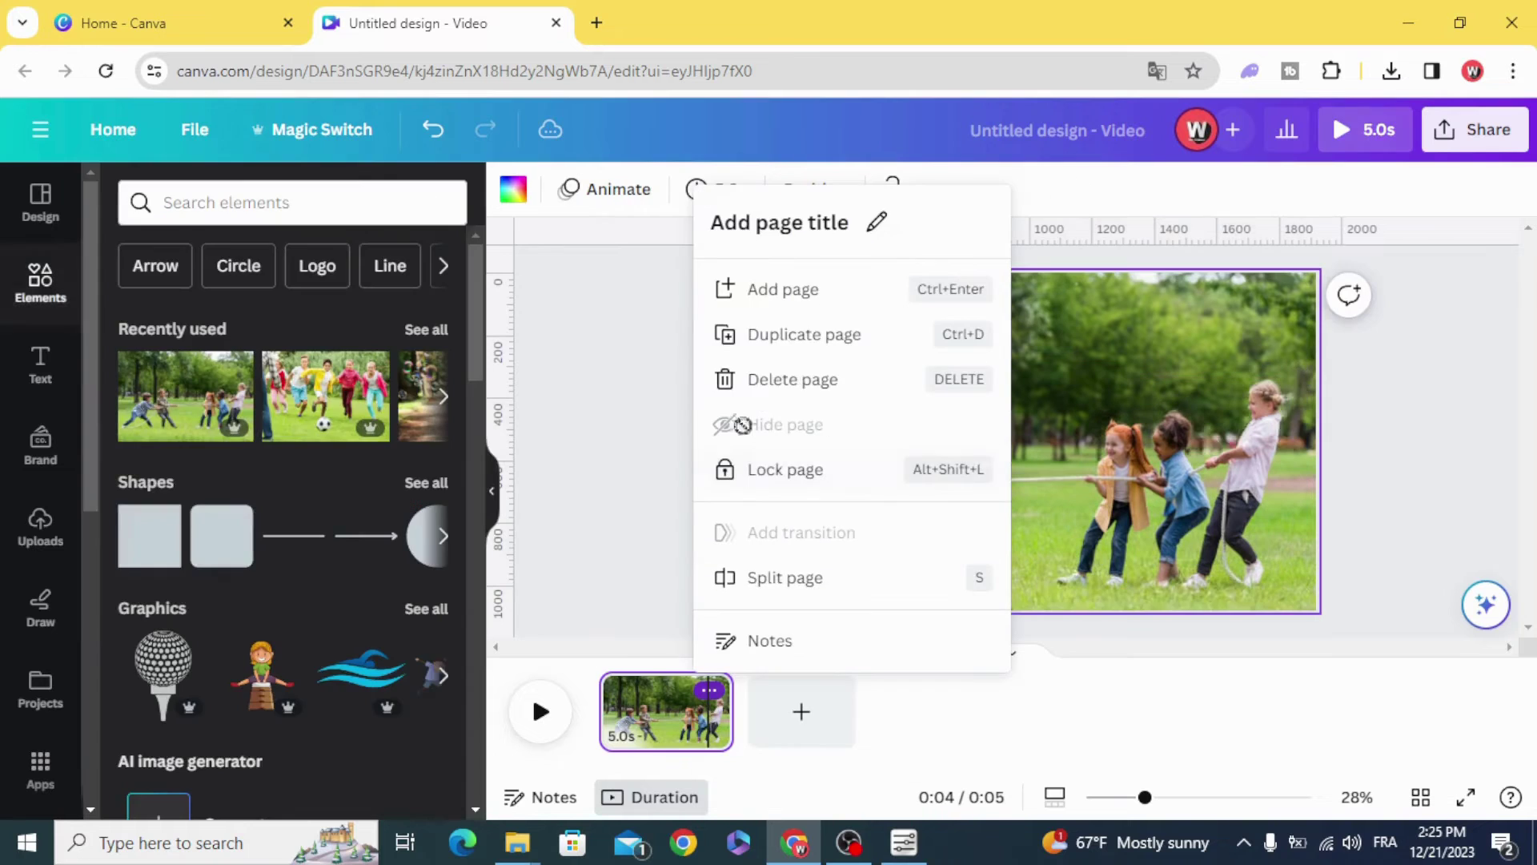
click(800, 336)
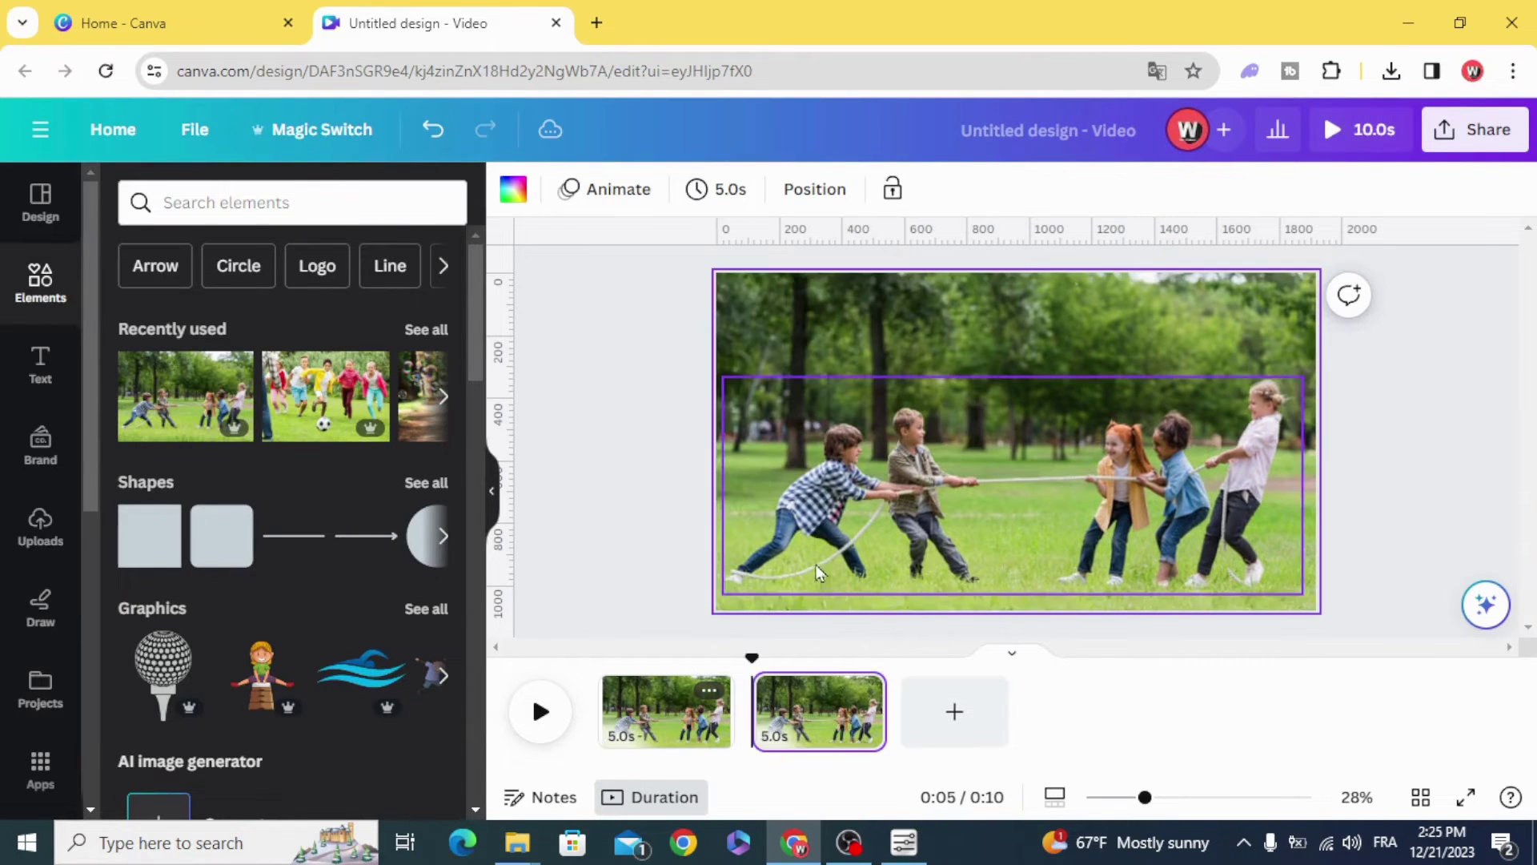
- On the duplicated page, enlarge the park background behind the children and reposition it so that it still covers the page
click(741, 333)
drag(714, 273, 459, 166)
drag(766, 357, 976, 518)
drag(771, 329, 800, 354)
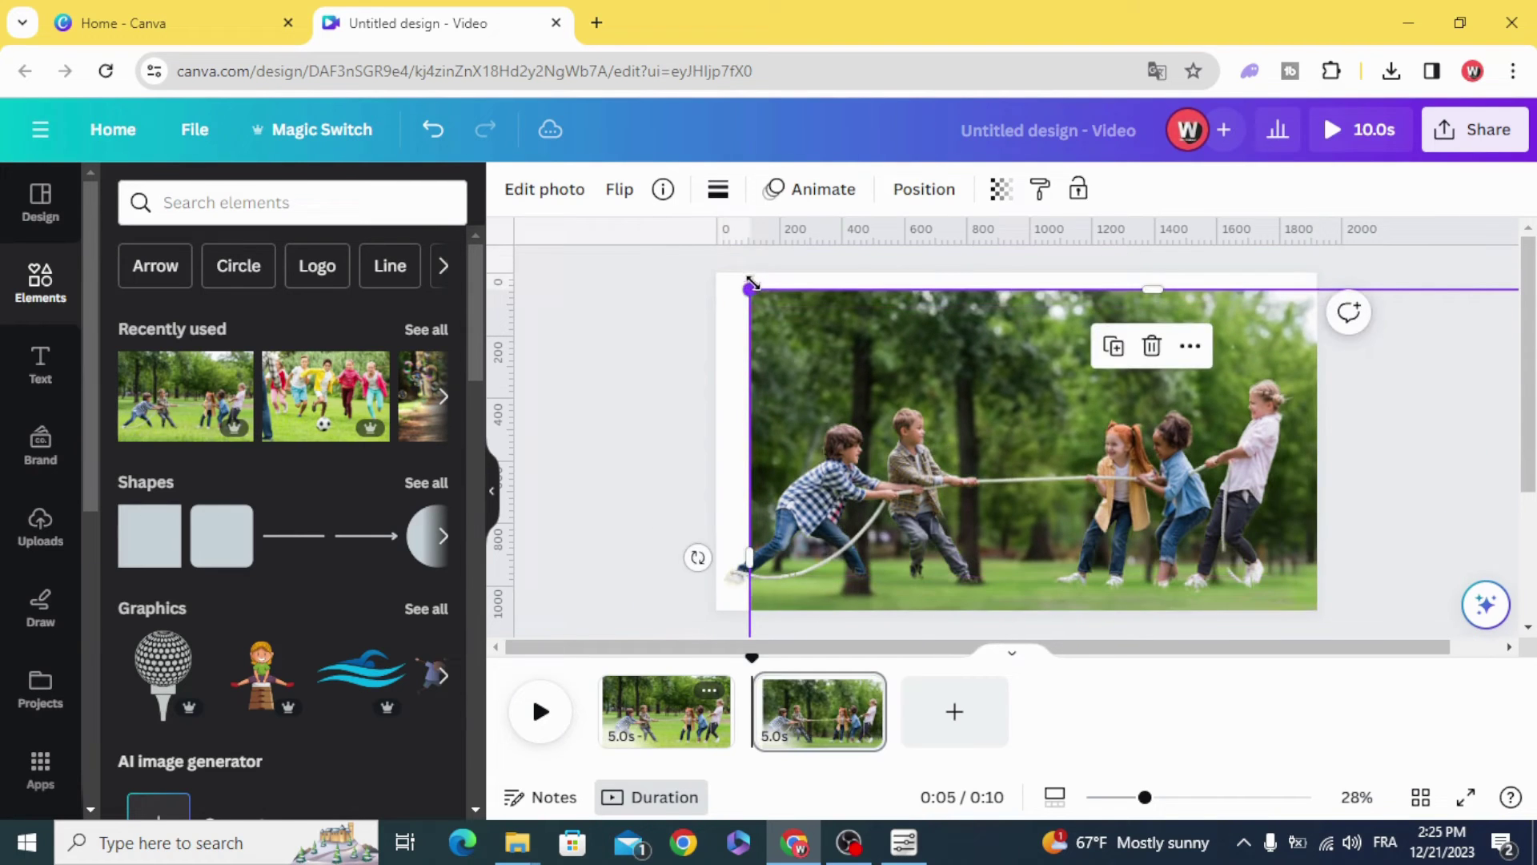
drag(752, 285, 596, 220)
drag(741, 344, 785, 352)
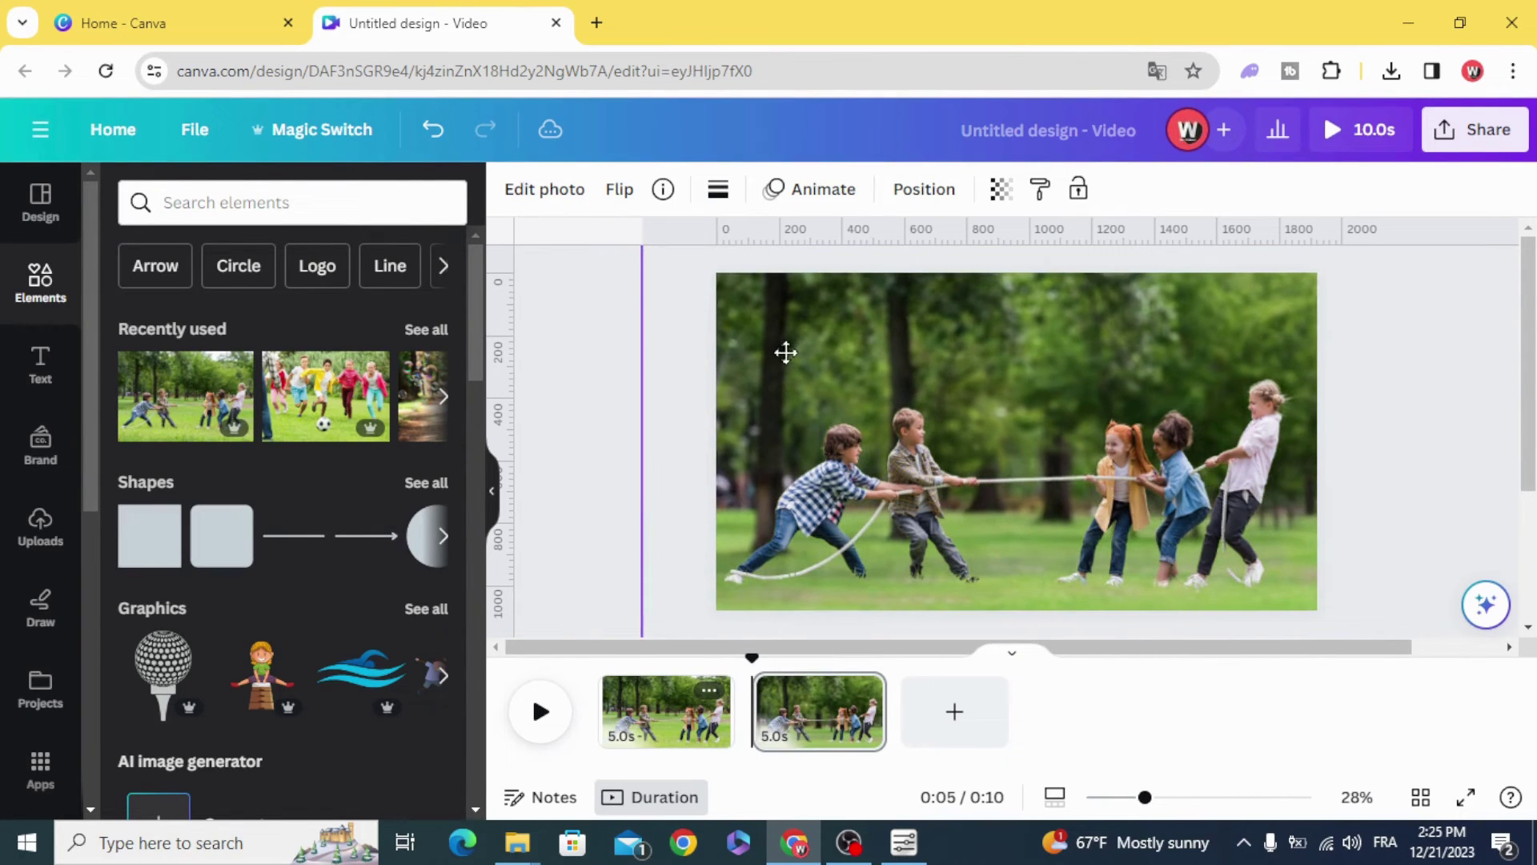
- Enlarge the cut-out children on the second page and position them so the two boys fill the frame
click(785, 352)
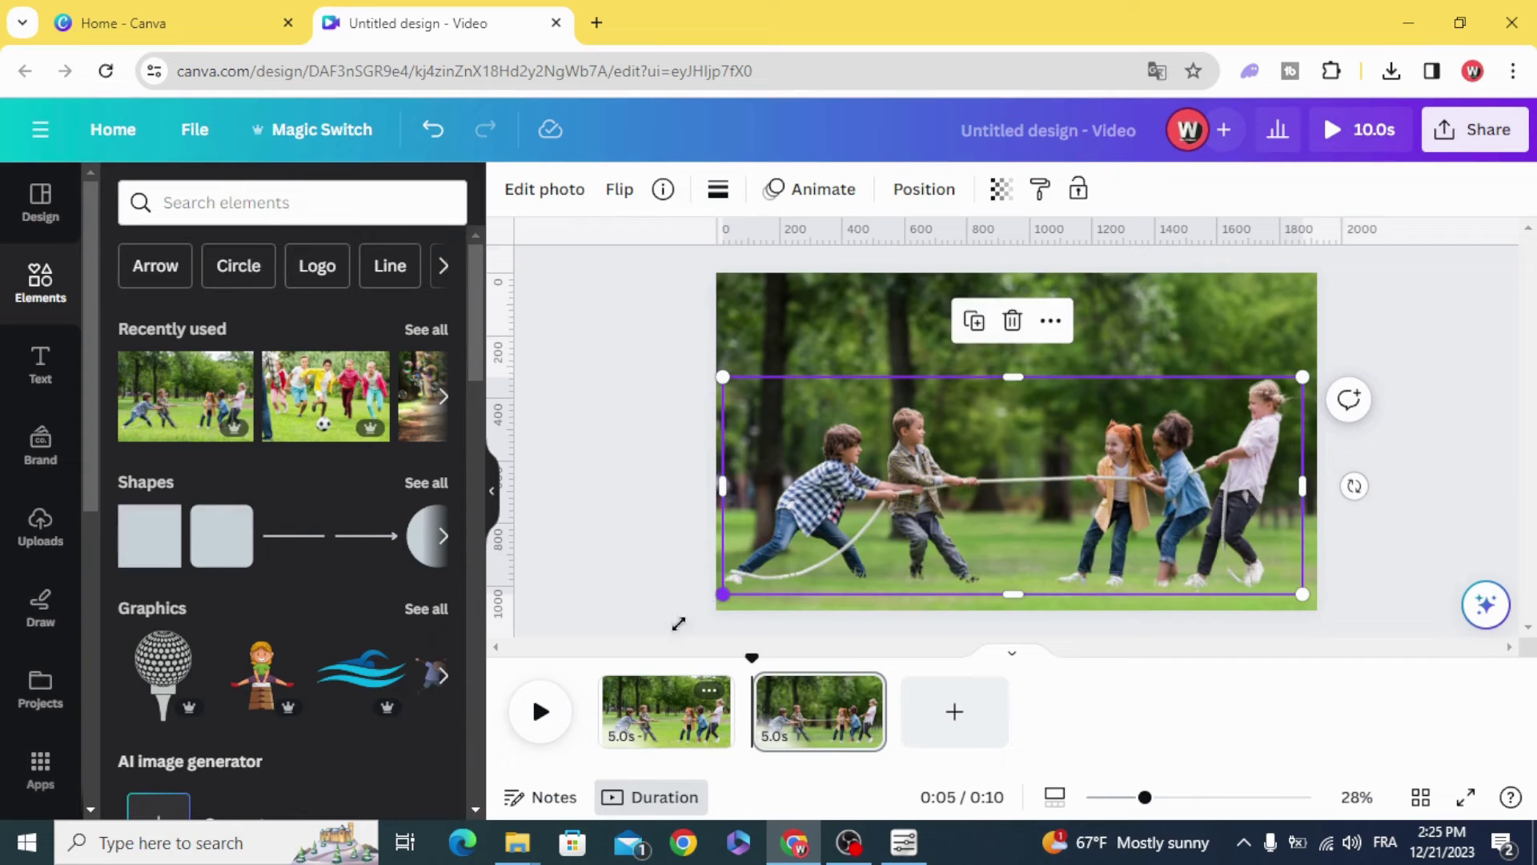
drag(723, 594, 412, 708)
drag(755, 556, 1027, 479)
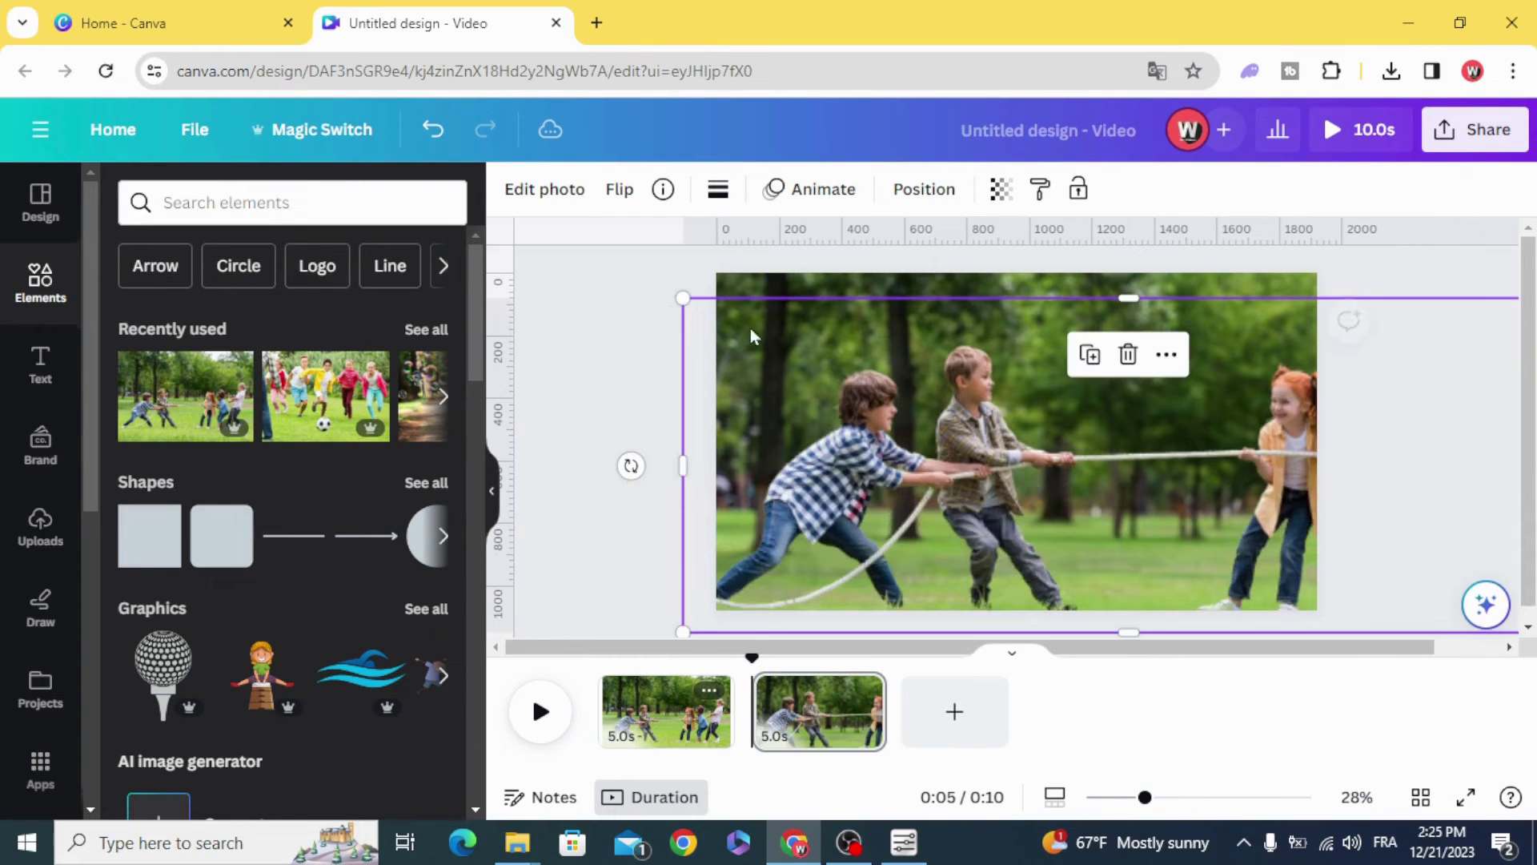
click(675, 301)
click(697, 314)
drag(683, 298, 364, 177)
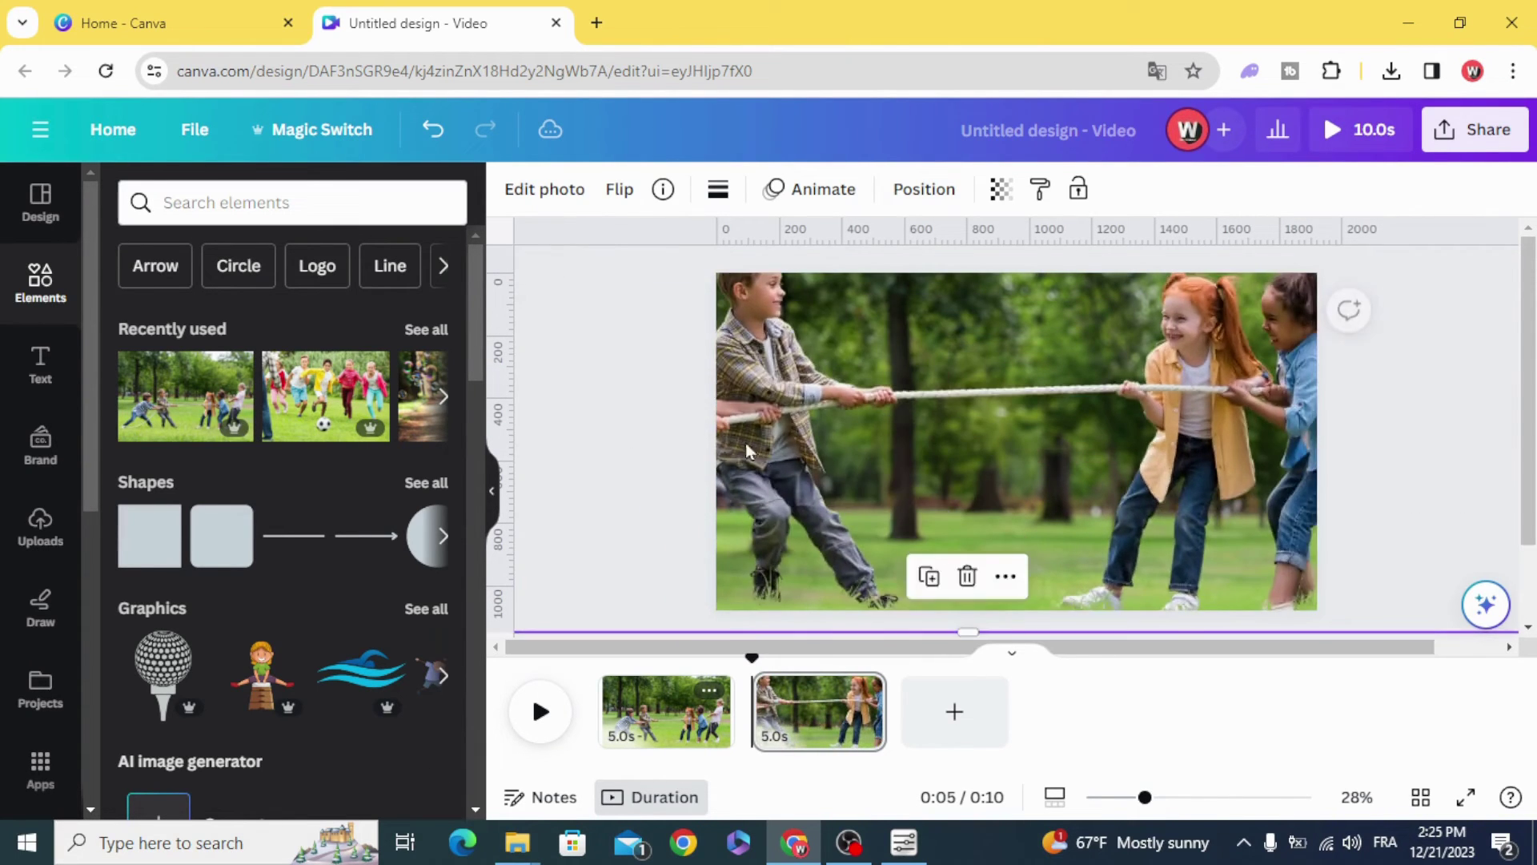
drag(746, 450, 1058, 503)
- Duplicate the second page and shift the cutout on the third page to show the three children at the rope's other end
click(864, 692)
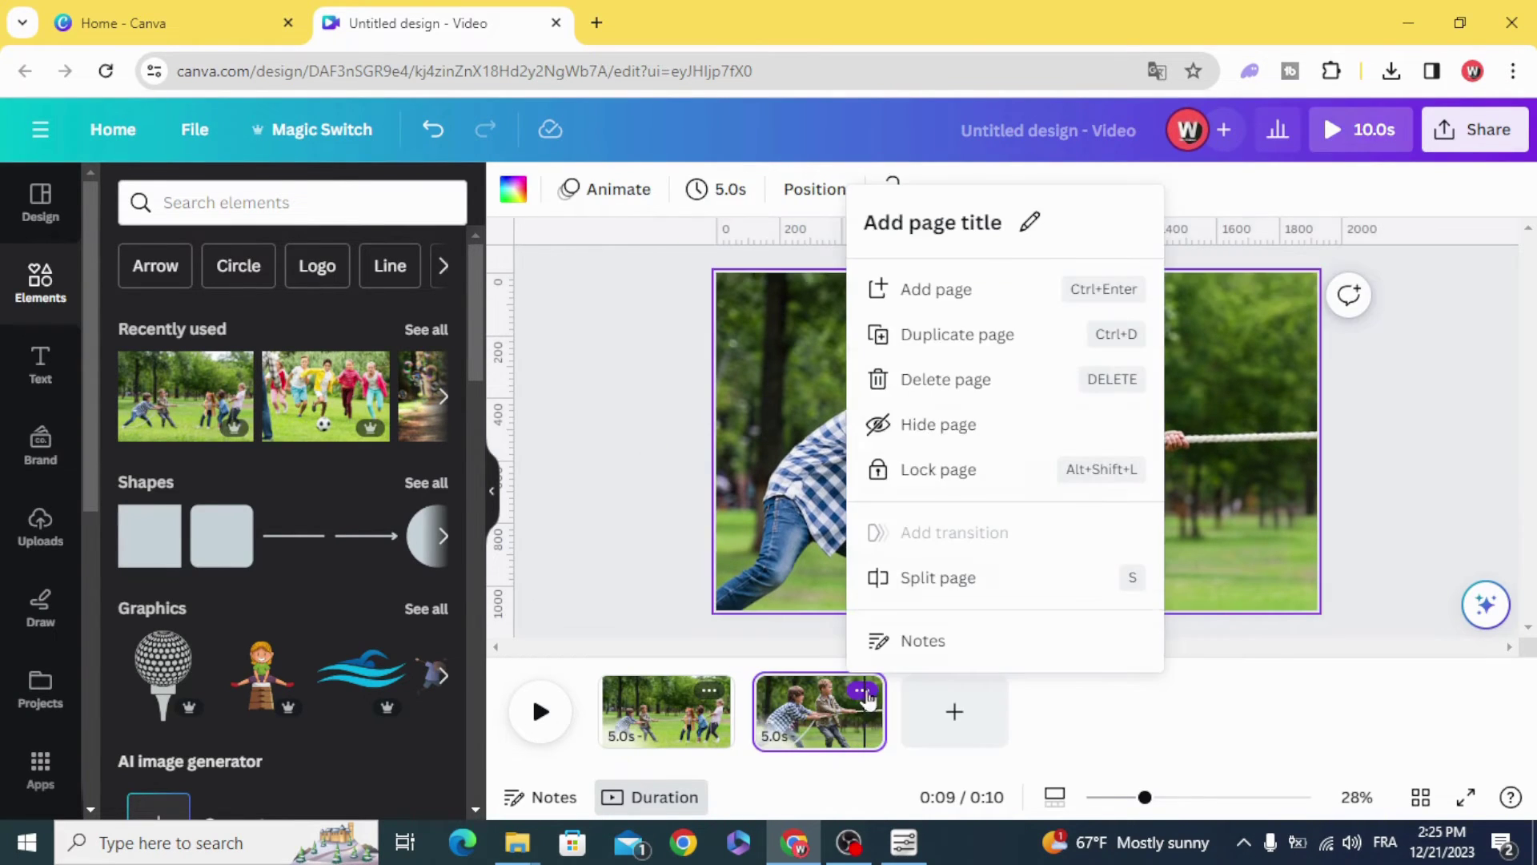
click(939, 334)
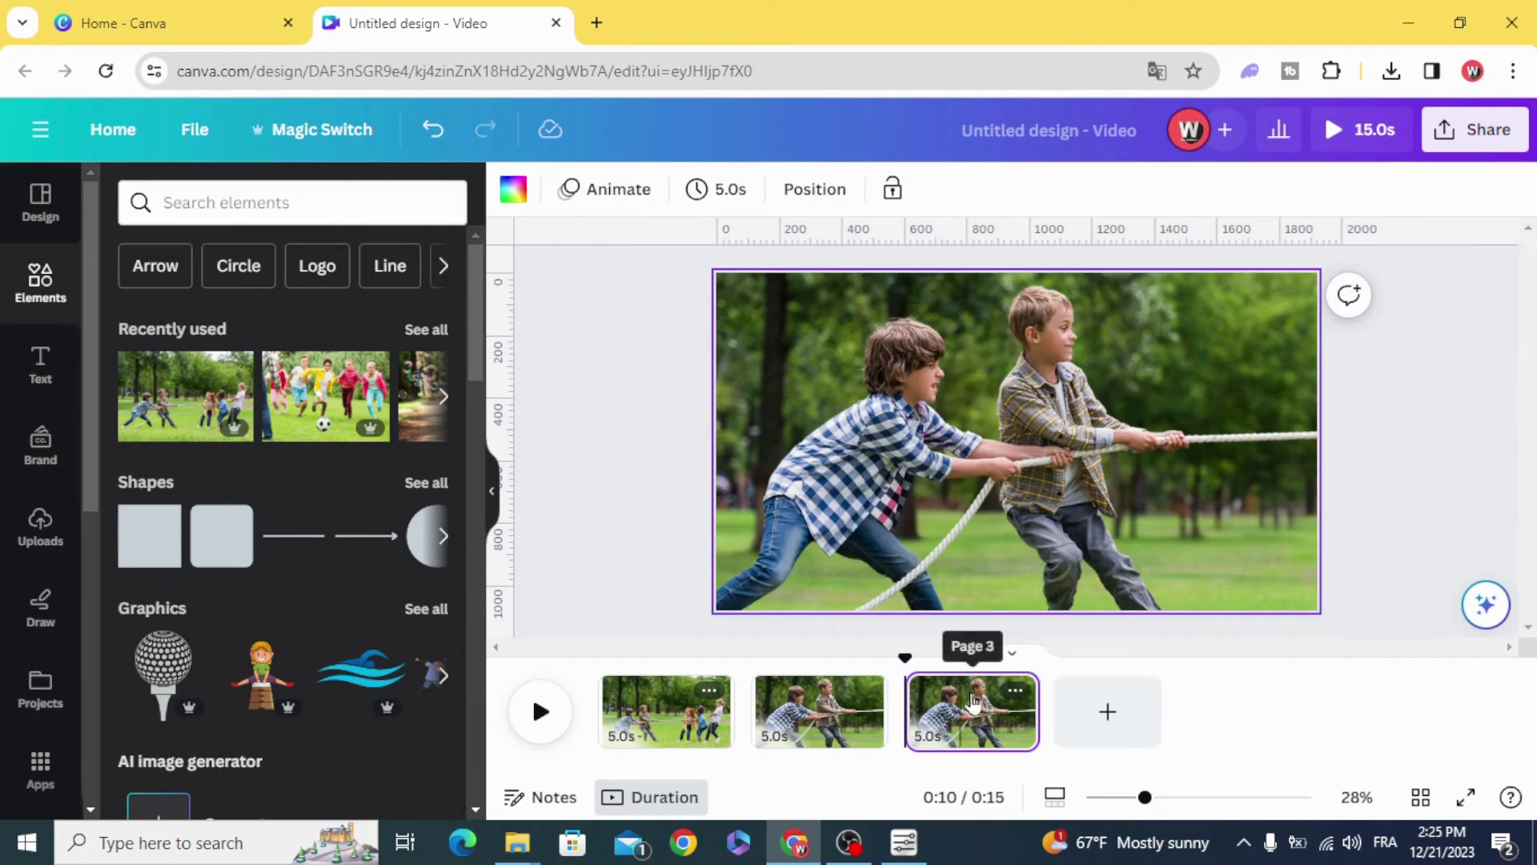
click(1033, 435)
drag(1081, 473, 741, 472)
drag(1001, 473, 796, 518)
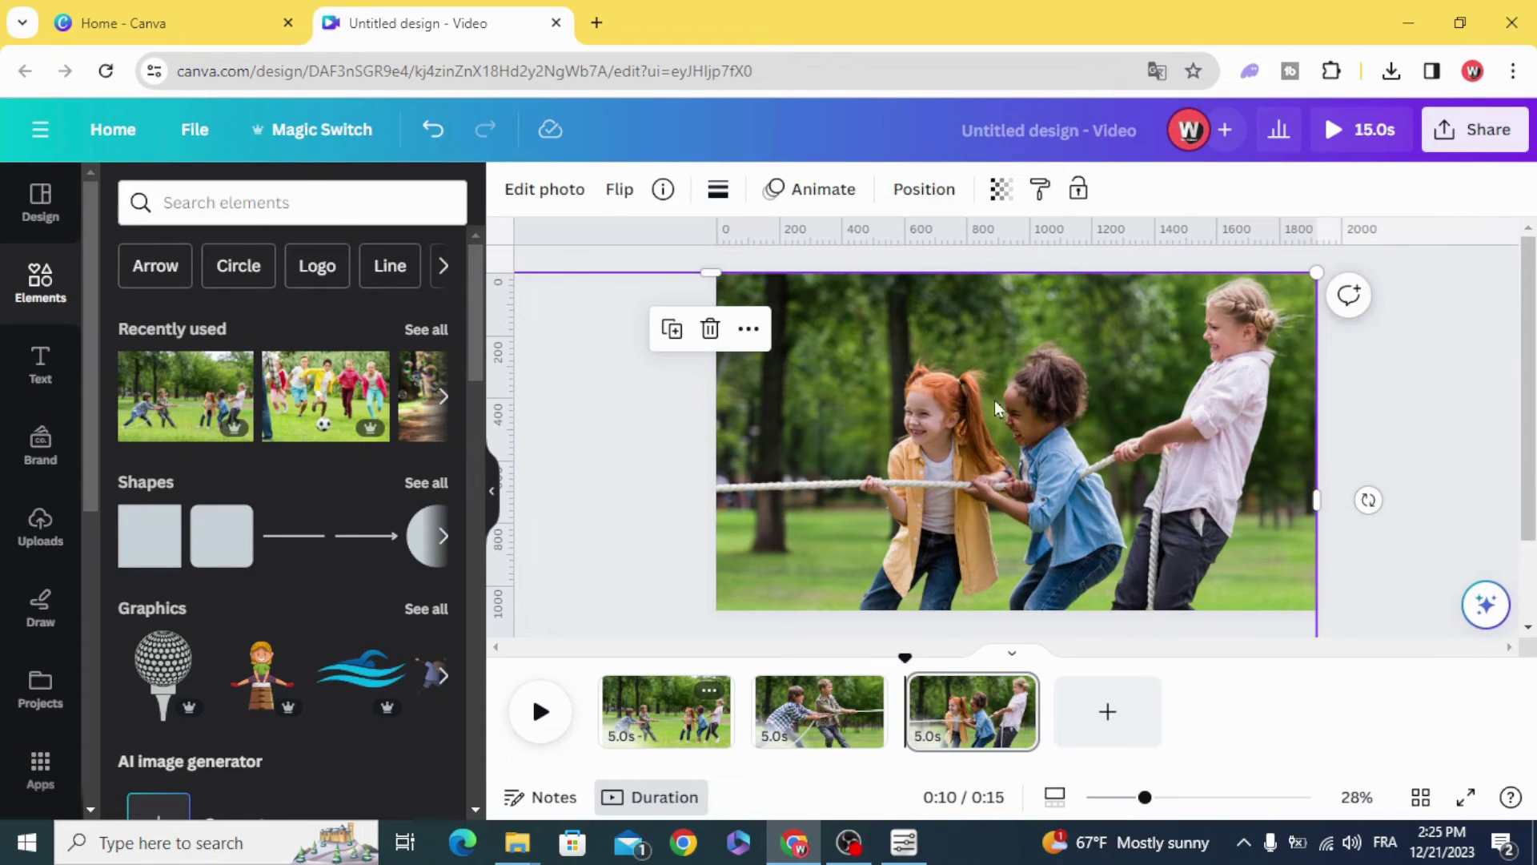
- Reposition the third page's park background to reveal treetops and sky, and place the three children so their heads sit near the page's upper edge
drag(1016, 299, 1021, 420)
drag(1051, 506, 1041, 403)
drag(1040, 332, 1040, 327)
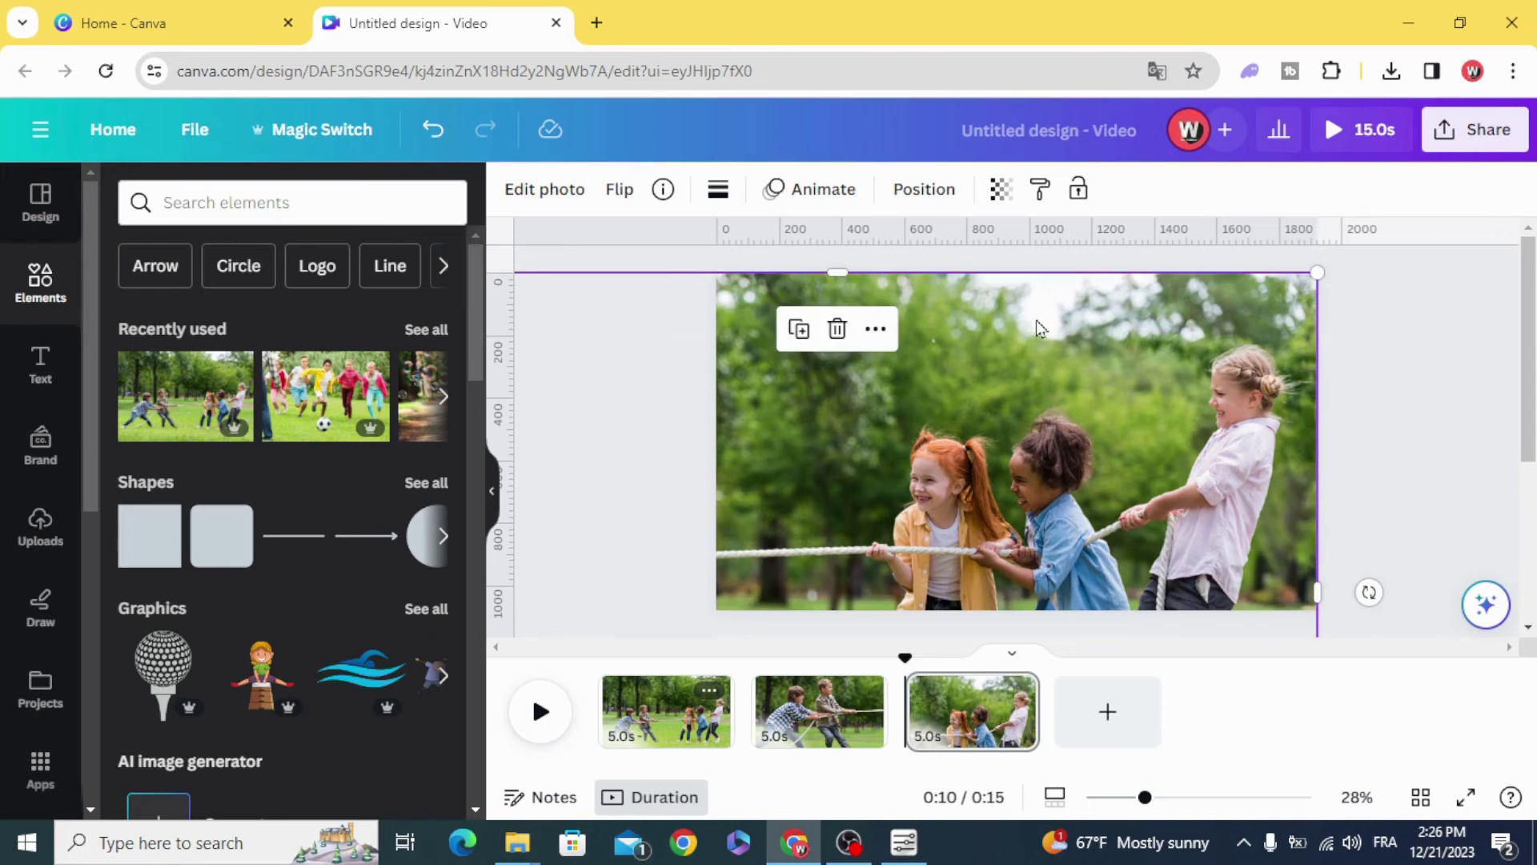
click(1396, 319)
drag(1129, 524, 1126, 459)
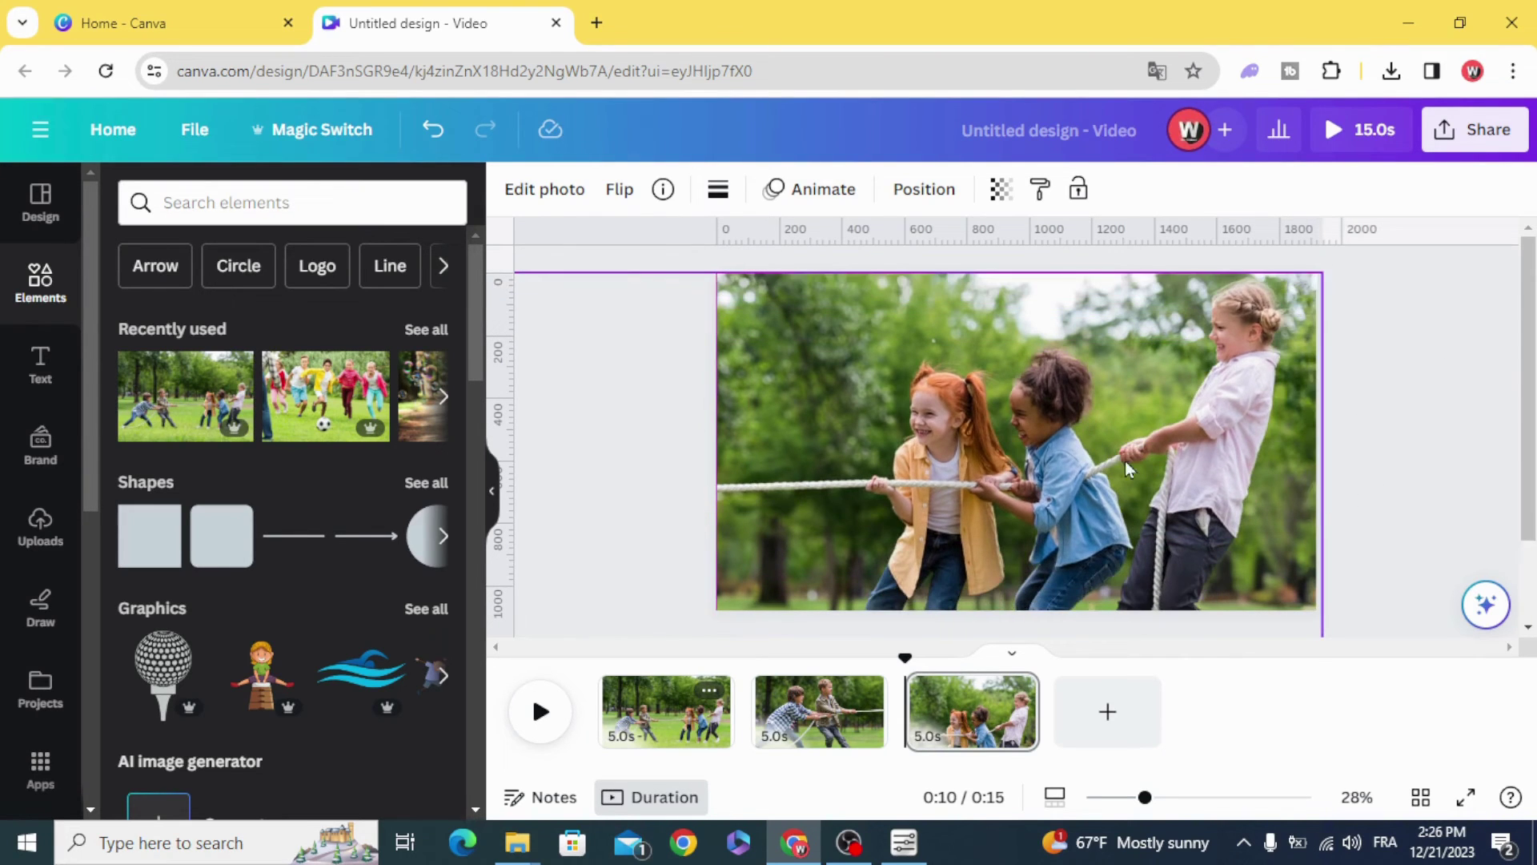
- Extend the durations of the three pages to 13.0, 11.4 and 11.2 seconds respectively
click(669, 709)
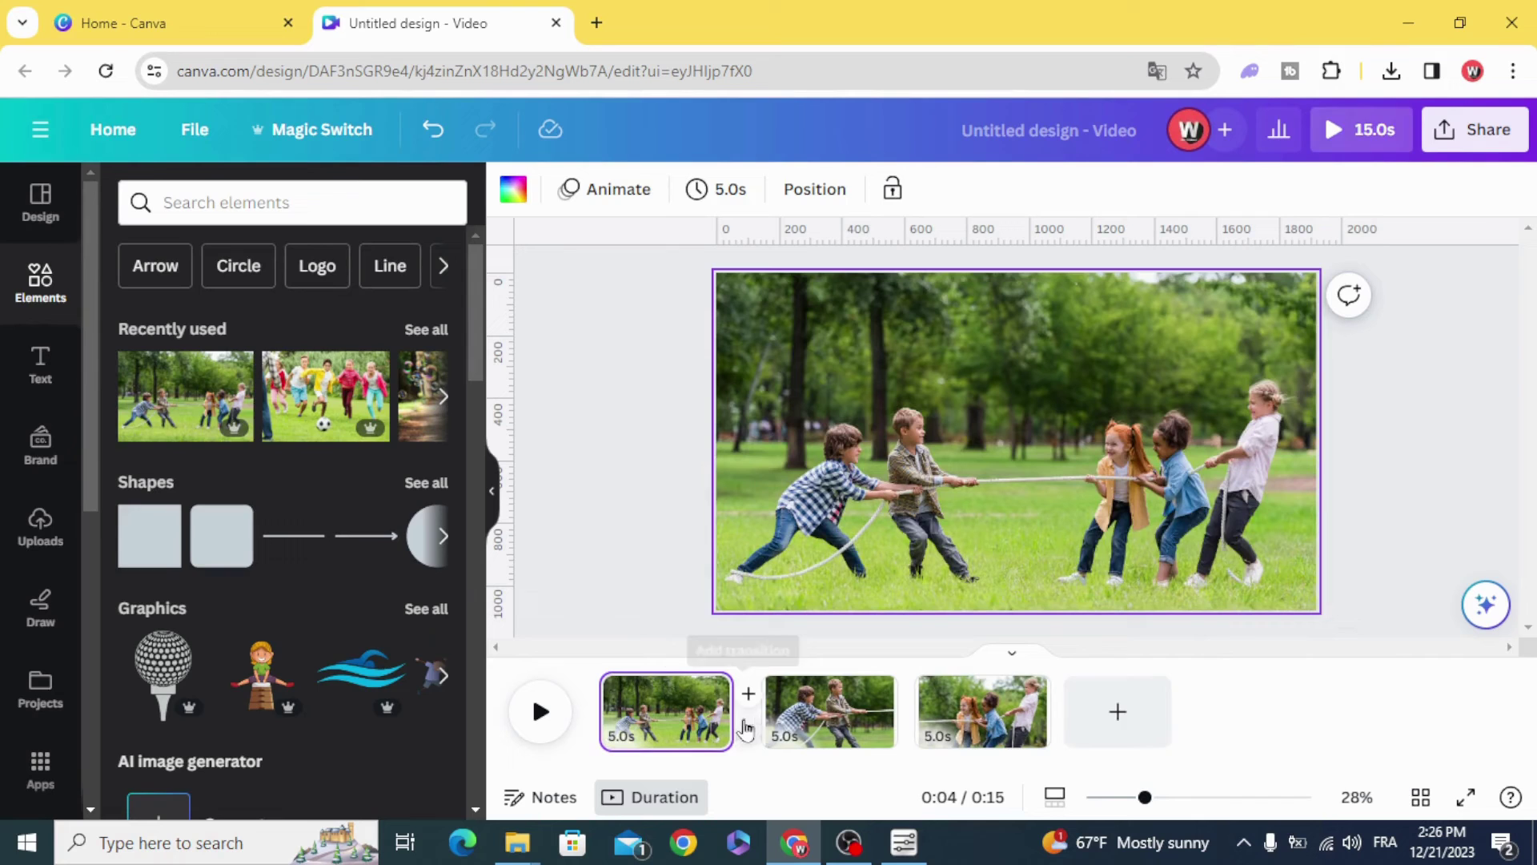
click(748, 728)
click(688, 709)
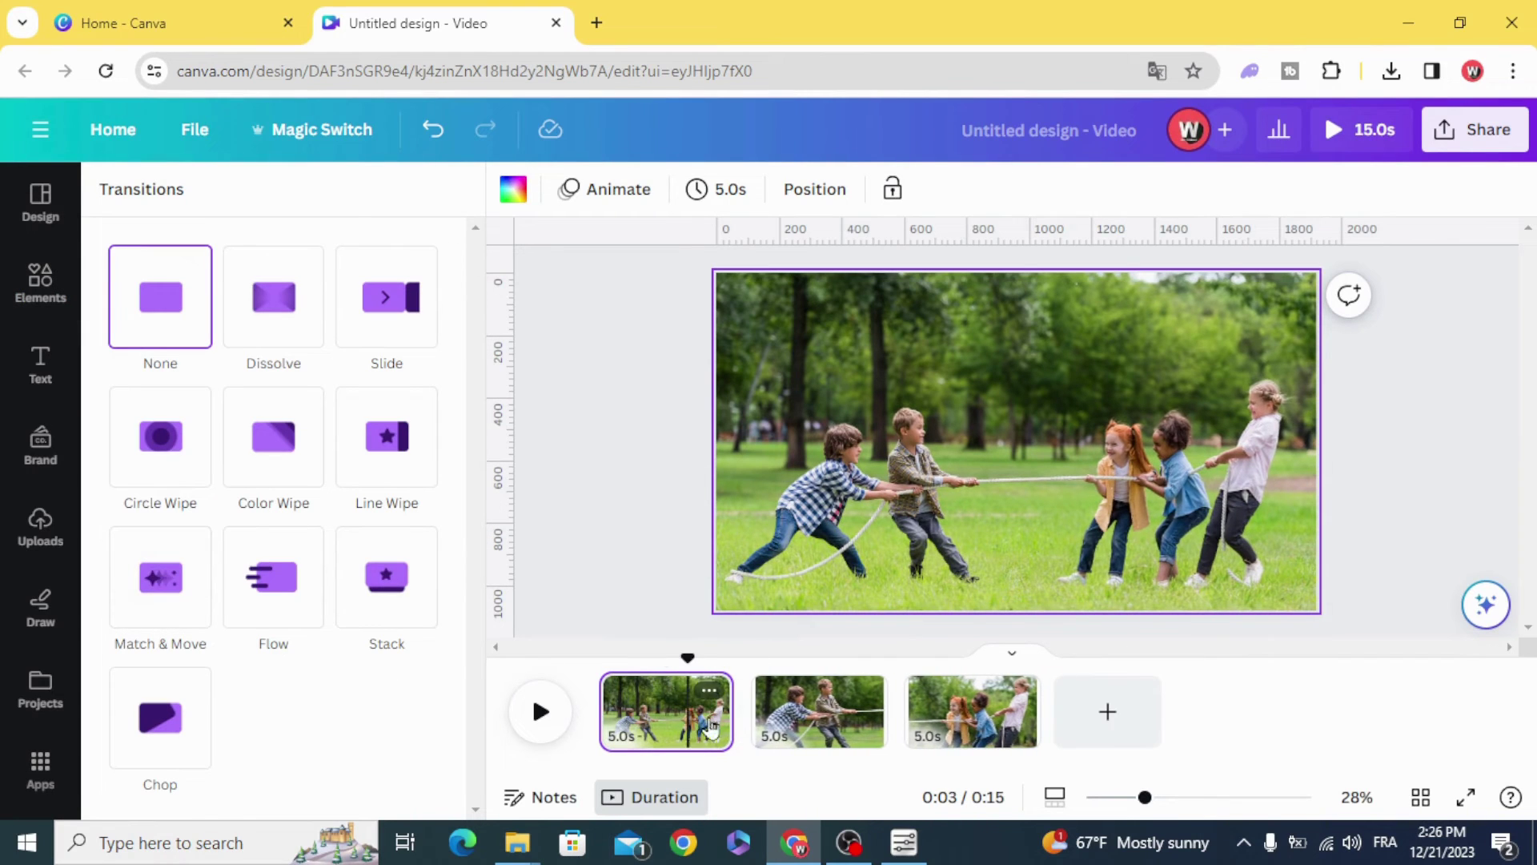
drag(725, 711, 951, 711)
click(1023, 721)
drag(1159, 710, 1279, 707)
click(1390, 730)
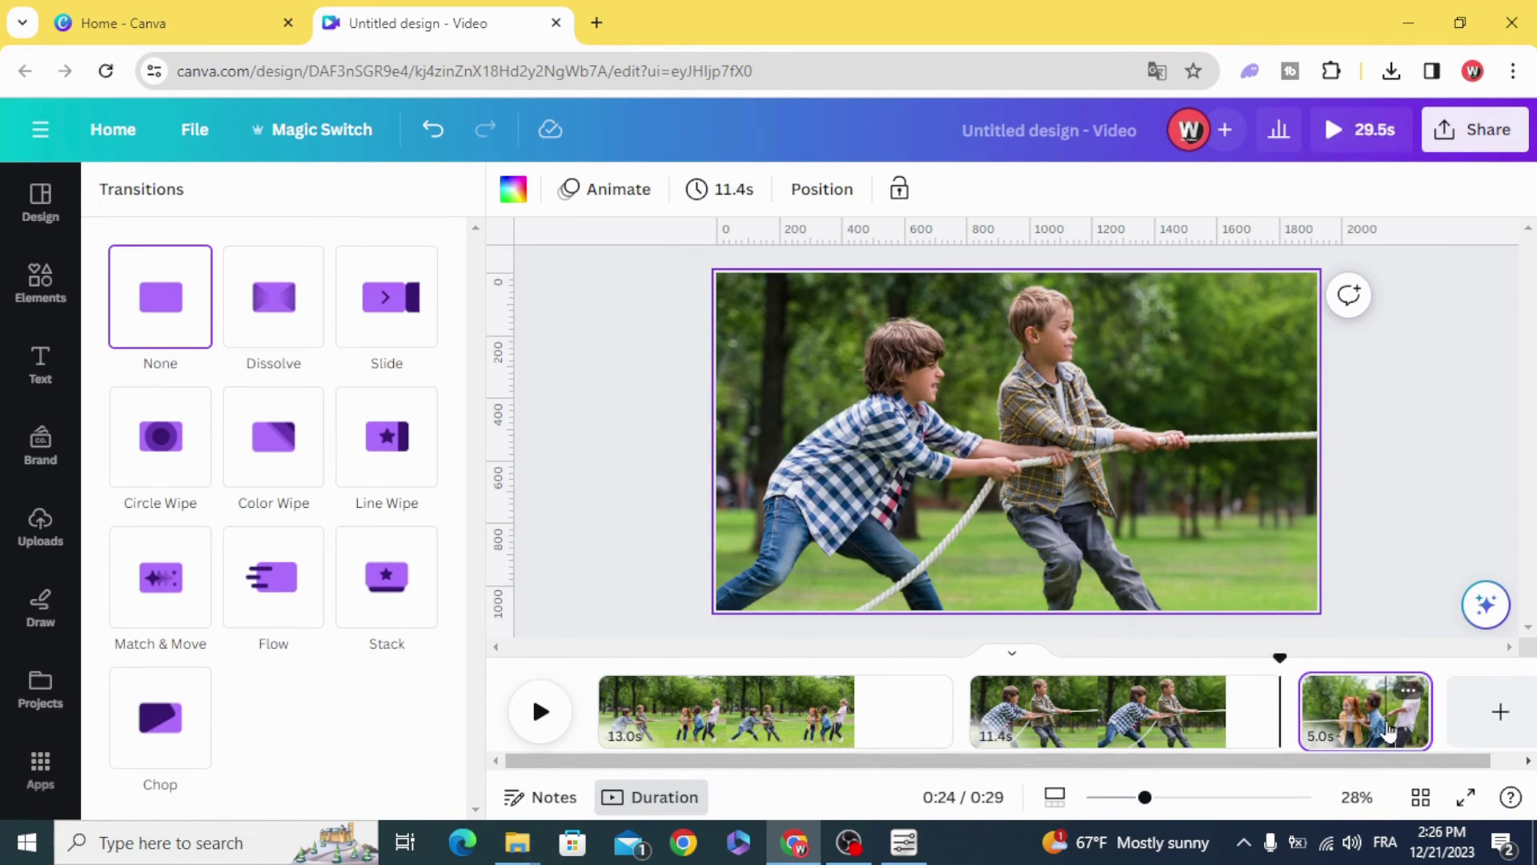
drag(1429, 728, 1211, 729)
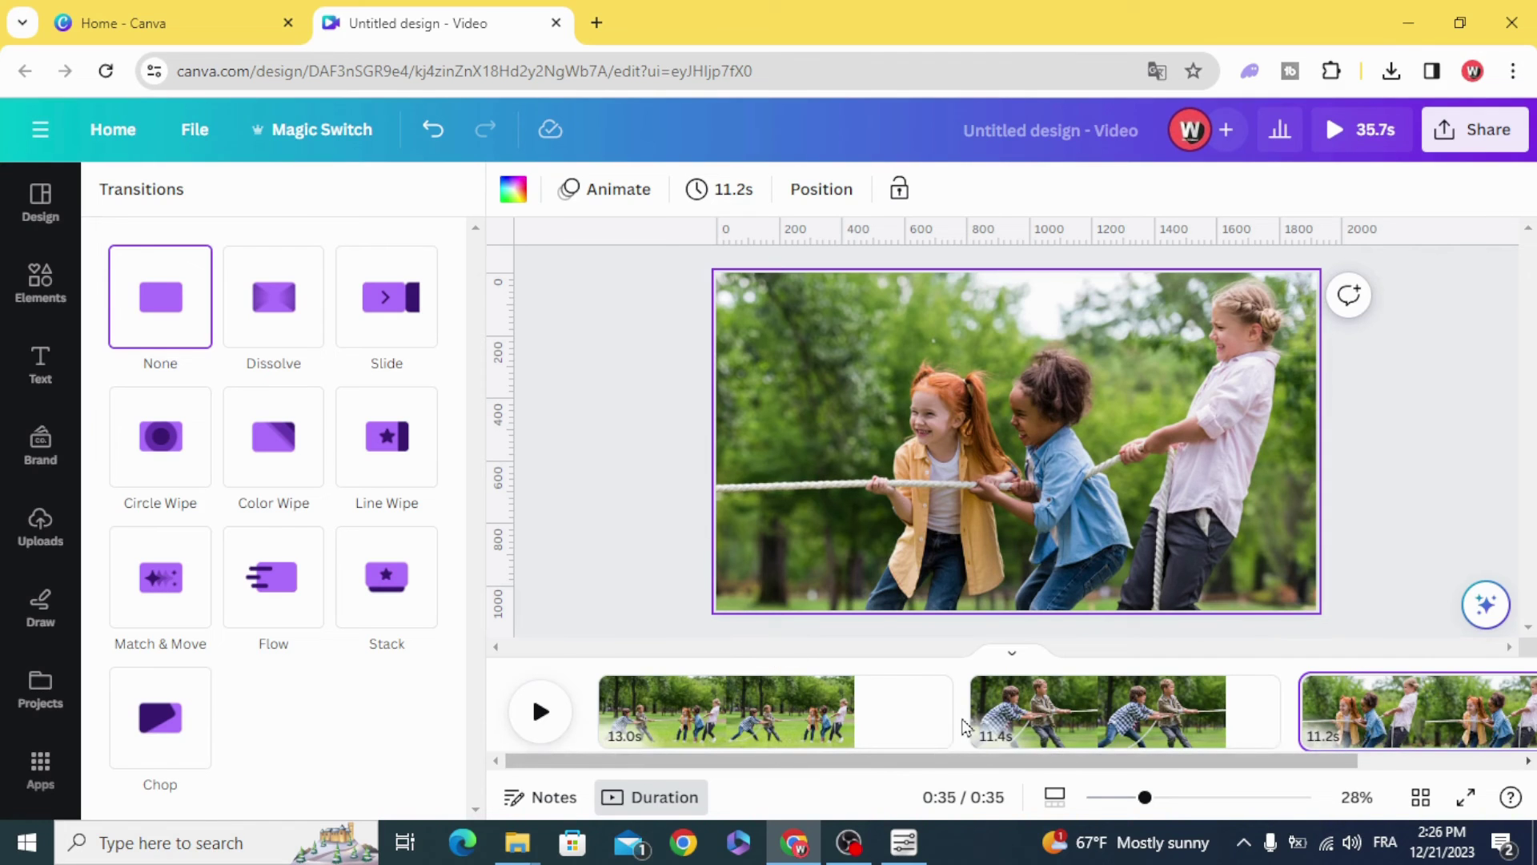
- Add Match & Move transitions lasting 5 seconds between the first and second pages and between the second and third pages
click(973, 735)
click(201, 564)
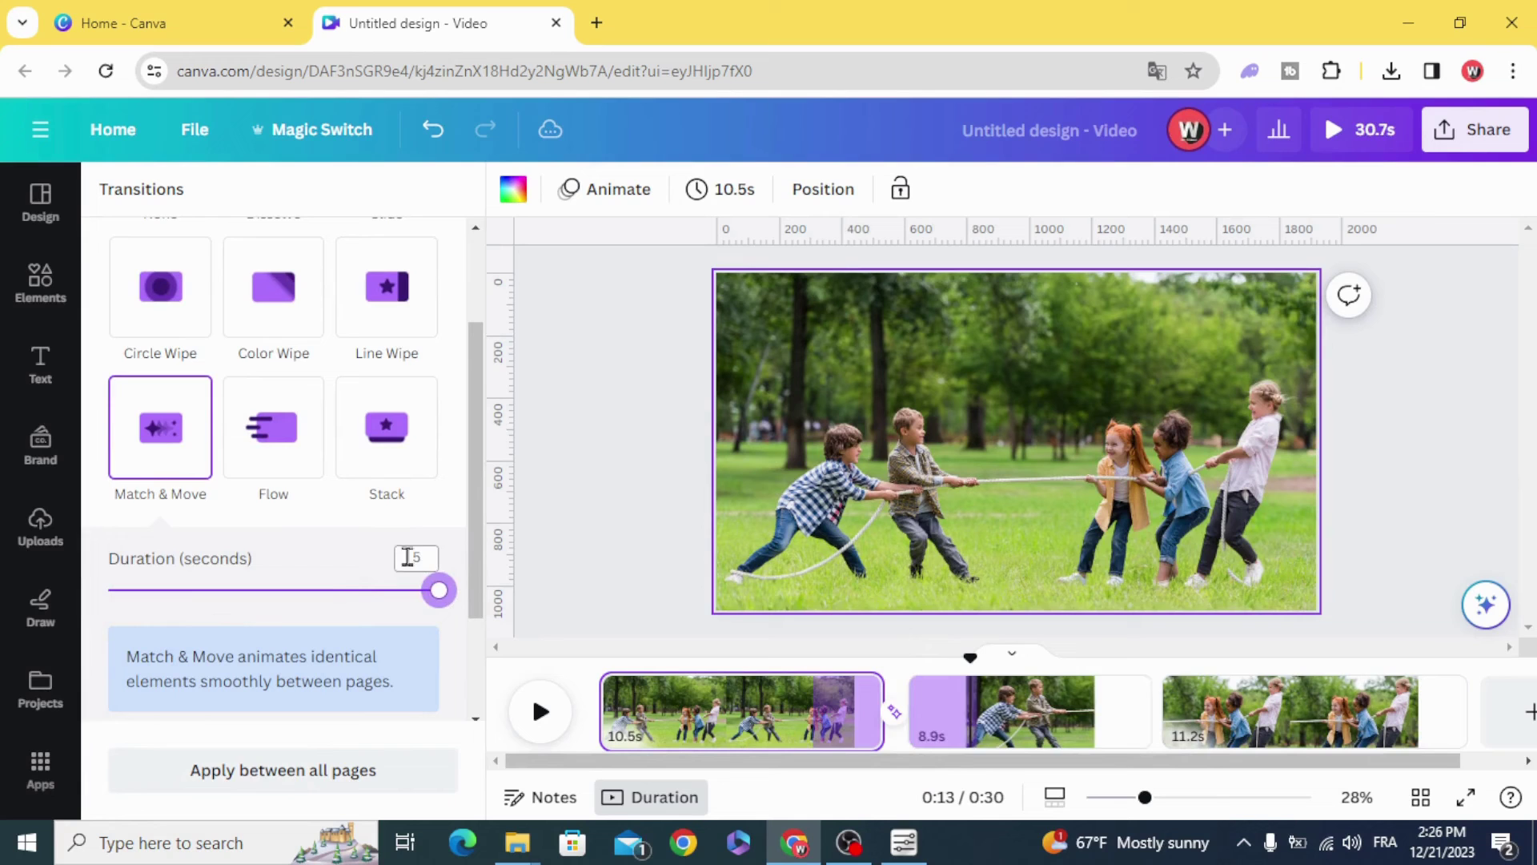
click(1141, 736)
click(150, 591)
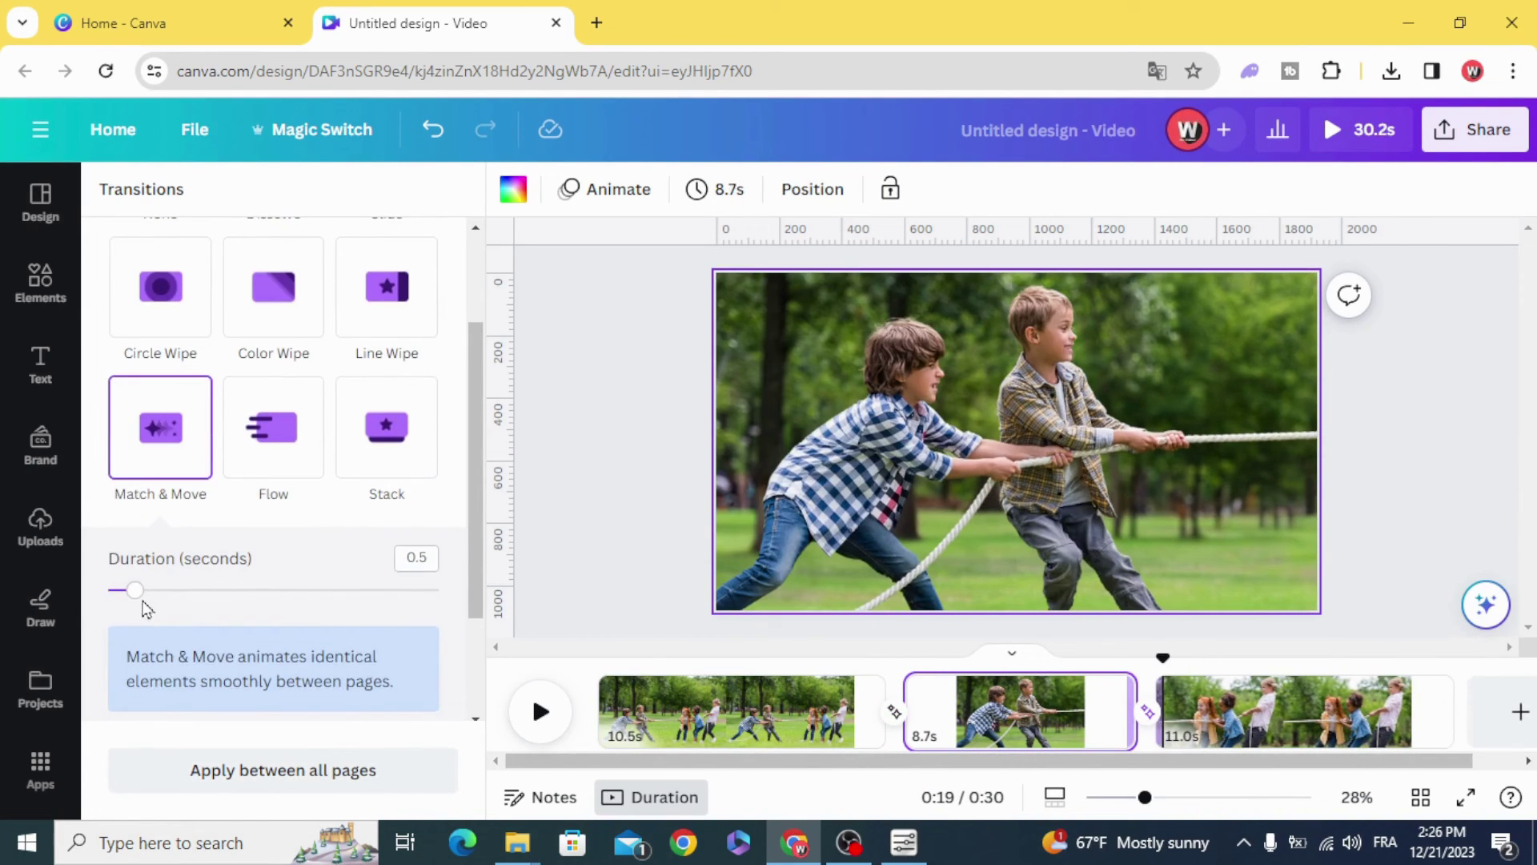
drag(541, 602, 560, 601)
click(1437, 394)
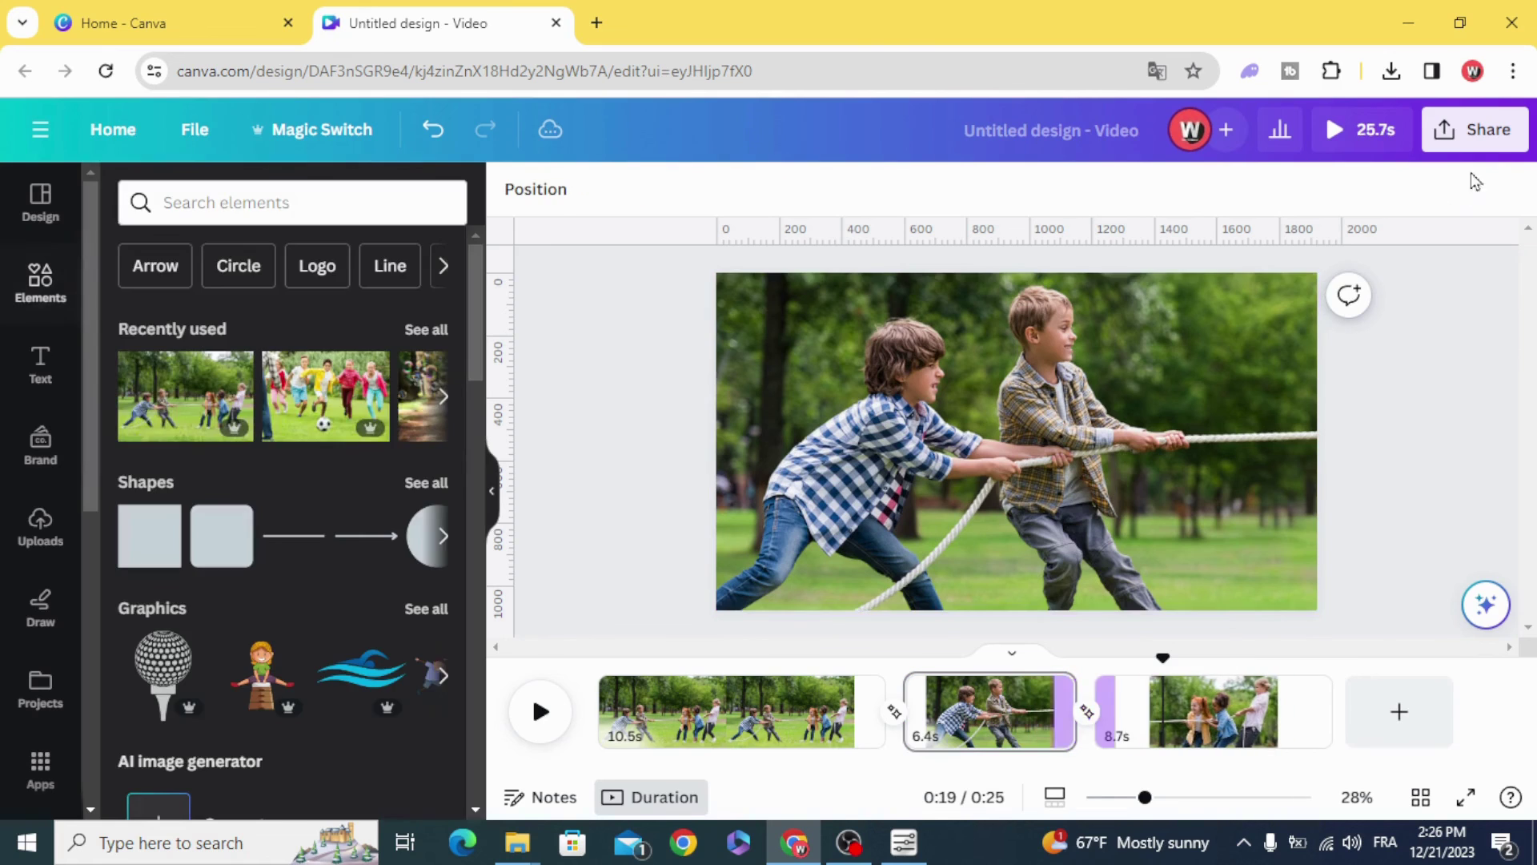
- Download all three pages as a 1080p MP4 video
click(1482, 136)
scroll(1346, 517, down, 2)
click(1352, 588)
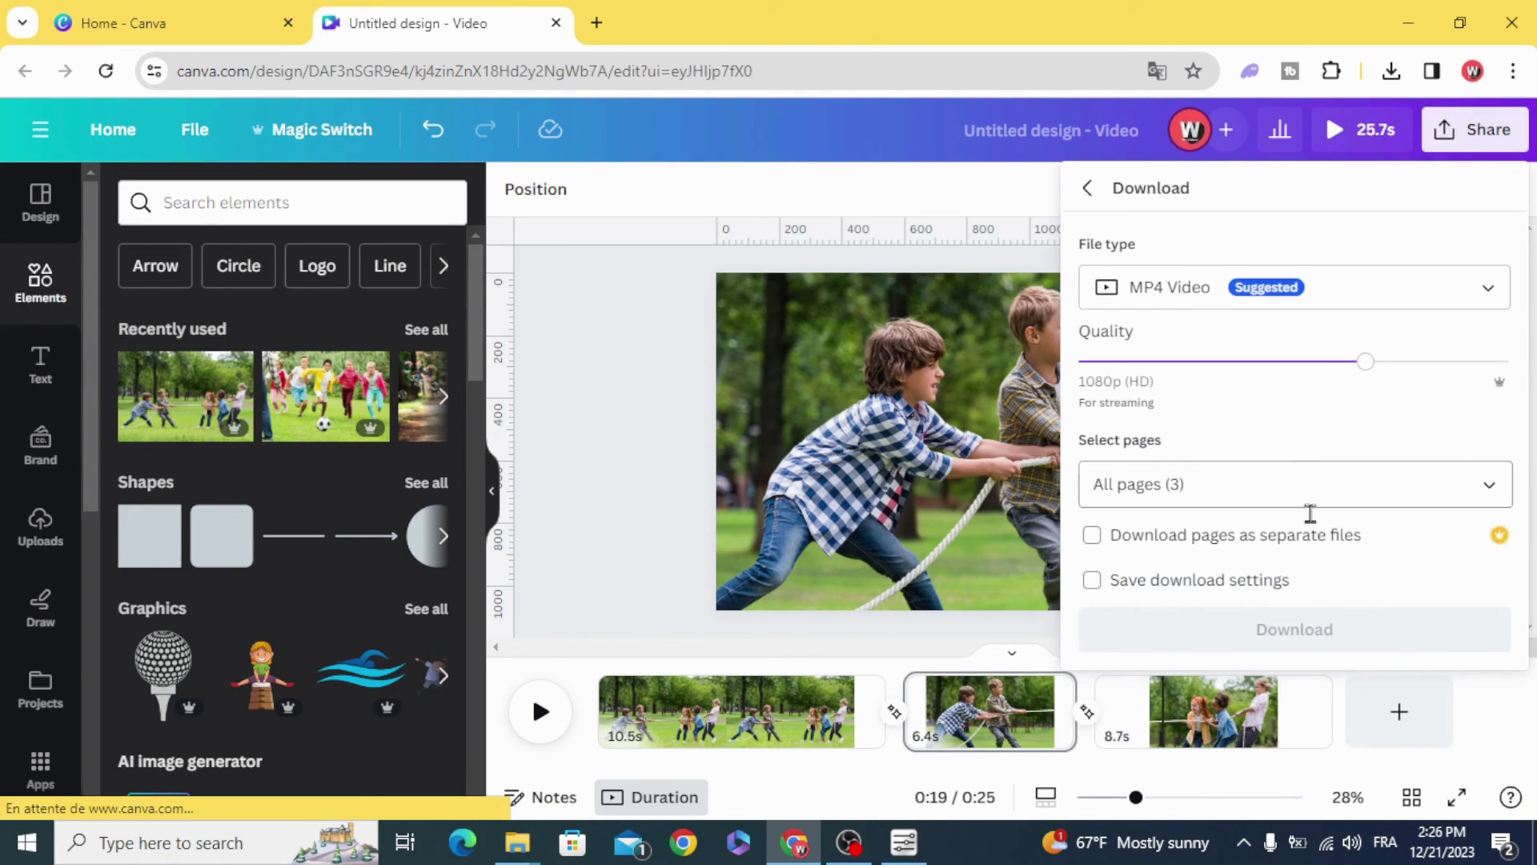
click(1335, 627)
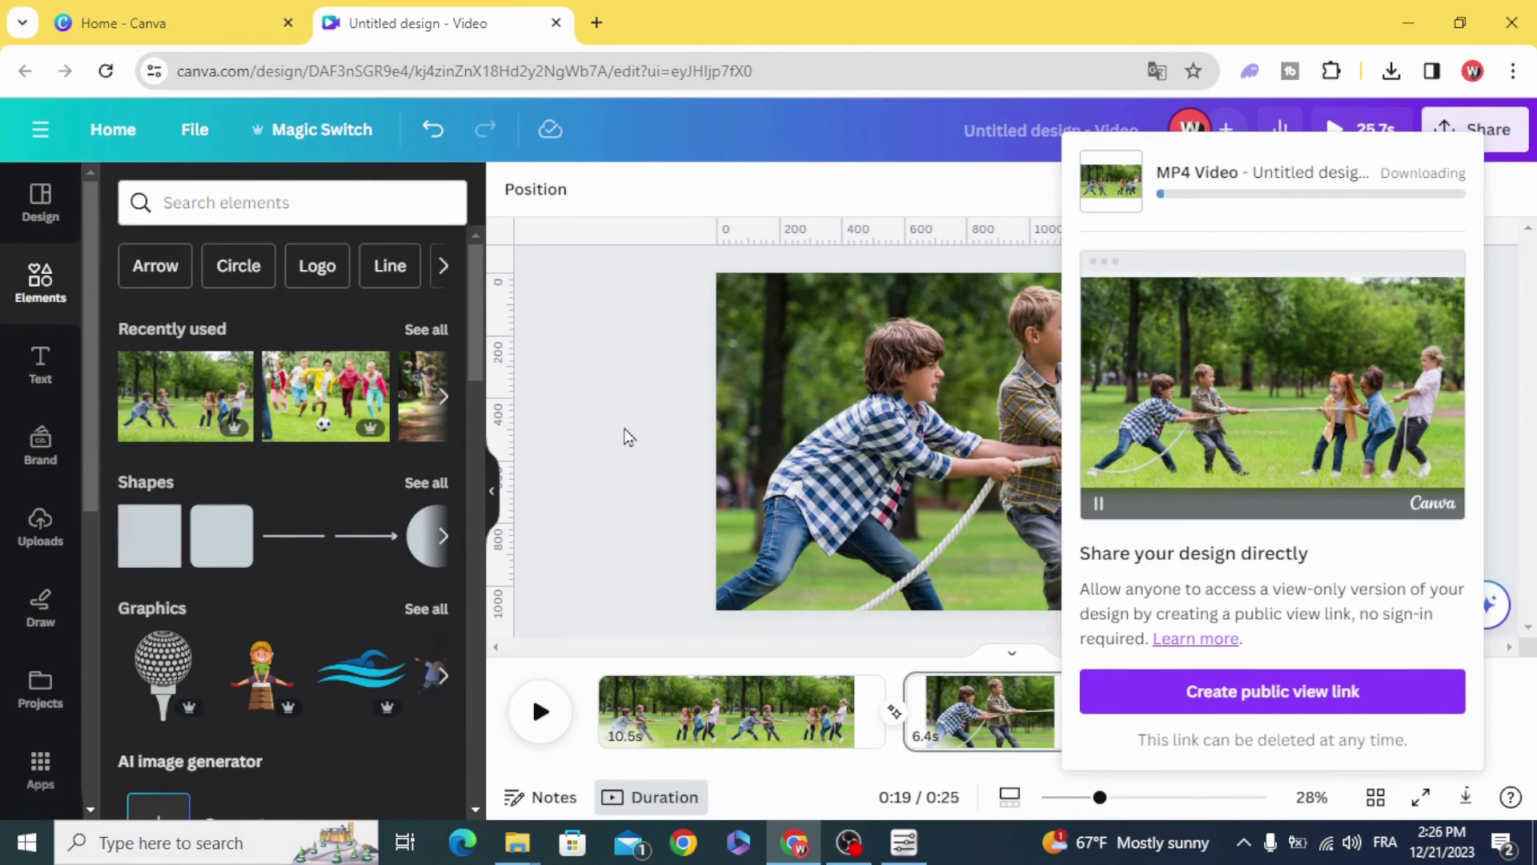